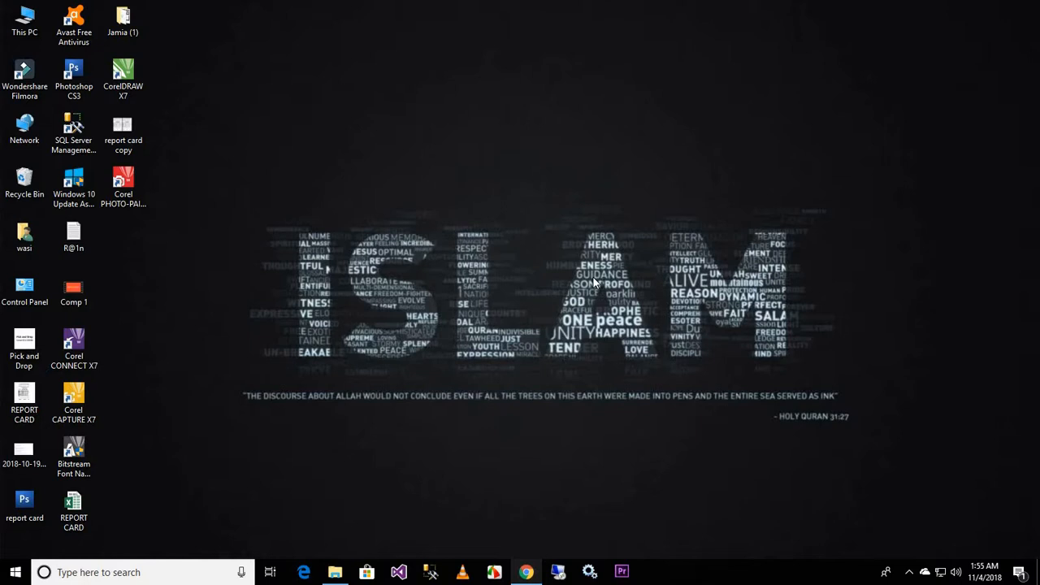
Launch Word through the Run prompt and create a blank document
{"action": "key", "text": "super+r"}
{"action": "type", "text": "win"}
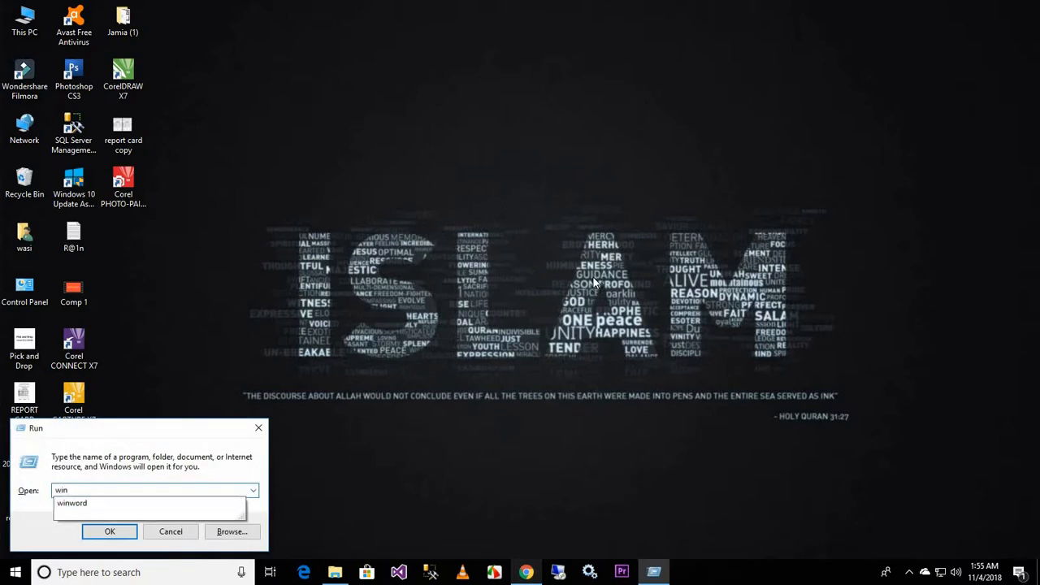
{"action": "key", "text": "Return"}
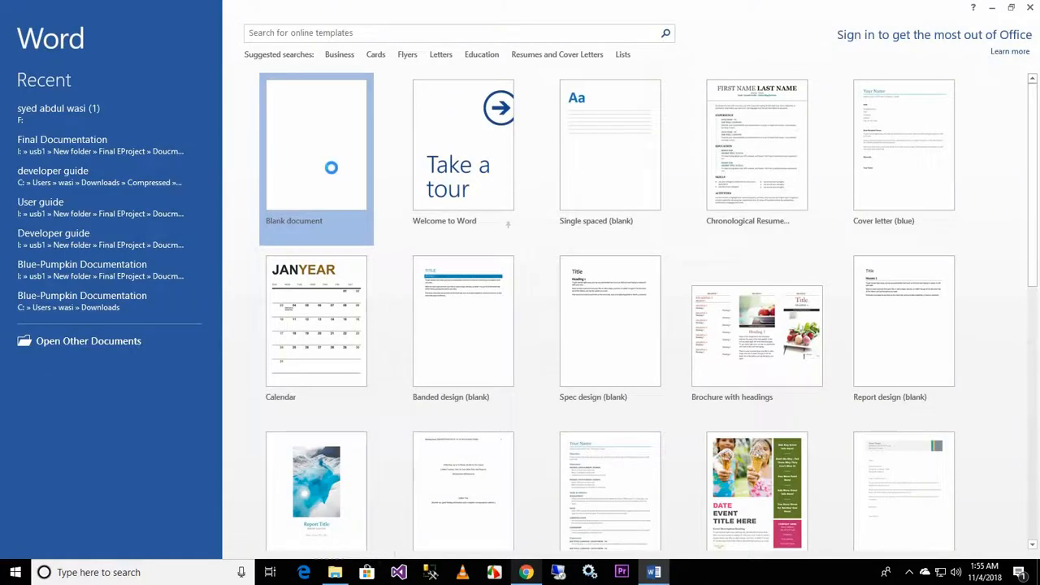
{"action": "left_click", "coordinate": [341, 164]}
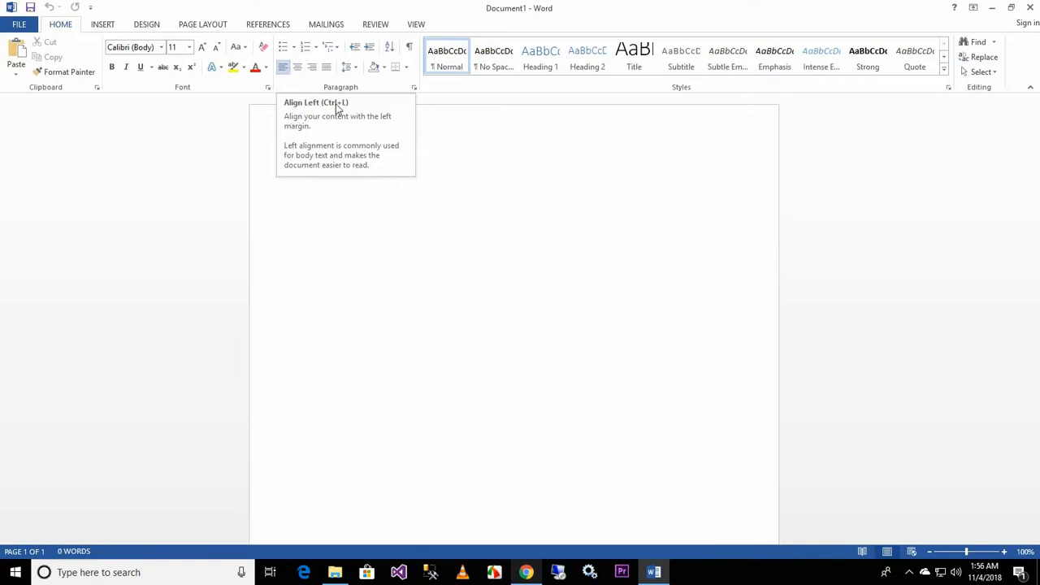
Enter the text "words asdasd" on the first line and centre it
{"action": "left_click", "coordinate": [294, 180]}
{"action": "left_click", "coordinate": [325, 226]}
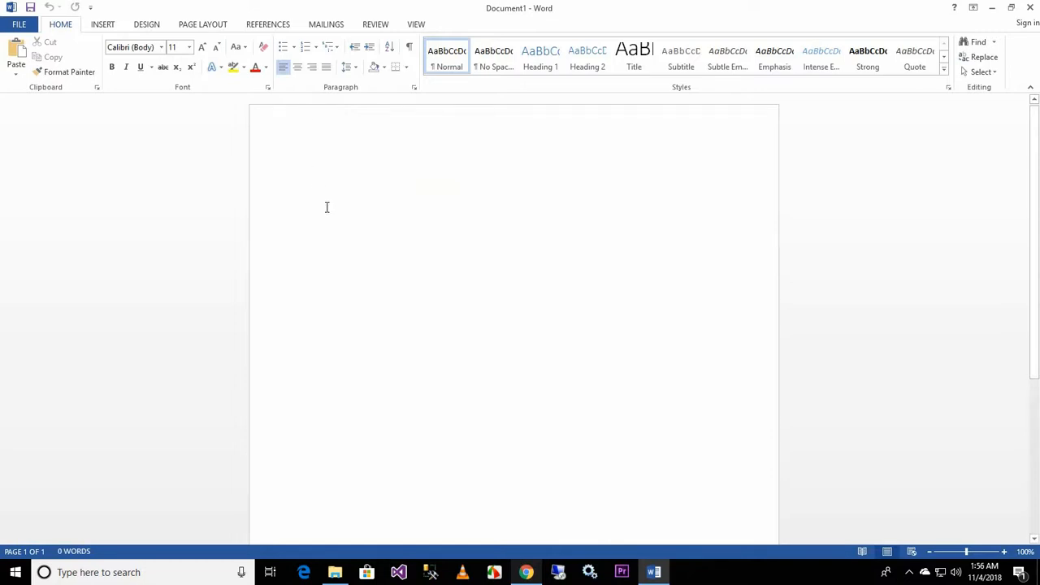
{"action": "type", "text": "word"}
{"action": "left_click", "coordinate": [302, 74]}
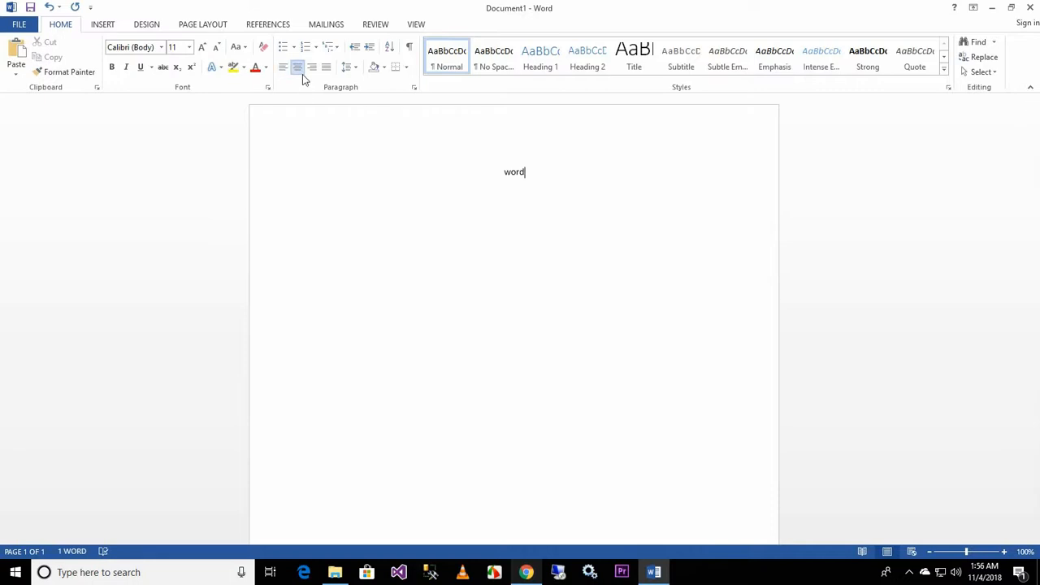
{"action": "type", "text": "s asdasd"}
Switch the line's alignment from left to centre to right
{"action": "left_click", "coordinate": [281, 71]}
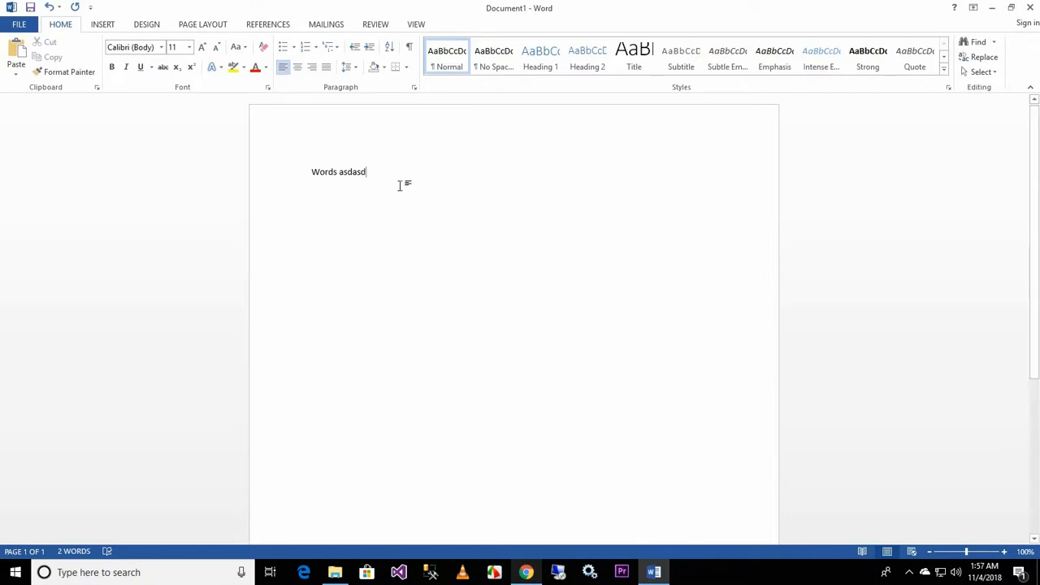
{"action": "left_click", "coordinate": [298, 67]}
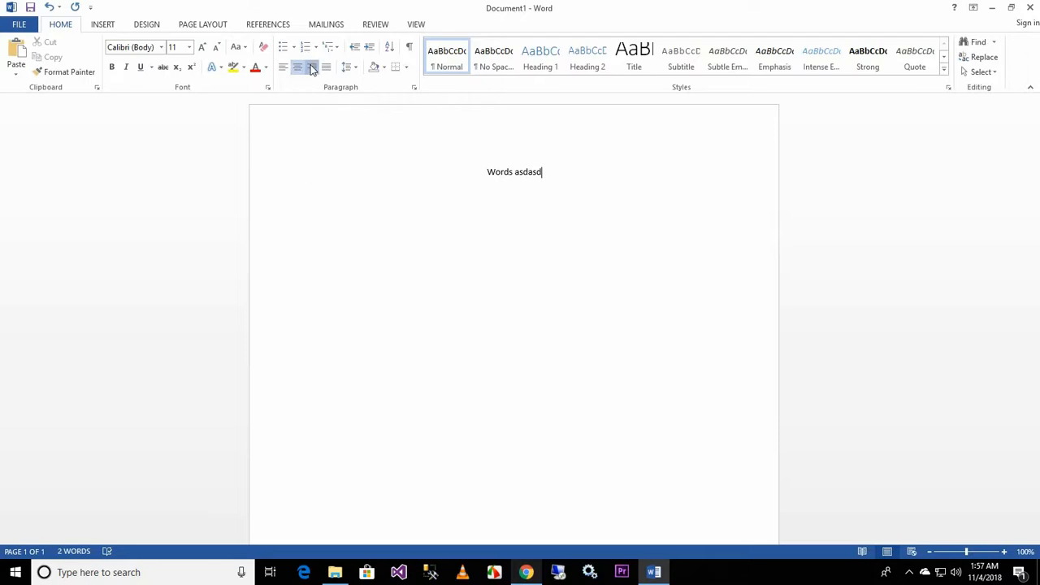
{"action": "left_click", "coordinate": [312, 68]}
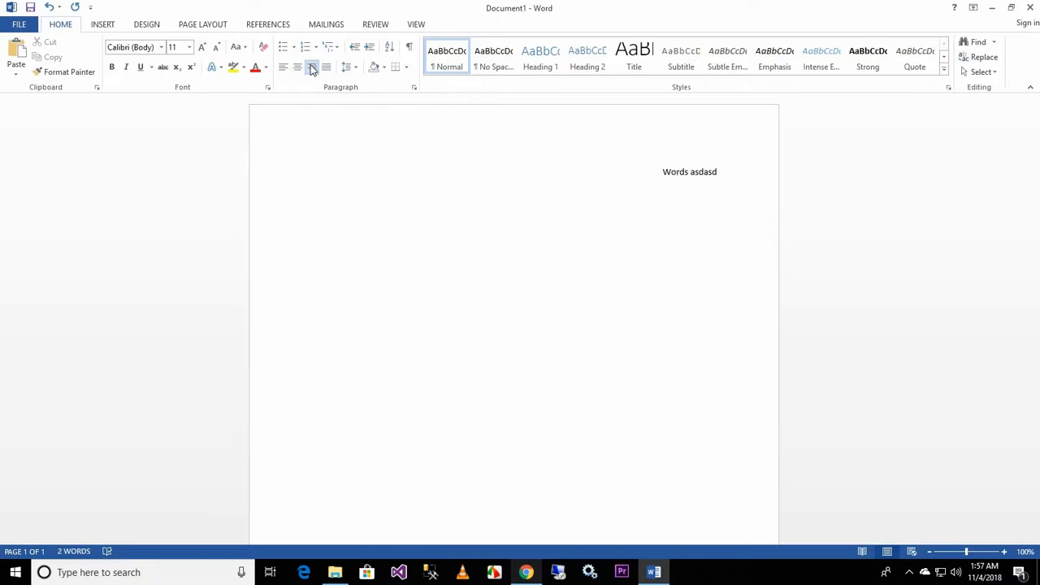
Add a second line reading "asd" and centre it
{"action": "key", "text": "Return"}
{"action": "type", "text": "asd"}
{"action": "left_click", "coordinate": [297, 68]}
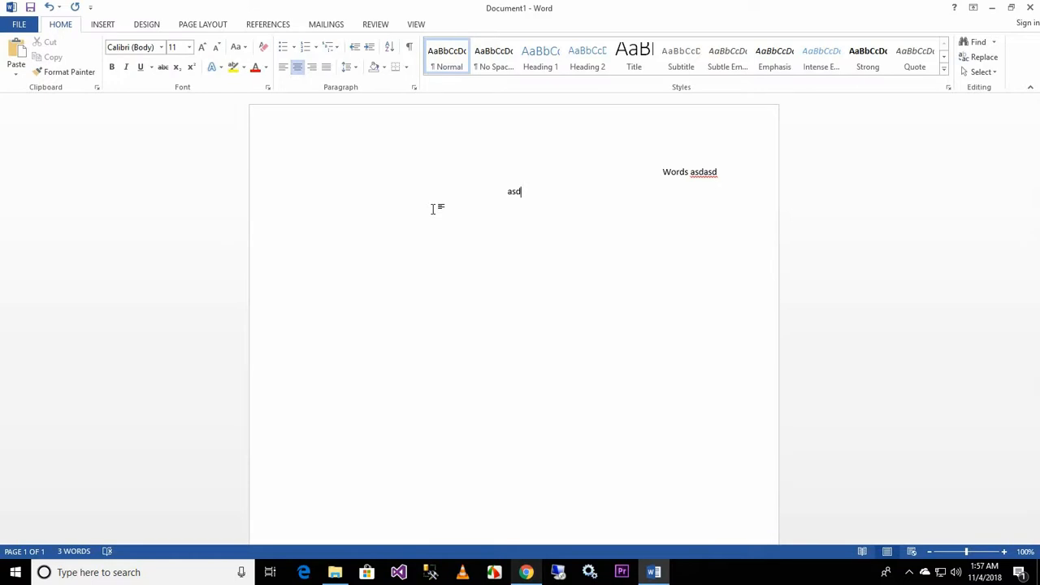
Clear all text from the document and generate sample paragraphs with =rand()
{"action": "key", "text": "ctrl+a"}
{"action": "key", "text": "BackSpace"}
{"action": "type", "text": "="}
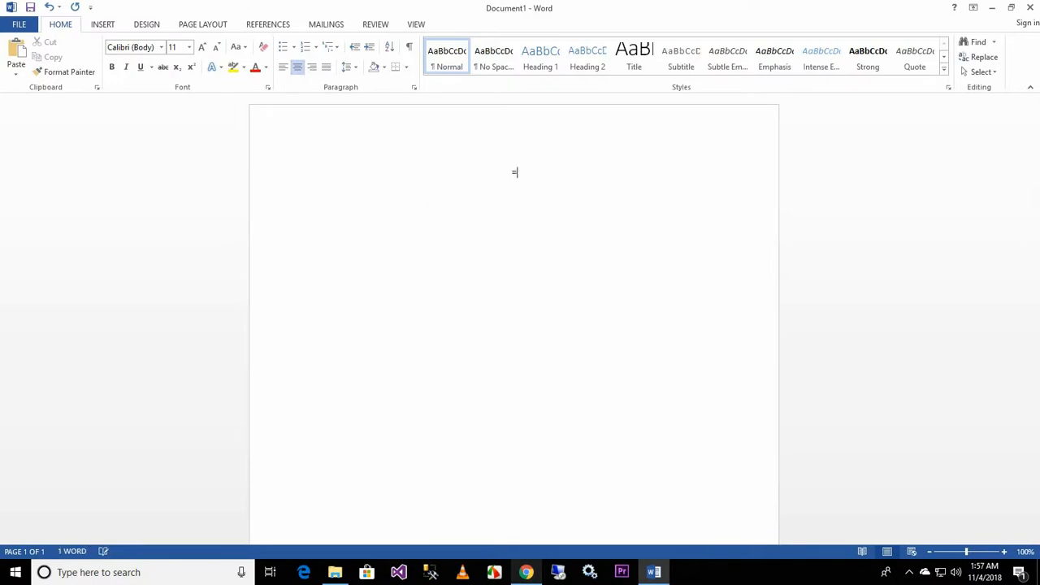
{"action": "type", "text": "rand()"}
{"action": "key", "text": "Return"}
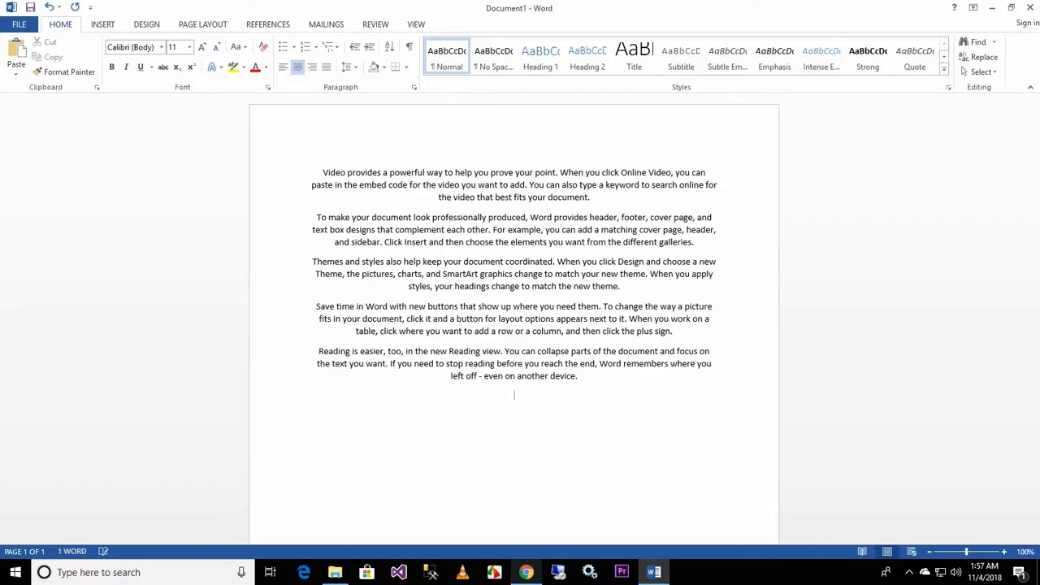
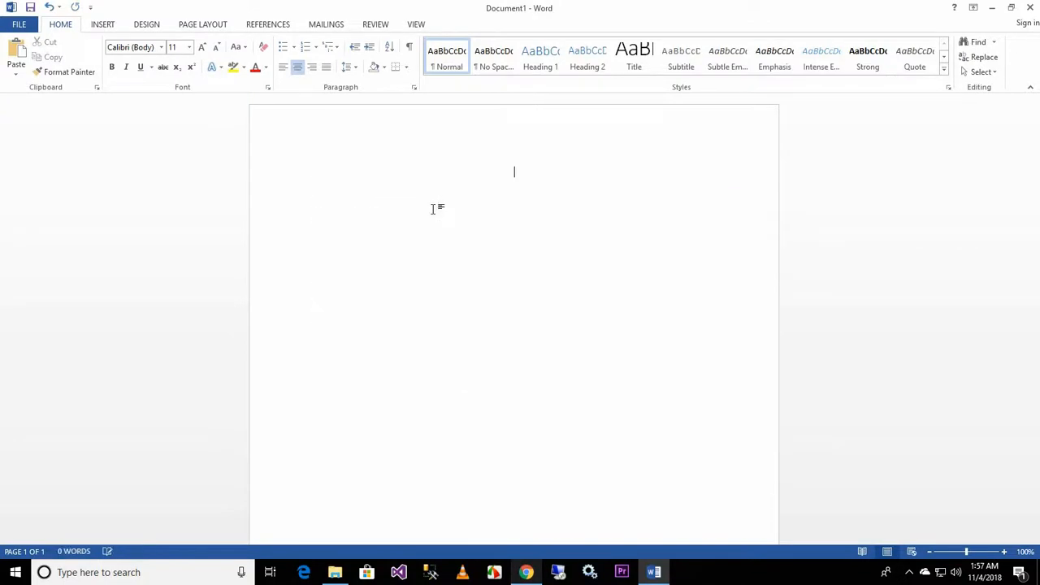
{"action": "type", "text": "=rand()"}
{"action": "key", "text": "Return"}
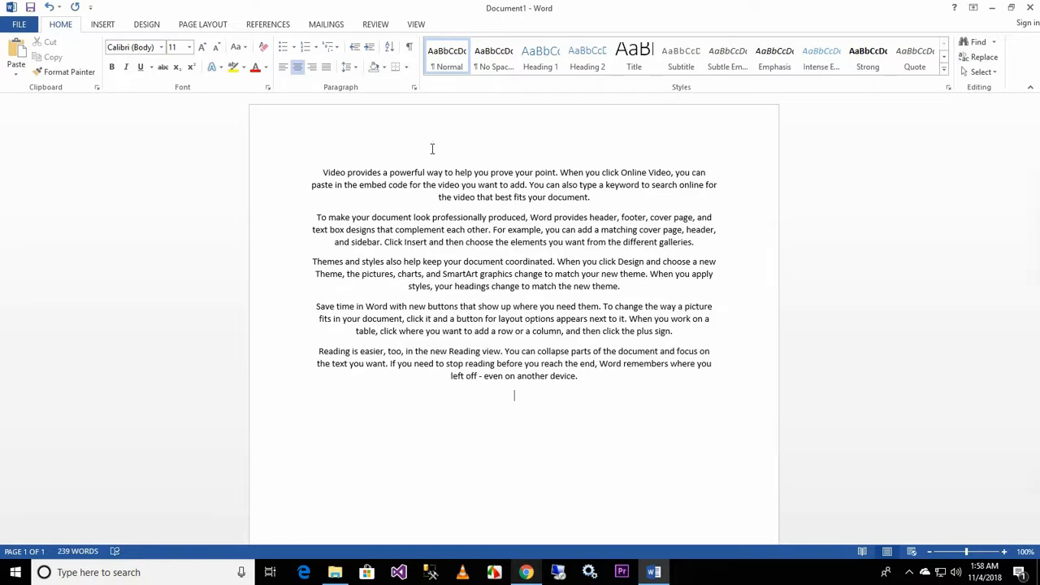
Left-align all the sample paragraphs
{"action": "left_click", "coordinate": [502, 155]}
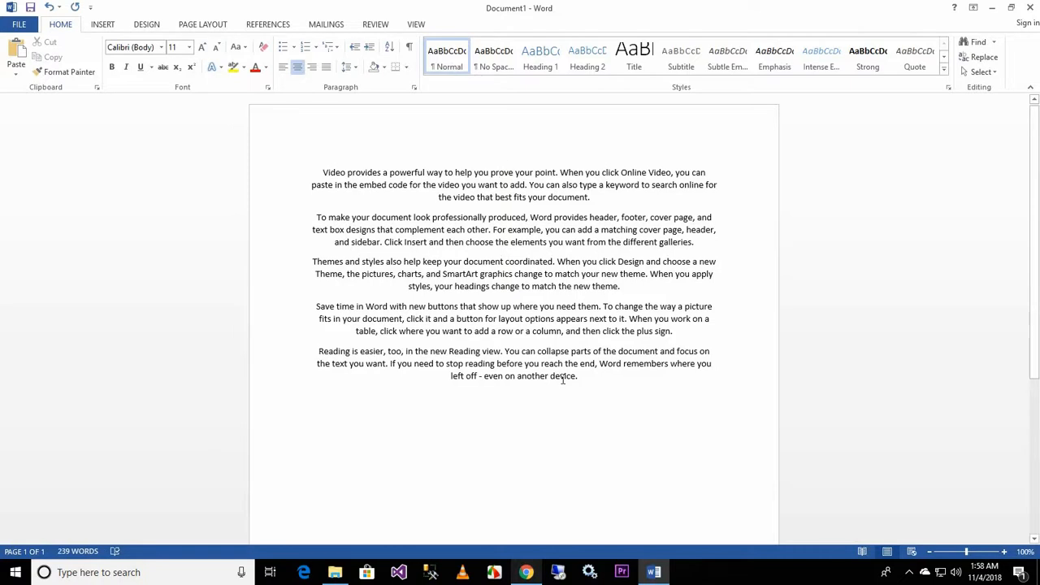
{"action": "left_click_drag", "start_coordinate": [594, 383], "coordinate": [325, 172]}
{"action": "left_click", "coordinate": [283, 68]}
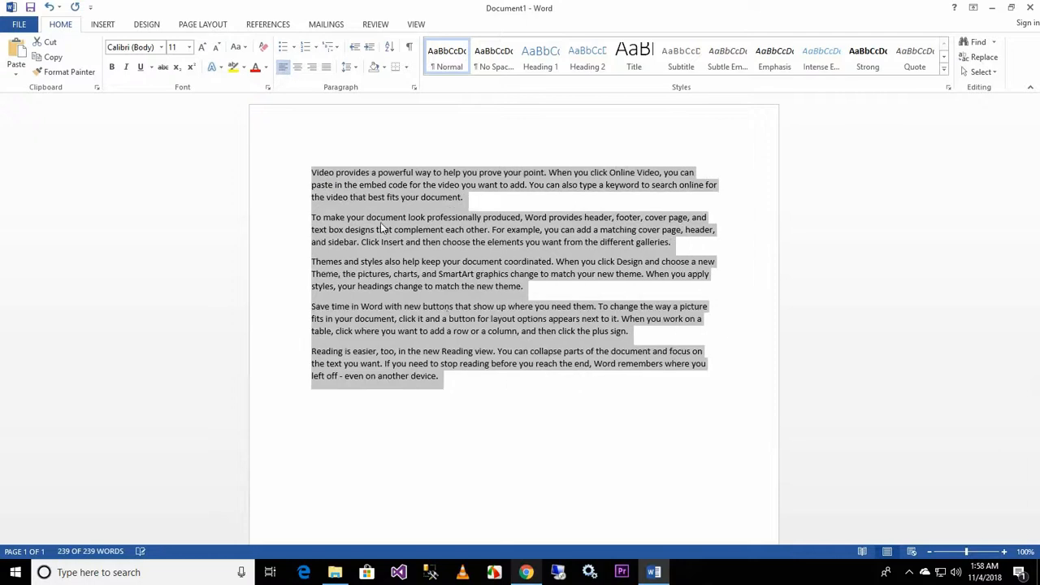
{"action": "left_click", "coordinate": [544, 330]}
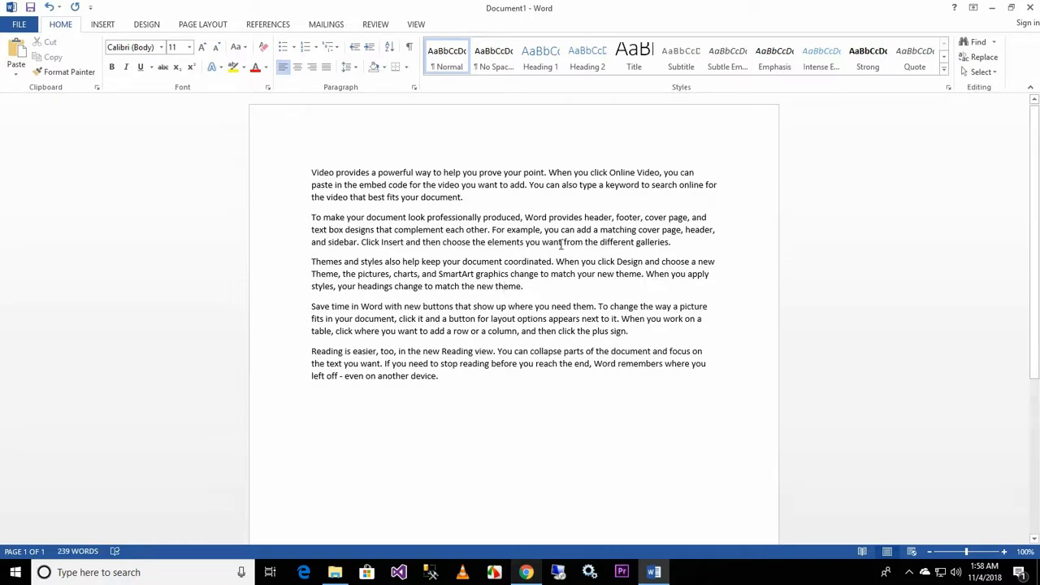
Justify the first sample paragraph, and apply the same justified alignment to the remaining four
{"action": "left_click_drag", "start_coordinate": [467, 201], "coordinate": [308, 166]}
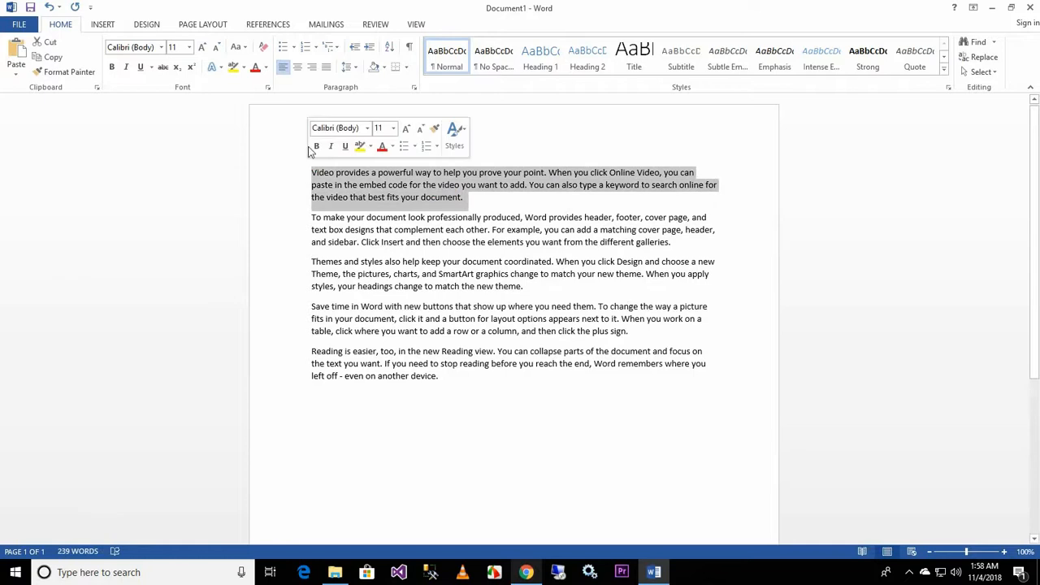
{"action": "left_click", "coordinate": [329, 69]}
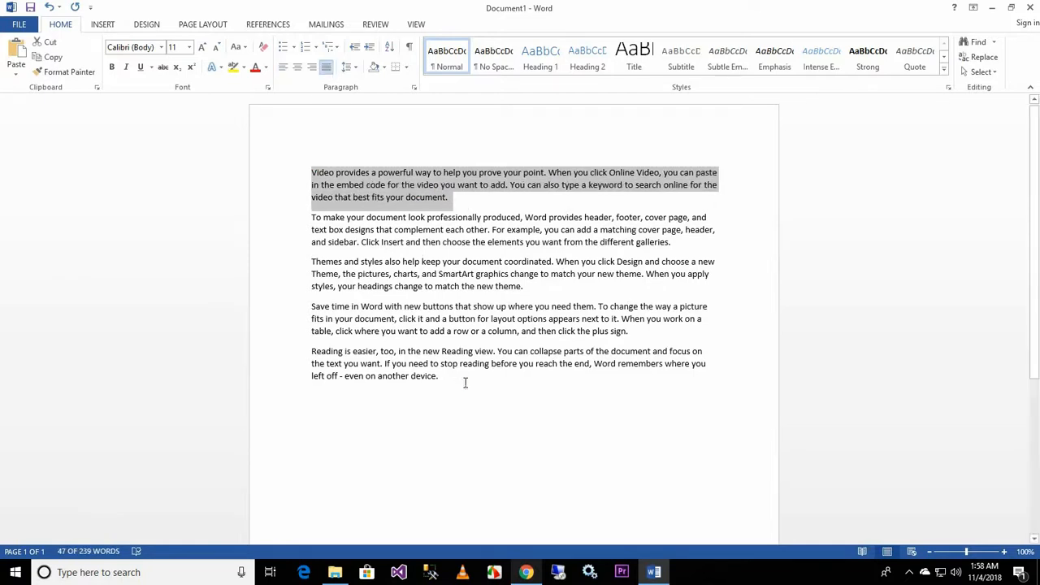
{"action": "left_click_drag", "start_coordinate": [463, 380], "coordinate": [306, 222]}
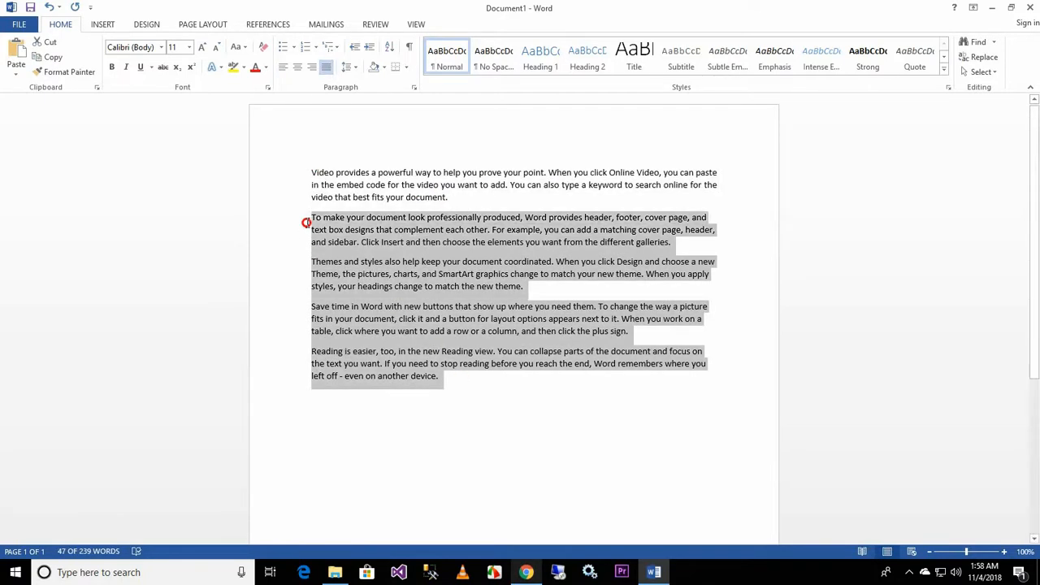
{"action": "left_click", "coordinate": [326, 69]}
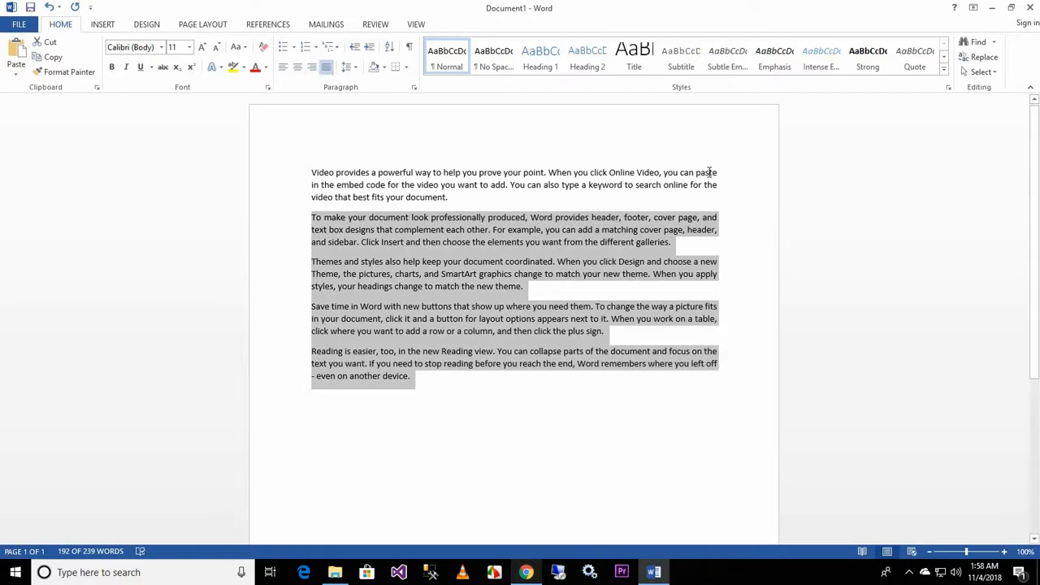
{"action": "left_click", "coordinate": [387, 367]}
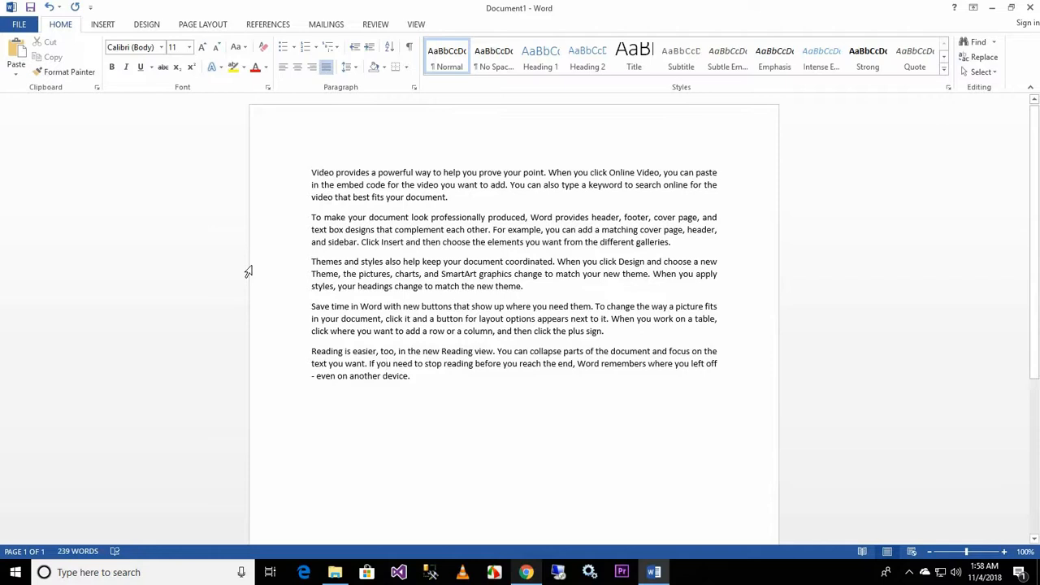
Delete the entire document text and undo the deletion
{"action": "key", "text": "ctrl+a"}
{"action": "key", "text": "Delete"}
{"action": "key", "text": "ctrl+z"}
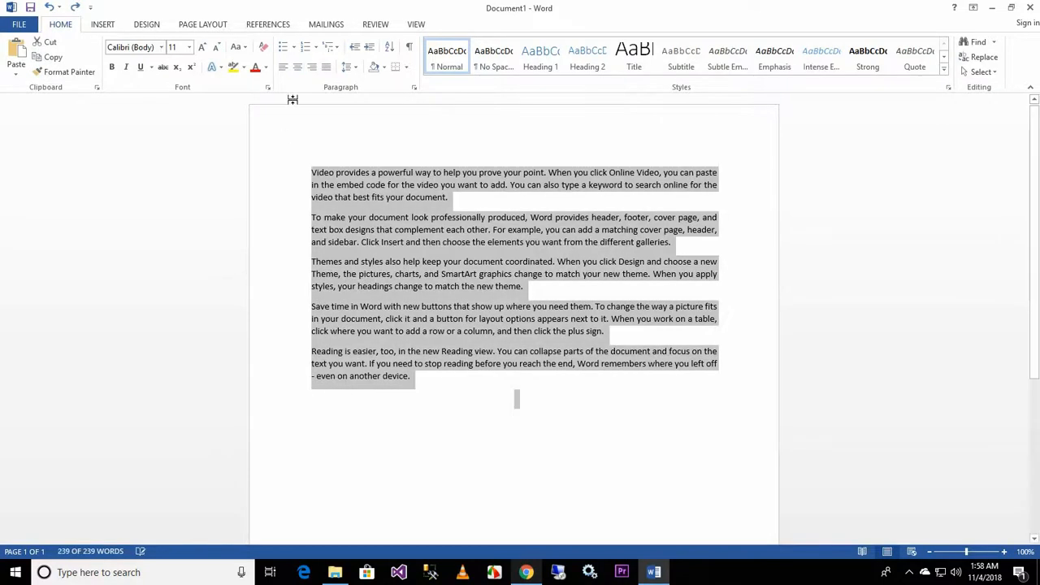
Preview the bullet library styles on the first paragraph without applying any of them
{"action": "left_click", "coordinate": [292, 99]}
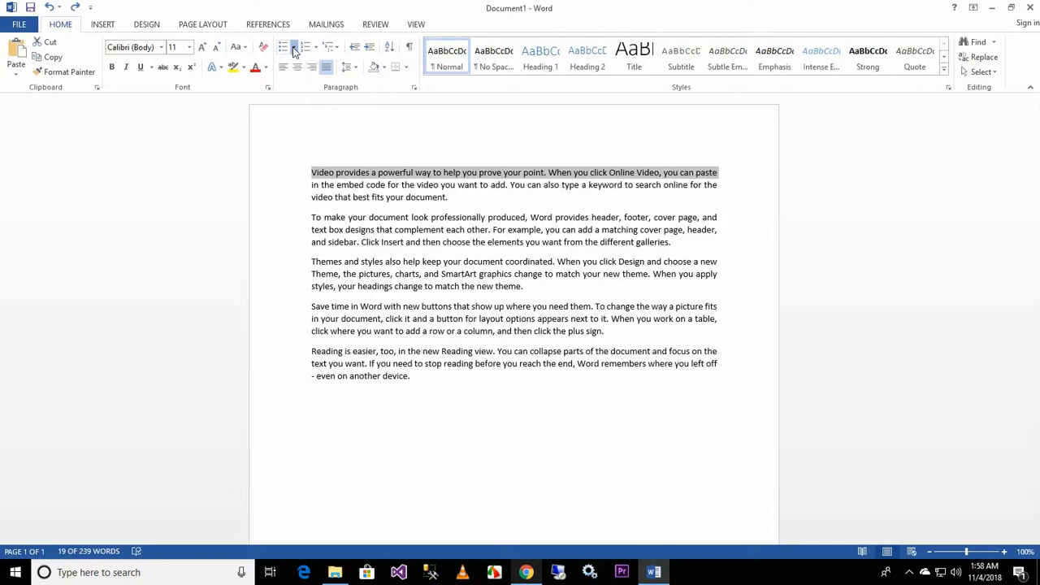
{"action": "left_click", "coordinate": [295, 49]}
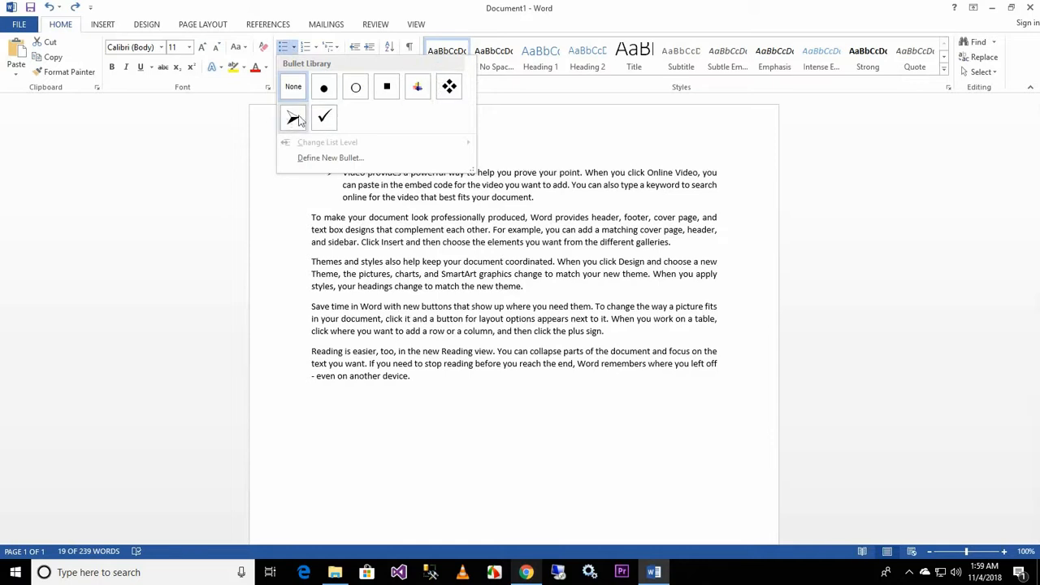
{"action": "left_click", "coordinate": [338, 245]}
Insert the heading line "MS Office" above the first paragraph, followed by an empty line
{"action": "left_click", "coordinate": [340, 157]}
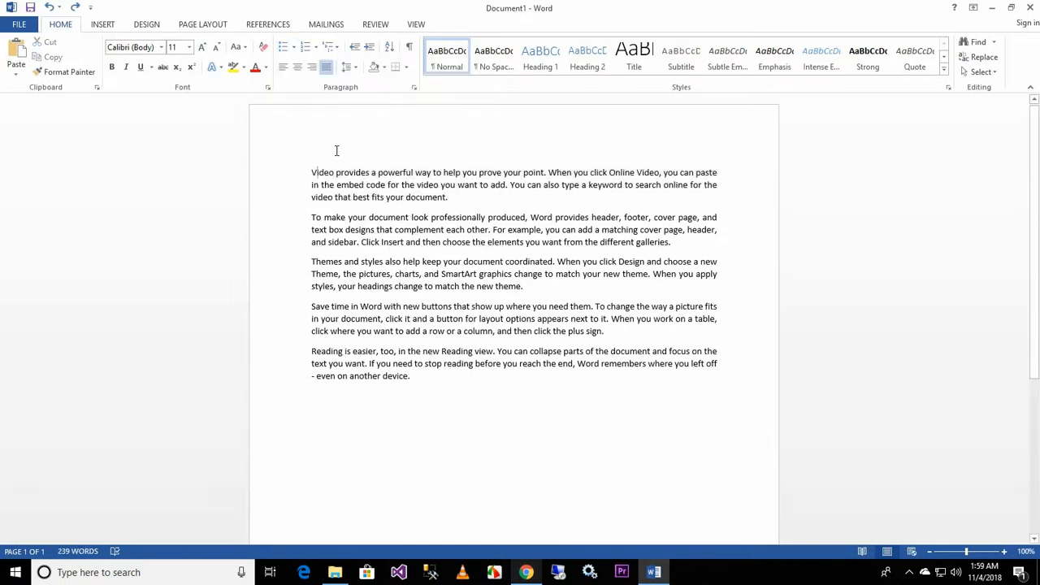
{"action": "key", "text": "Return"}
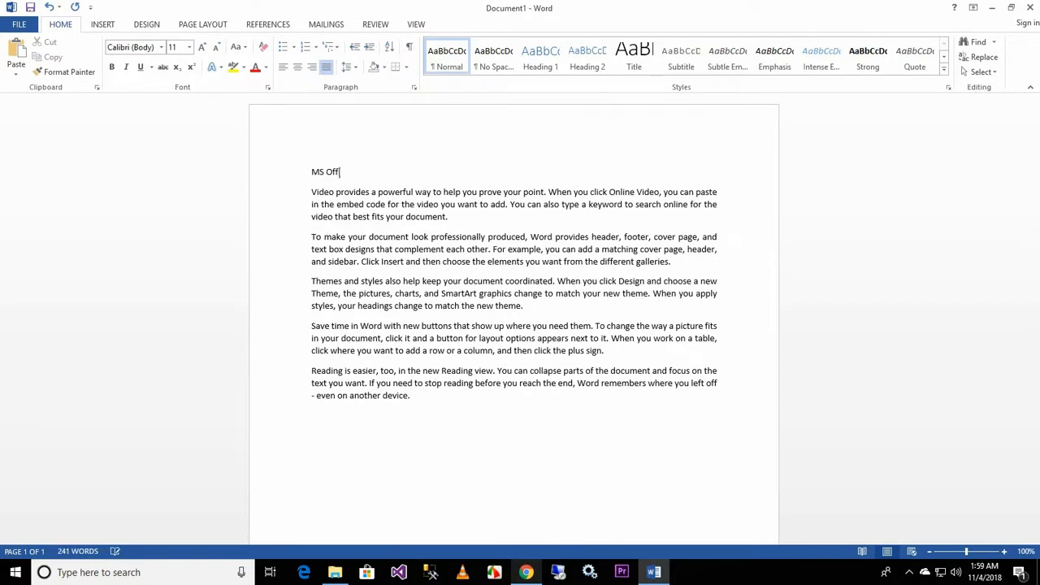
{"action": "key", "text": "Return"}
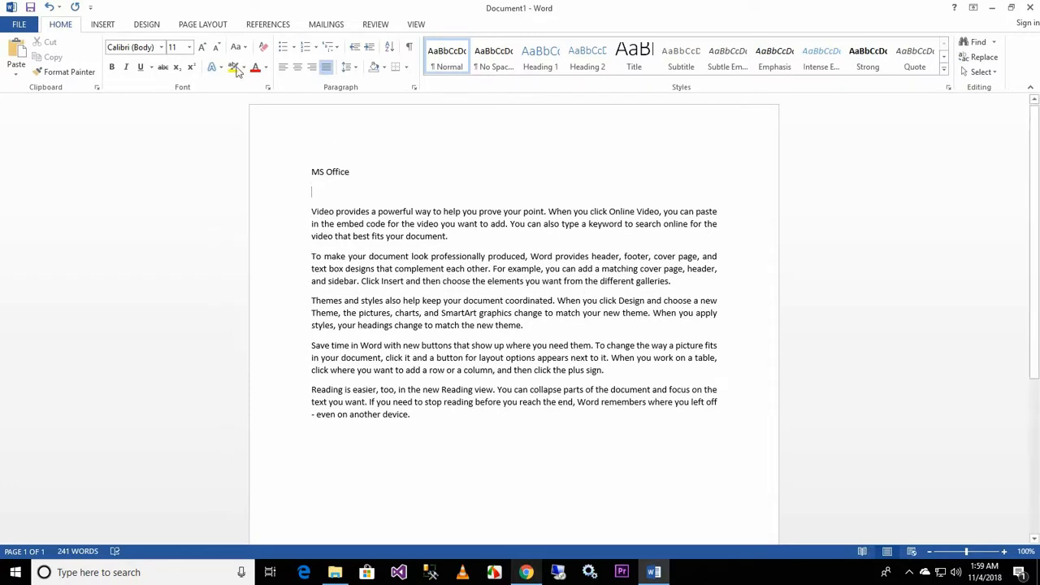
{"action": "left_click", "coordinate": [294, 47]}
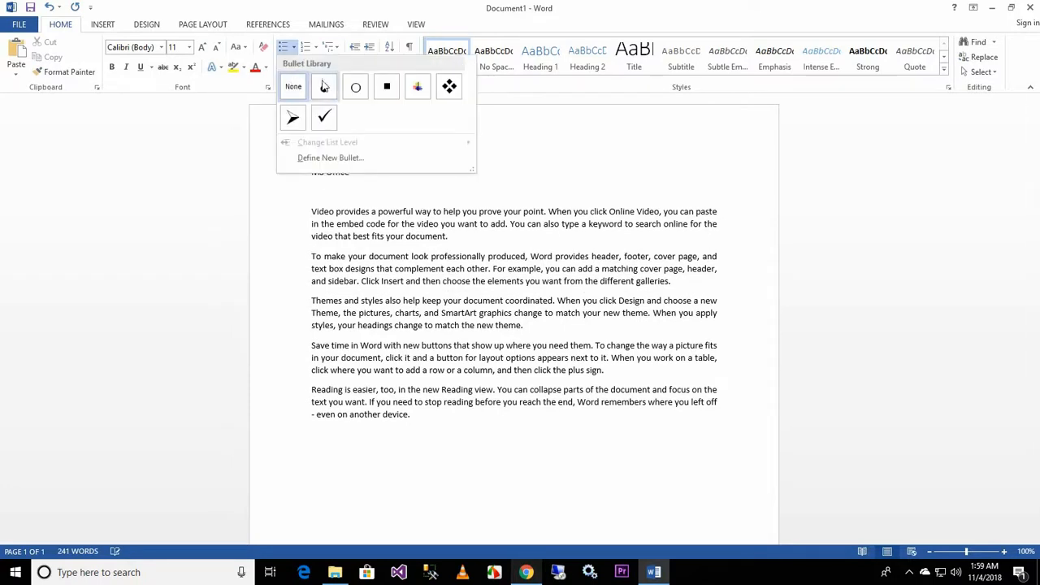
{"action": "left_click", "coordinate": [323, 86]}
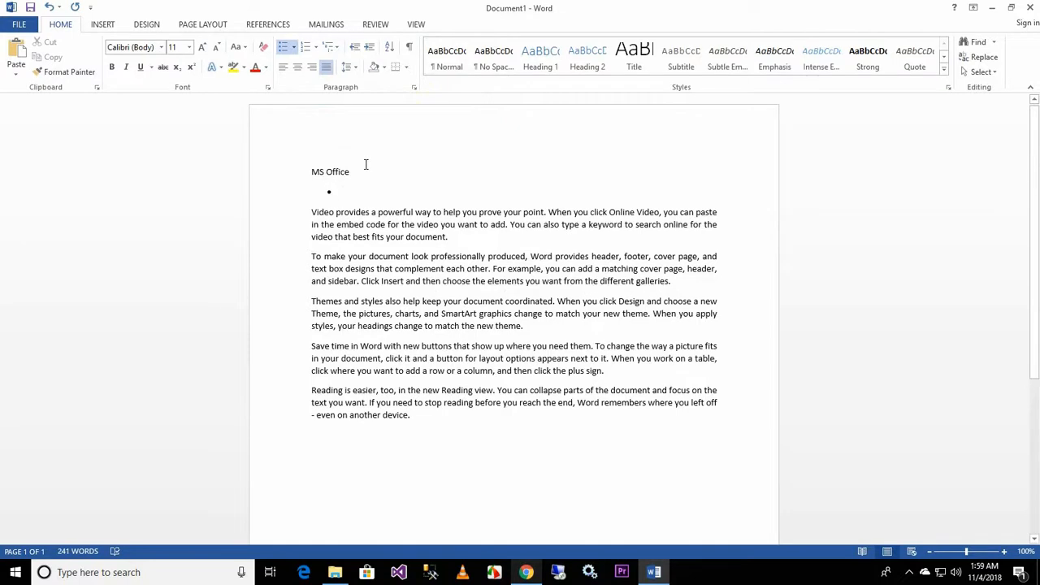
{"action": "key", "text": "ctrl+z"}
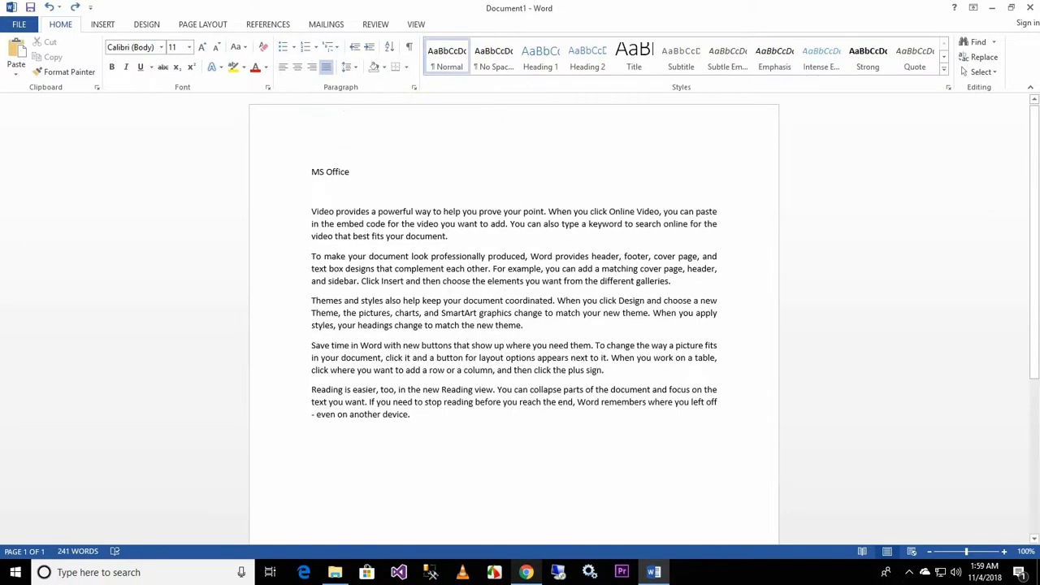
Enter "Word", "Excel" and "Power point" on separate lines below the MS Office heading
{"action": "type", "text": "word"}
{"action": "key", "text": "Return"}
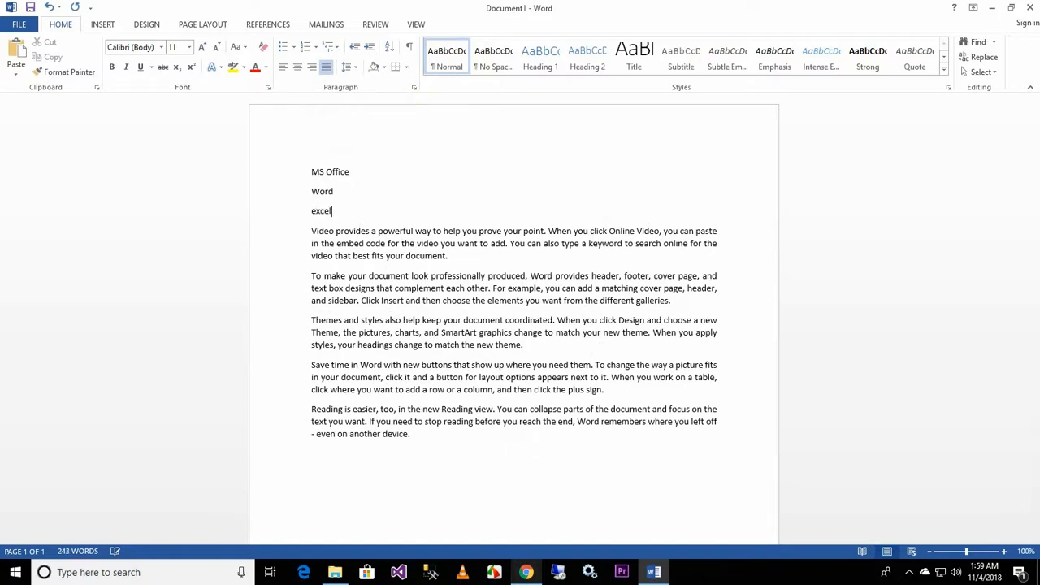
{"action": "type", "text": "excel"}
{"action": "key", "text": "Return"}
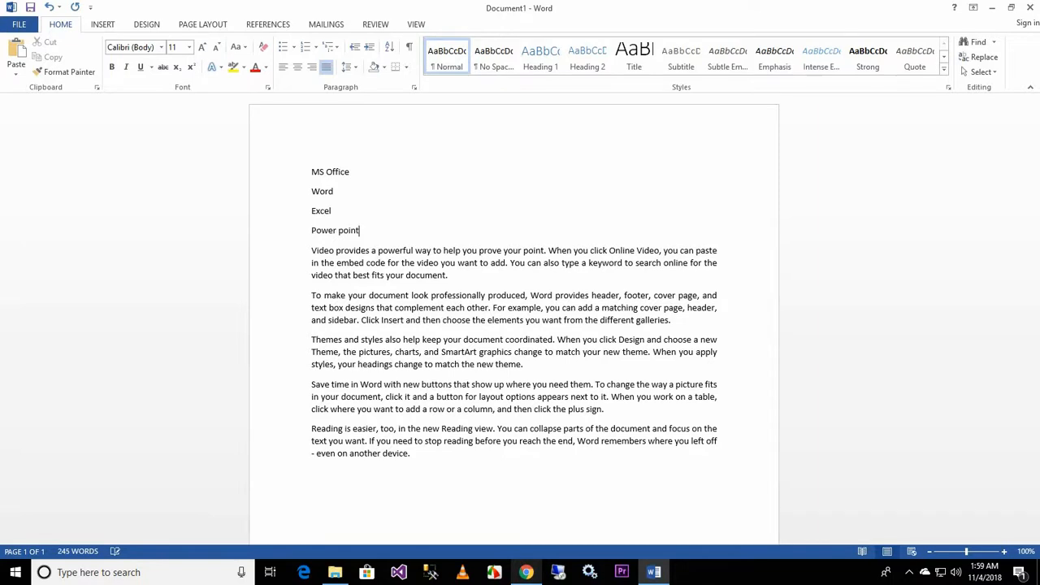
Format the Word, Excel and Power point lines as a list with solid round bullets
{"action": "key", "text": "shift+Up"}
{"action": "key", "text": "shift+Up"}
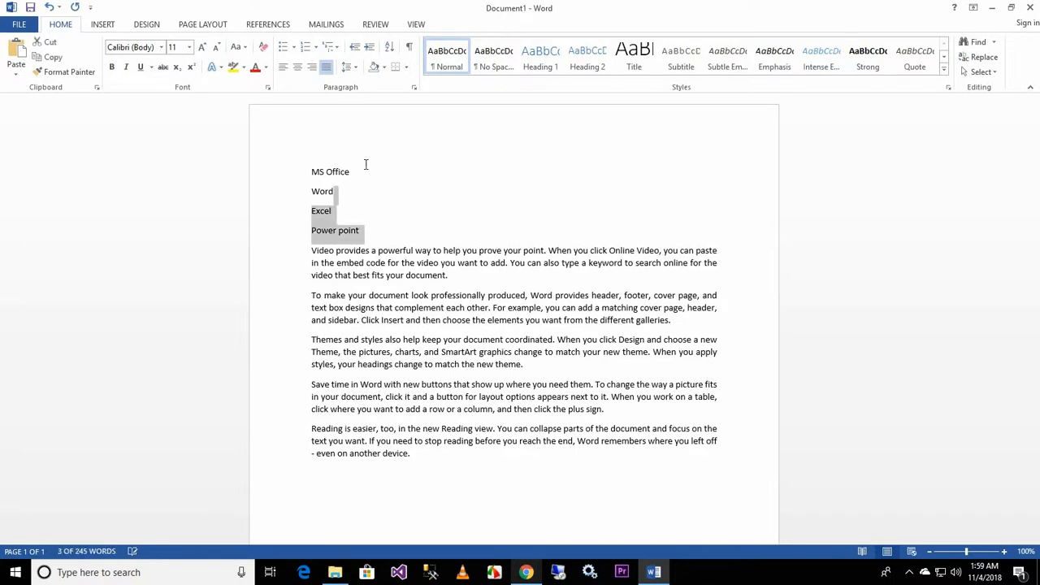
{"action": "key", "text": "shift+Left"}
{"action": "key", "text": "shift+Left"}
{"action": "key", "text": "shift+Left"}
{"action": "key", "text": "shift+Left"}
{"action": "key", "text": "shift+Left"}
{"action": "key", "text": "shift+Right"}
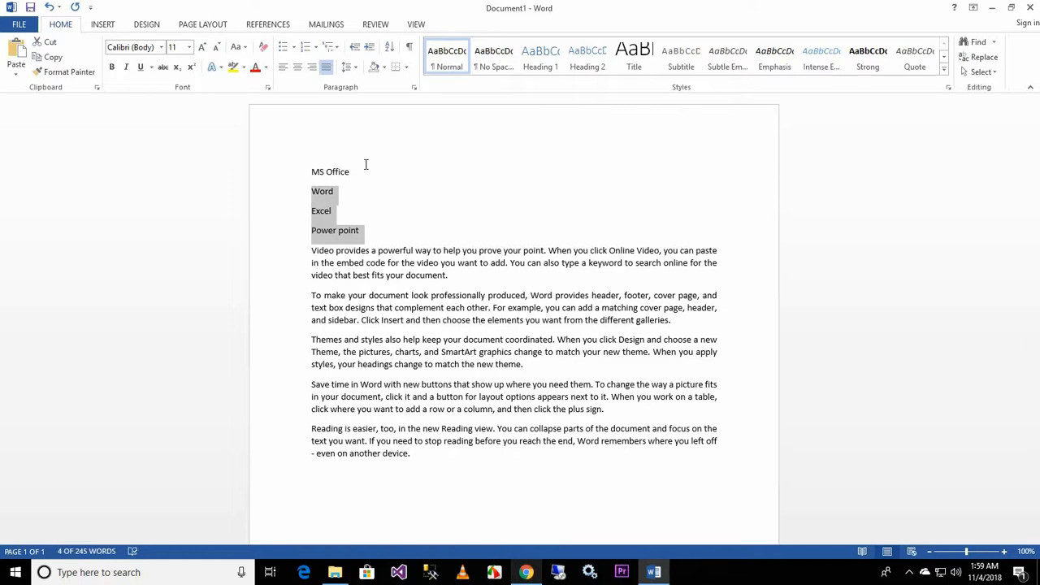
{"action": "left_click", "coordinate": [294, 47]}
{"action": "left_click", "coordinate": [323, 133]}
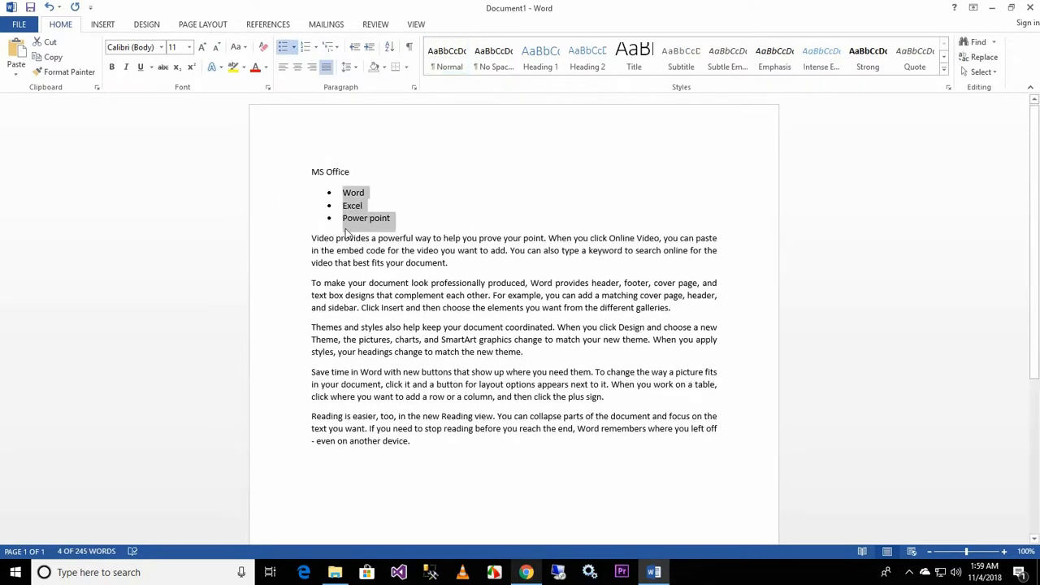
Define a new picture bullet for the Word, Excel and Power point lines from the theleadersacademy.cdr bitmap in the Pictures folder
{"action": "left_click", "coordinate": [295, 47]}
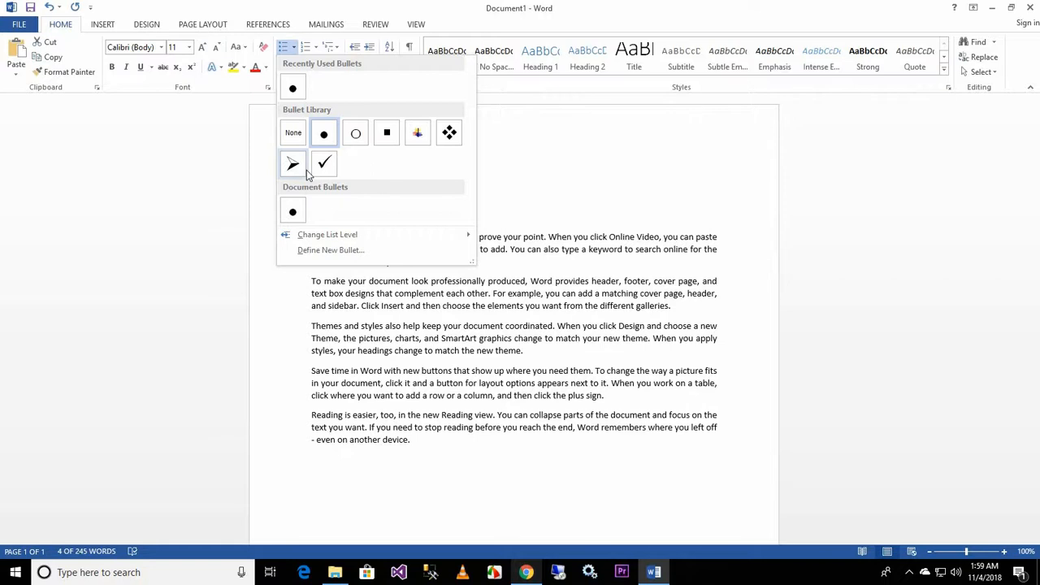
{"action": "left_click", "coordinate": [320, 252]}
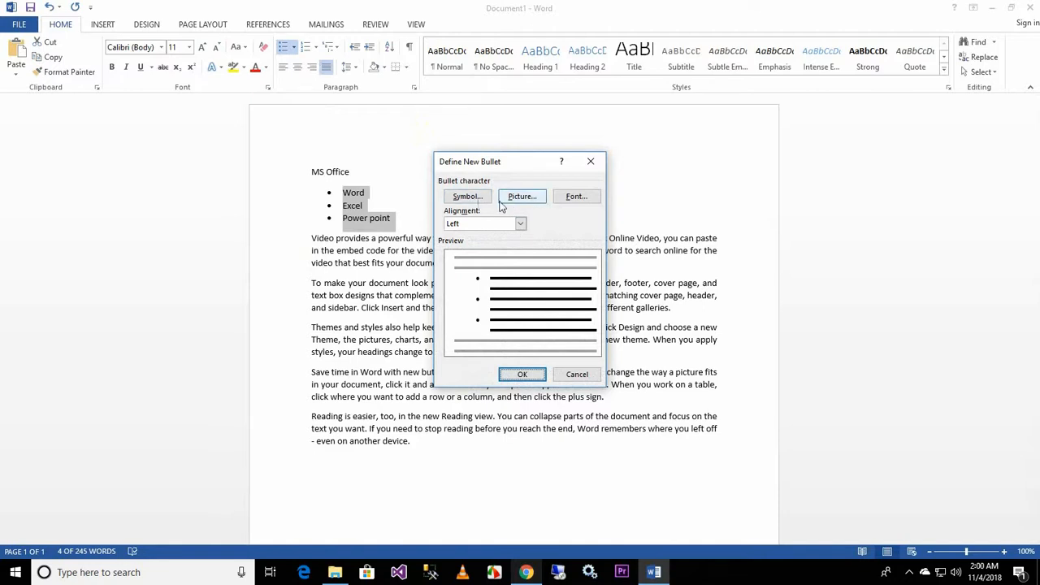
{"action": "left_click", "coordinate": [595, 199]}
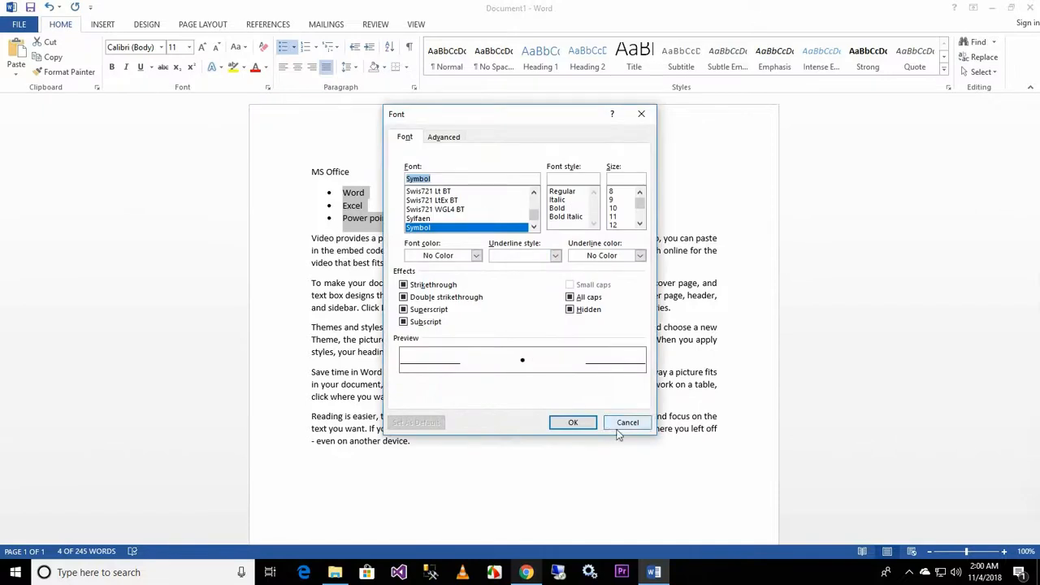
{"action": "left_click", "coordinate": [616, 421]}
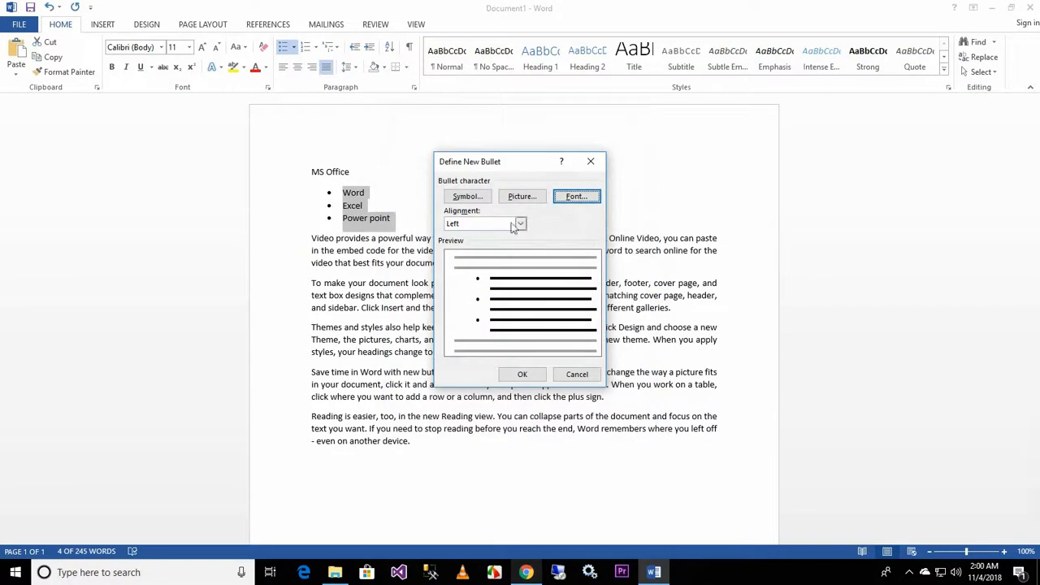
{"action": "left_click", "coordinate": [524, 197]}
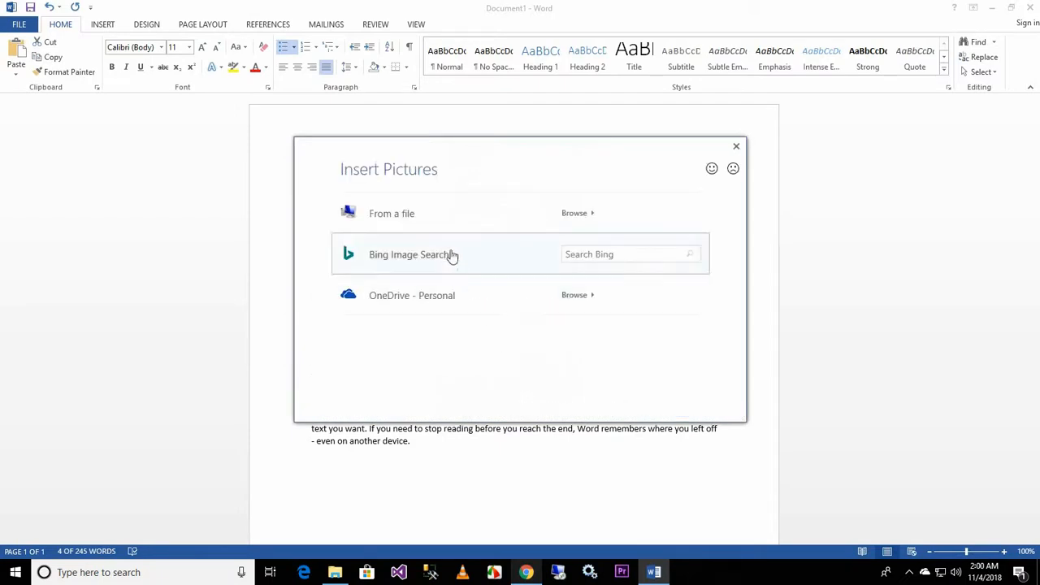
{"action": "key", "text": "Escape"}
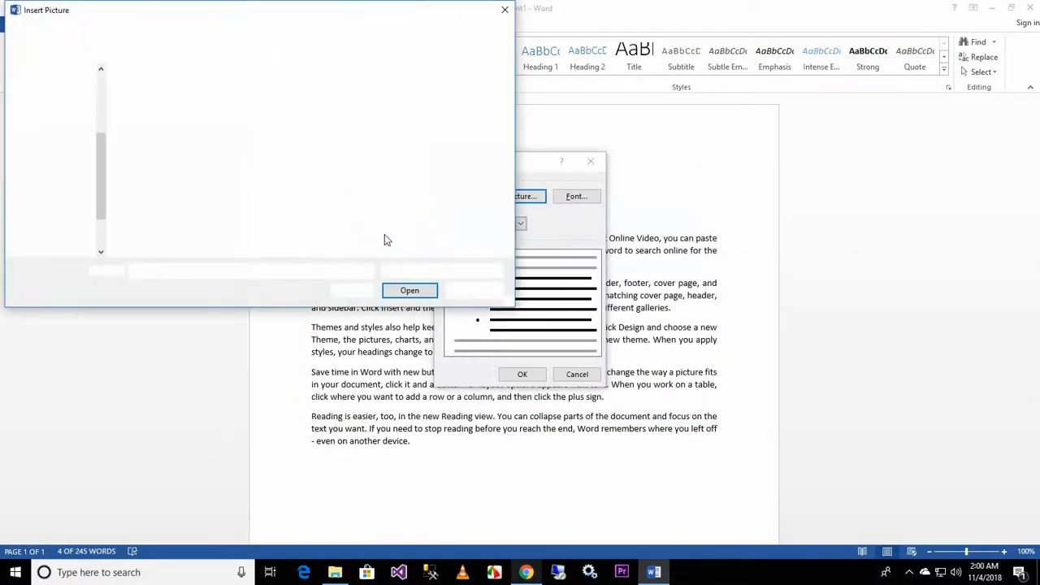
{"action": "left_click", "coordinate": [320, 122]}
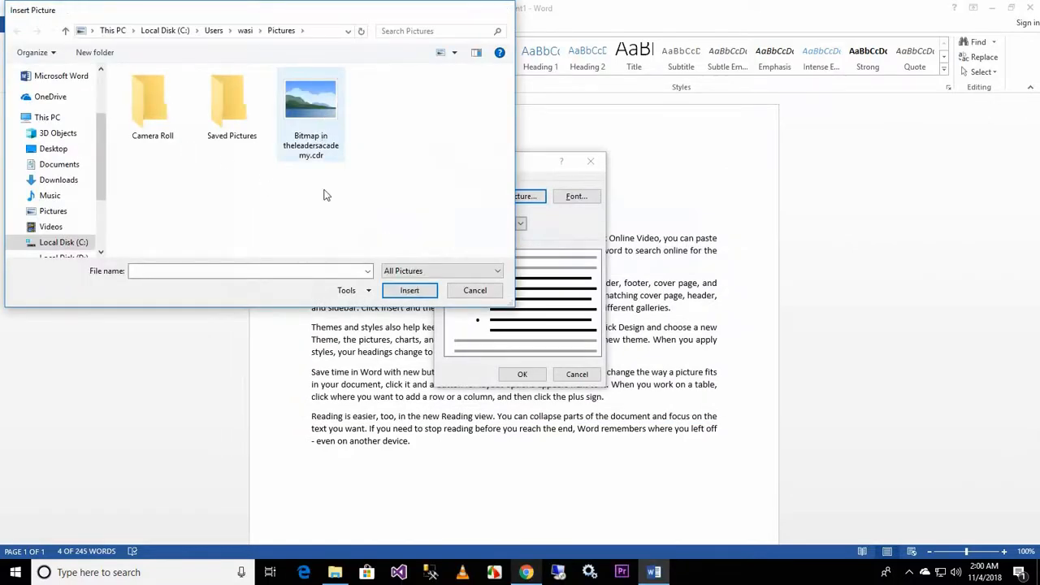
{"action": "double_click", "coordinate": [320, 121]}
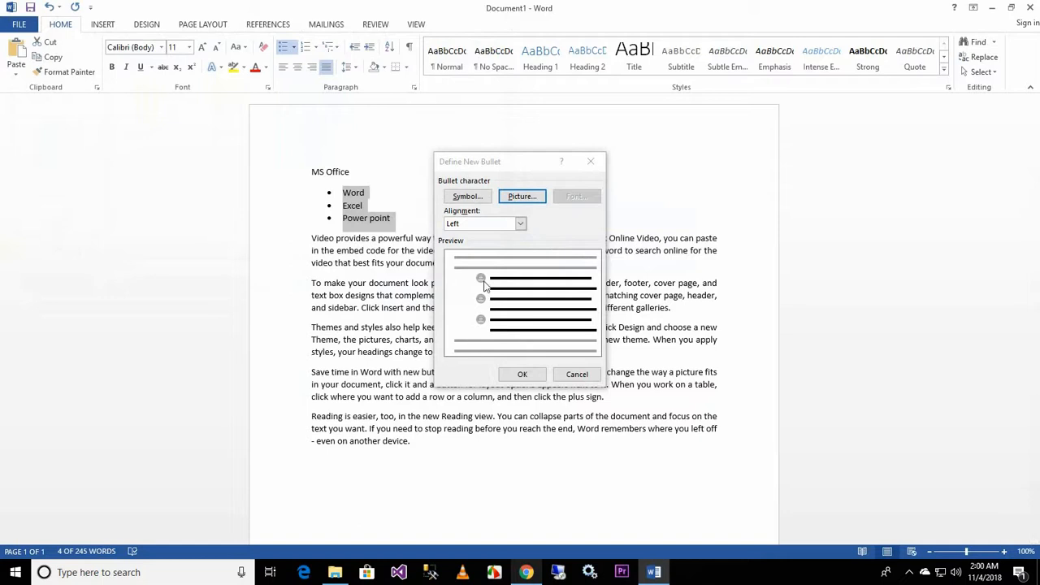
{"action": "left_click", "coordinate": [521, 374]}
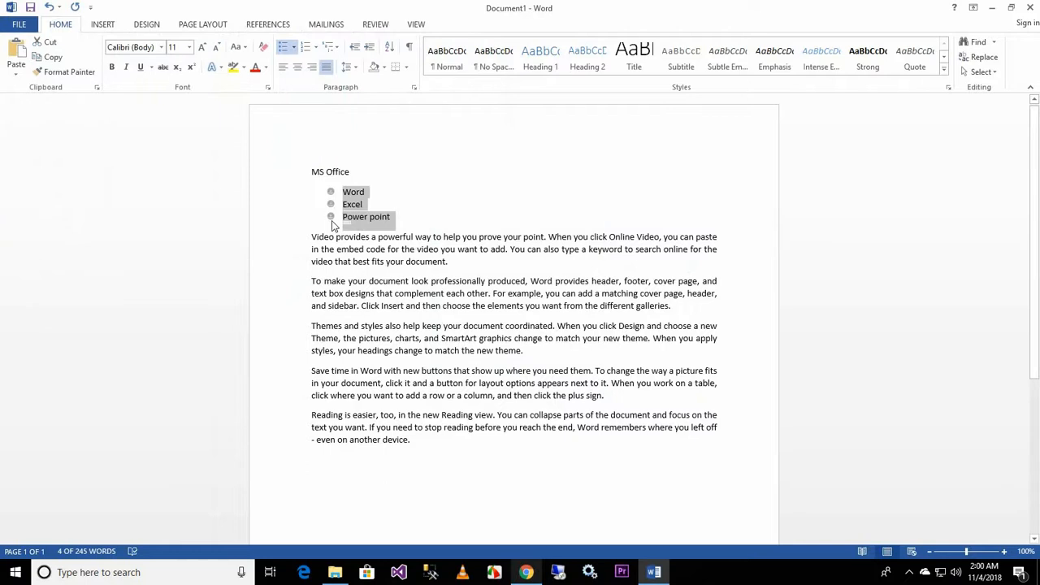
Enlarge the font of the three bulleted lines to 48
{"action": "left_click", "coordinate": [198, 47]}
{"action": "left_click", "coordinate": [199, 47]}
{"action": "left_click", "coordinate": [198, 47]}
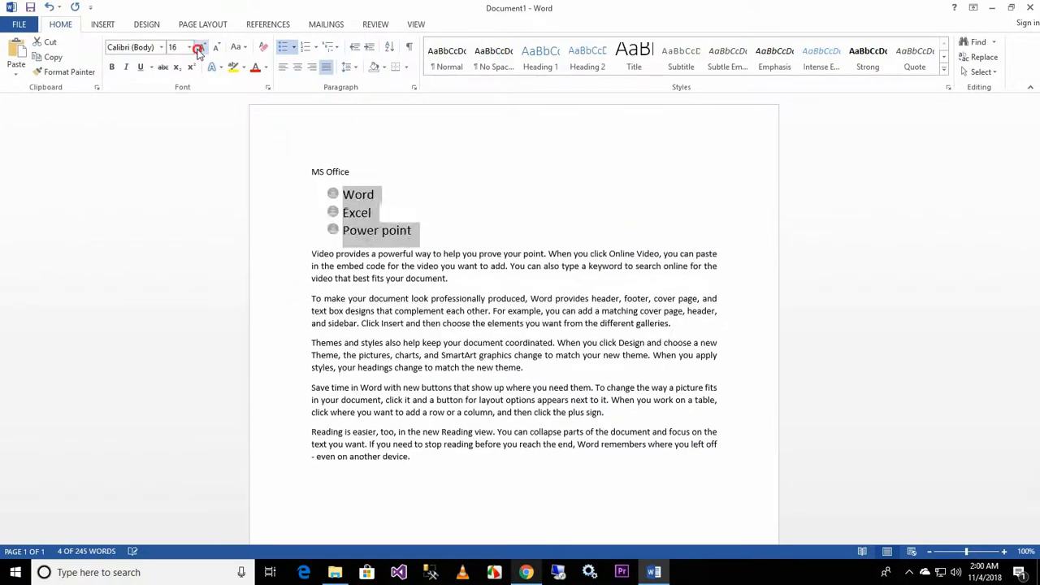
{"action": "left_click", "coordinate": [198, 47]}
{"action": "left_click", "coordinate": [198, 48]}
{"action": "left_click", "coordinate": [198, 47]}
{"action": "left_click", "coordinate": [199, 48]}
{"action": "left_click", "coordinate": [199, 48]}
{"action": "left_click", "coordinate": [200, 48]}
{"action": "left_click", "coordinate": [199, 50]}
{"action": "left_click", "coordinate": [201, 50]}
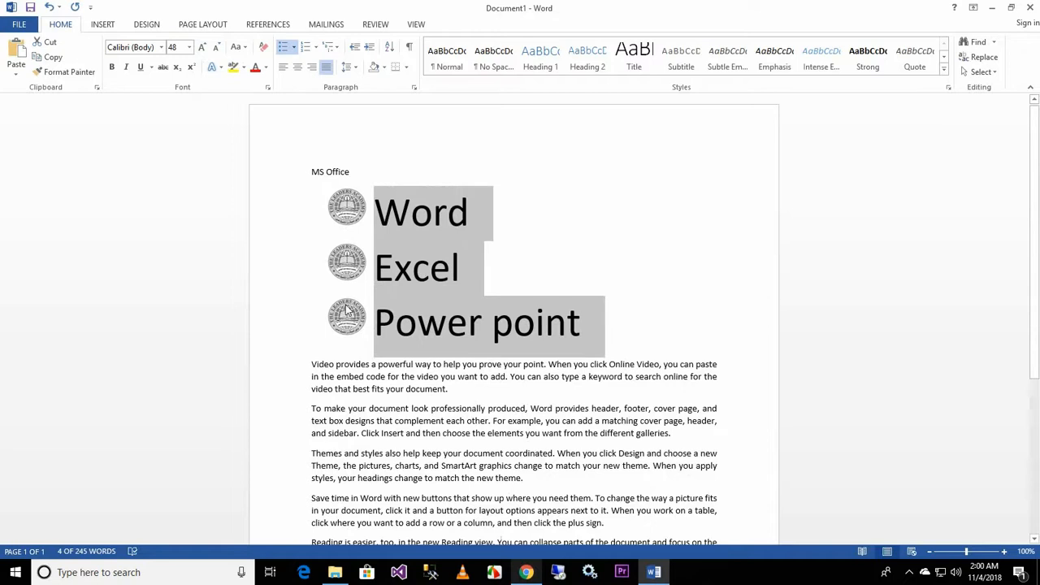
{"action": "left_click", "coordinate": [188, 47]}
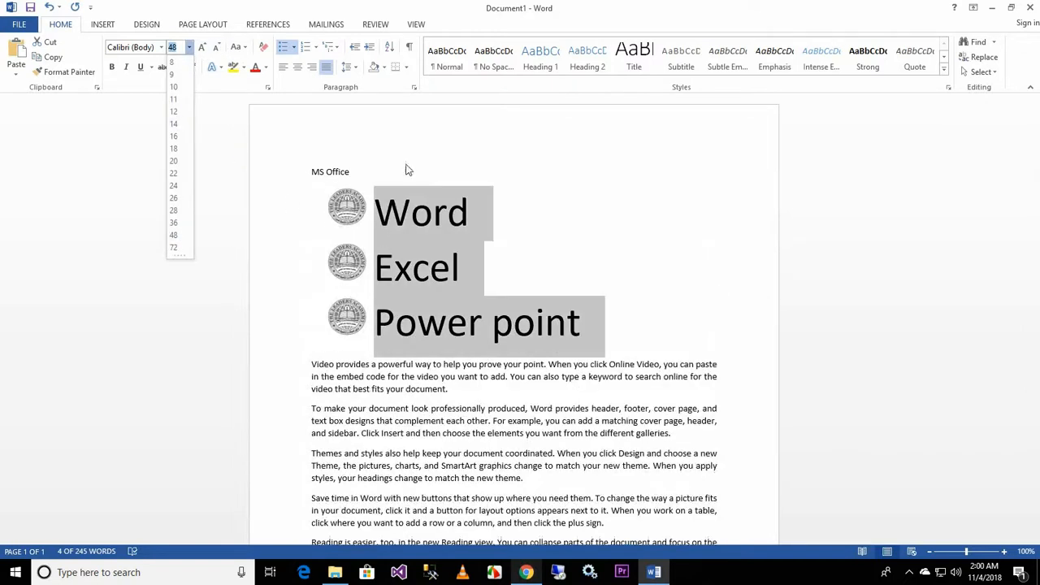
{"action": "left_click", "coordinate": [411, 153]}
Add an empty, unbulleted line below Power point and clear its formatting
{"action": "left_click", "coordinate": [630, 327]}
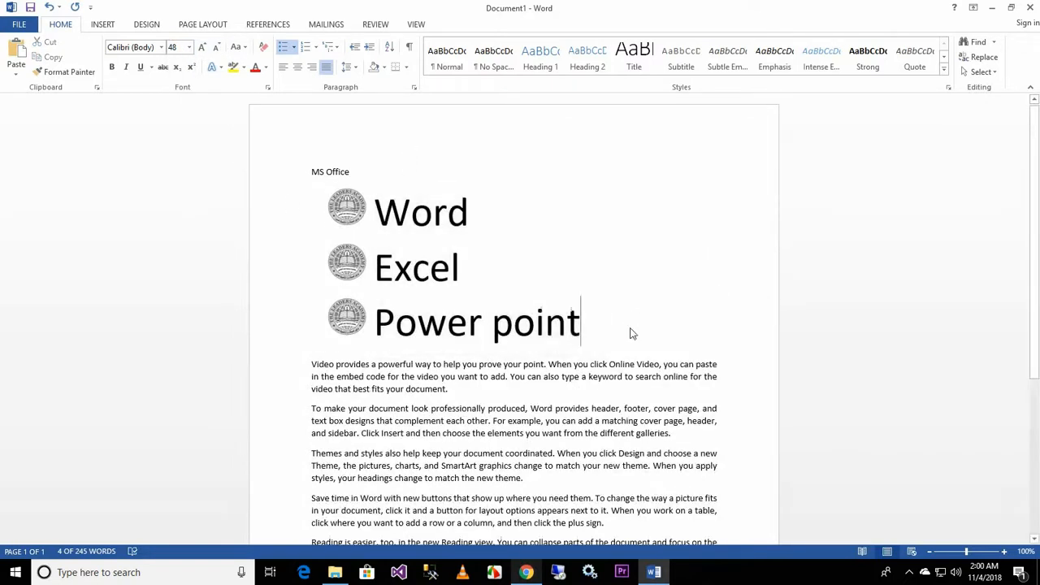
{"action": "key", "text": "Return"}
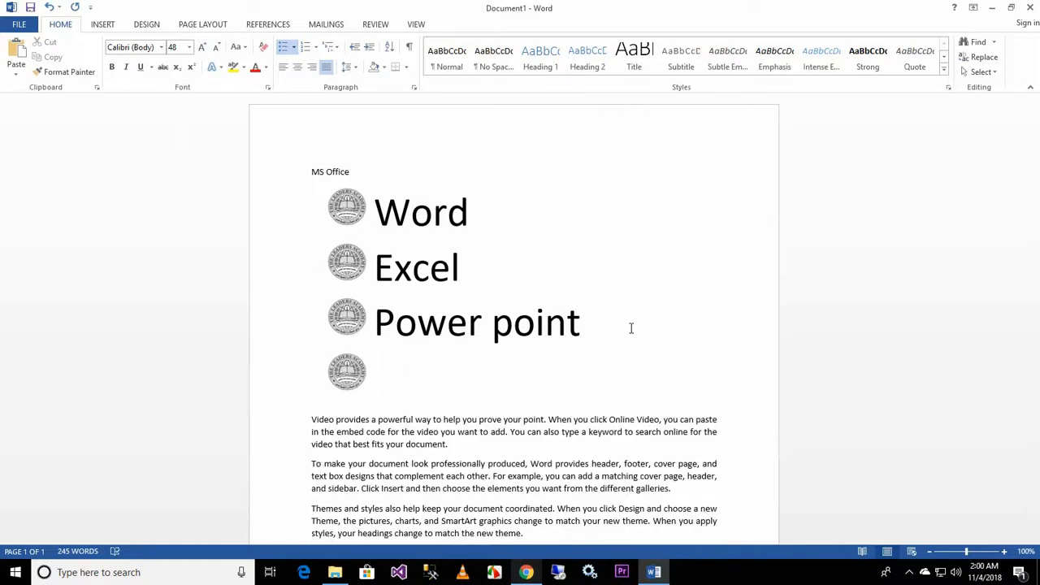
{"action": "key", "text": "BackSpace"}
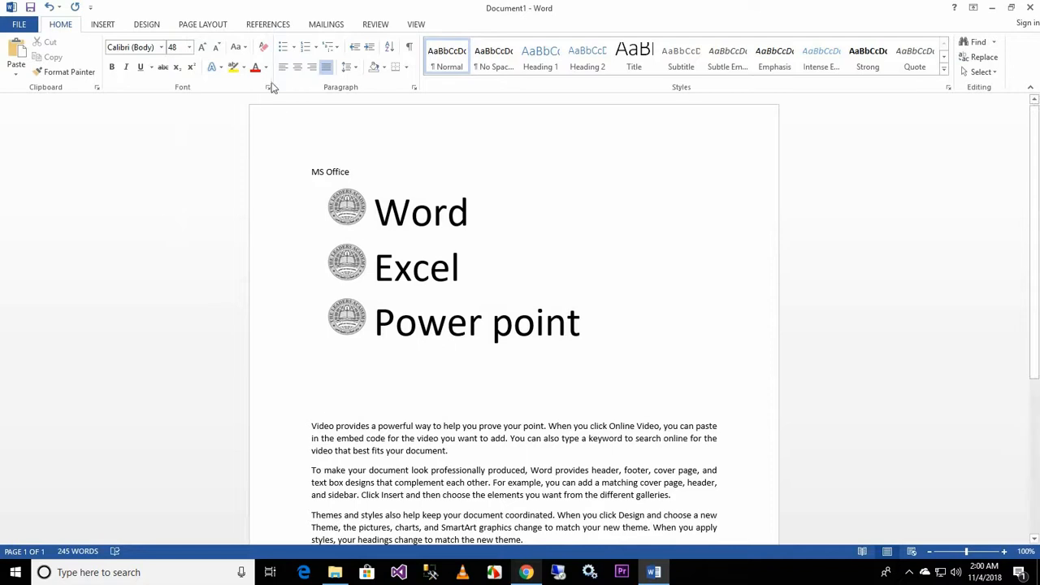
{"action": "left_click", "coordinate": [262, 49]}
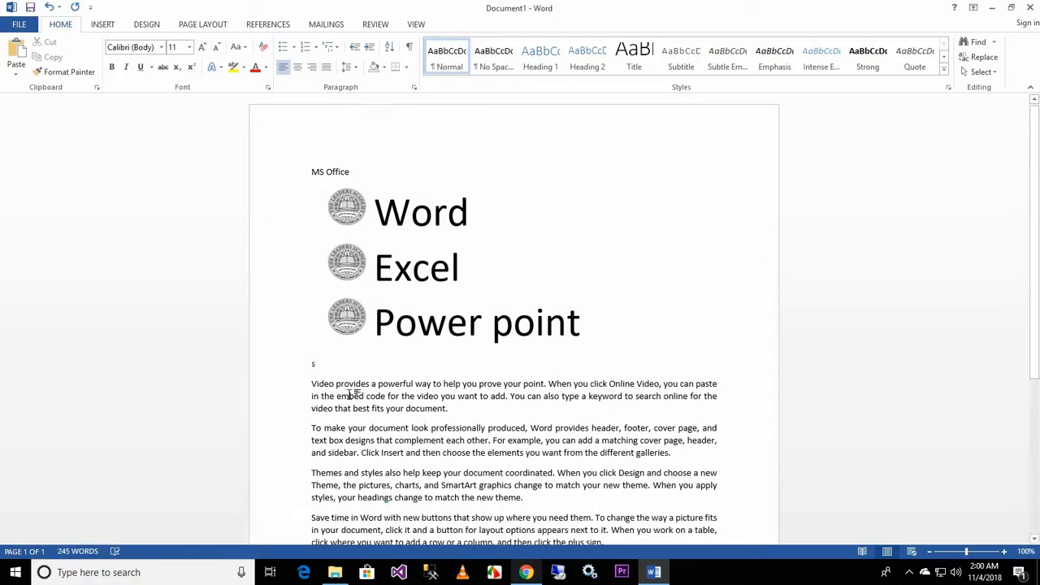
{"action": "type", "text": "df"}
{"action": "key", "text": "BackSpace"}
{"action": "key", "text": "BackSpace"}
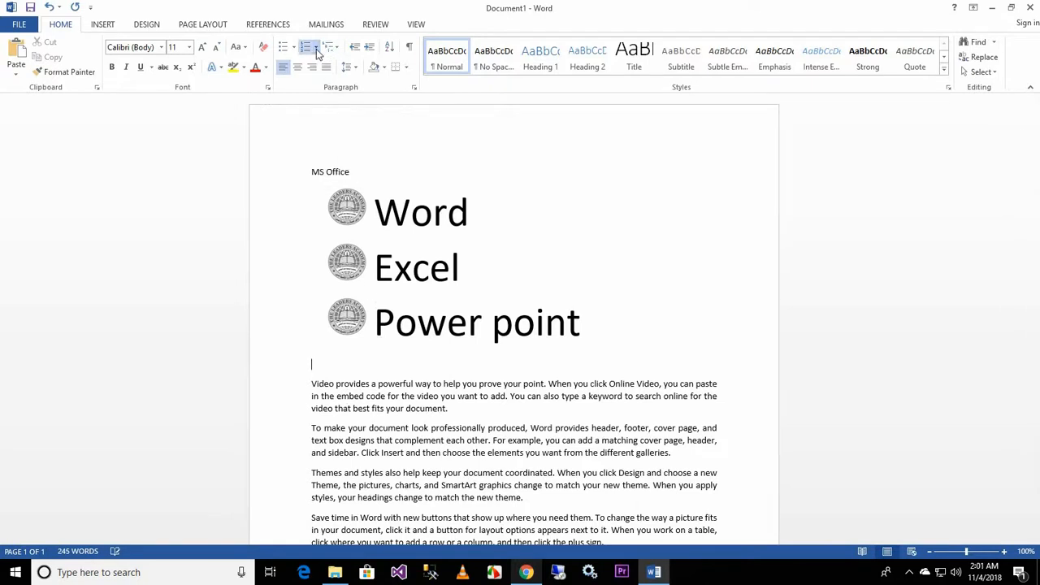
Number the Word, Excel and Power point lines with lowercase Roman numerals (i., ii., iii.)
{"action": "left_click", "coordinate": [317, 49]}
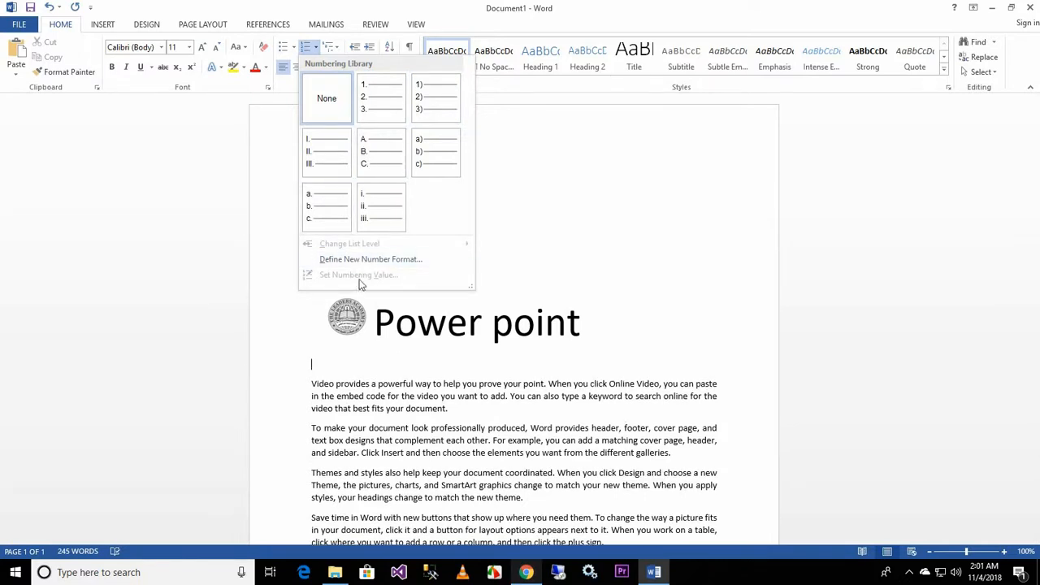
{"action": "left_click", "coordinate": [341, 349]}
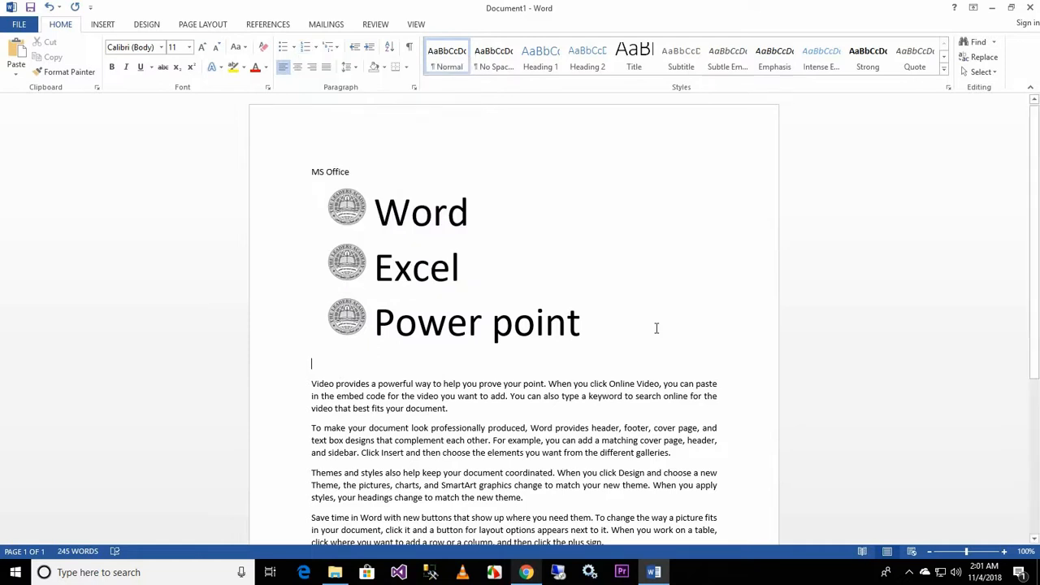
{"action": "left_click_drag", "start_coordinate": [580, 324], "coordinate": [376, 203]}
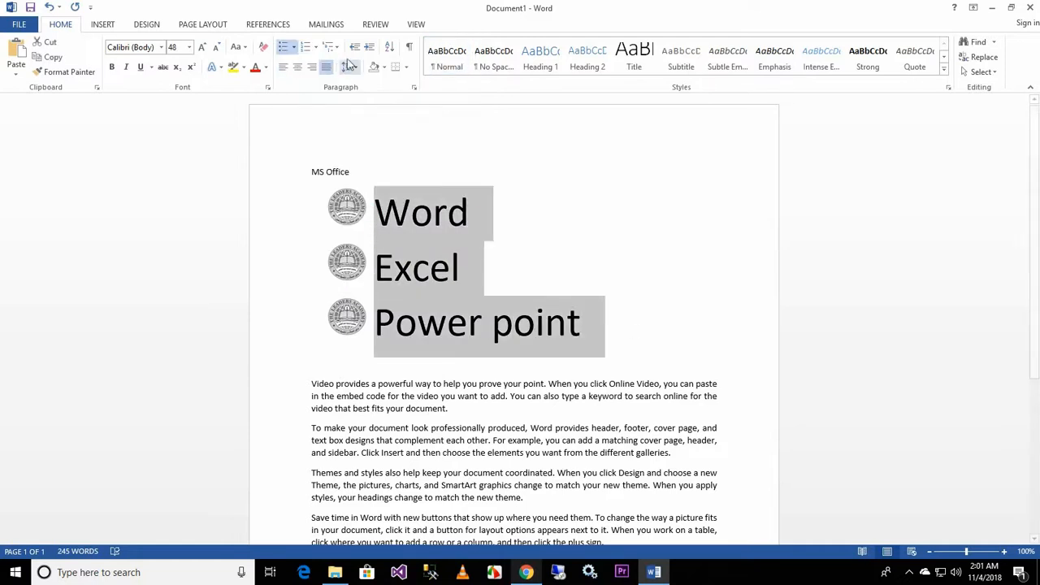
{"action": "left_click", "coordinate": [306, 48]}
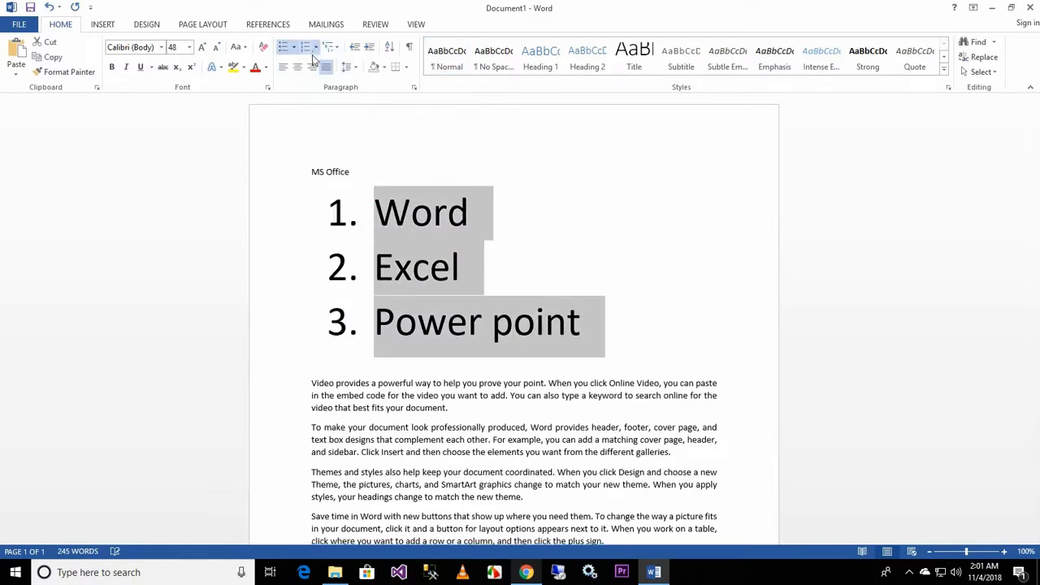
{"action": "left_click", "coordinate": [316, 47]}
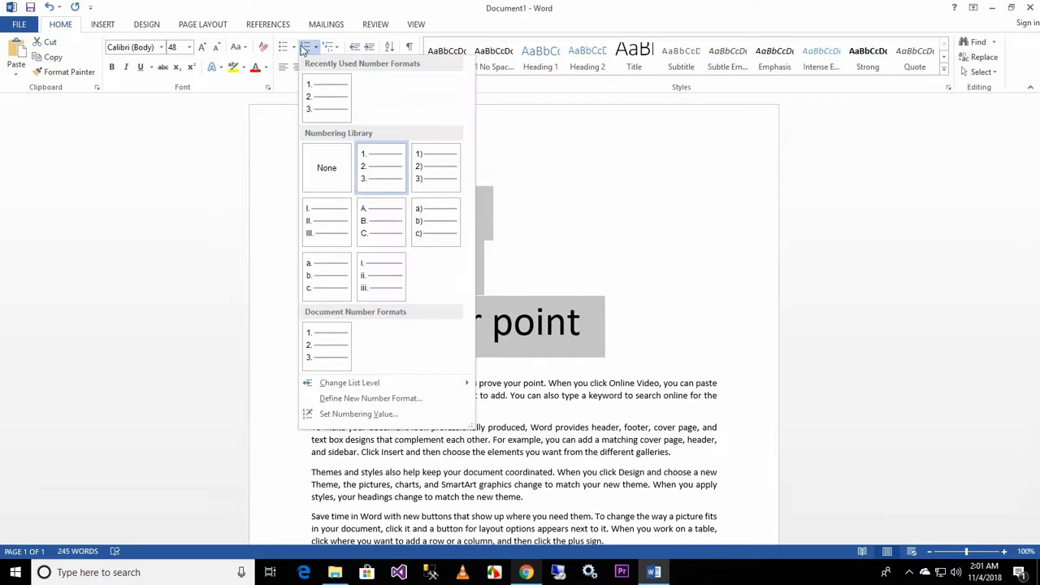
{"action": "left_click", "coordinate": [376, 269]}
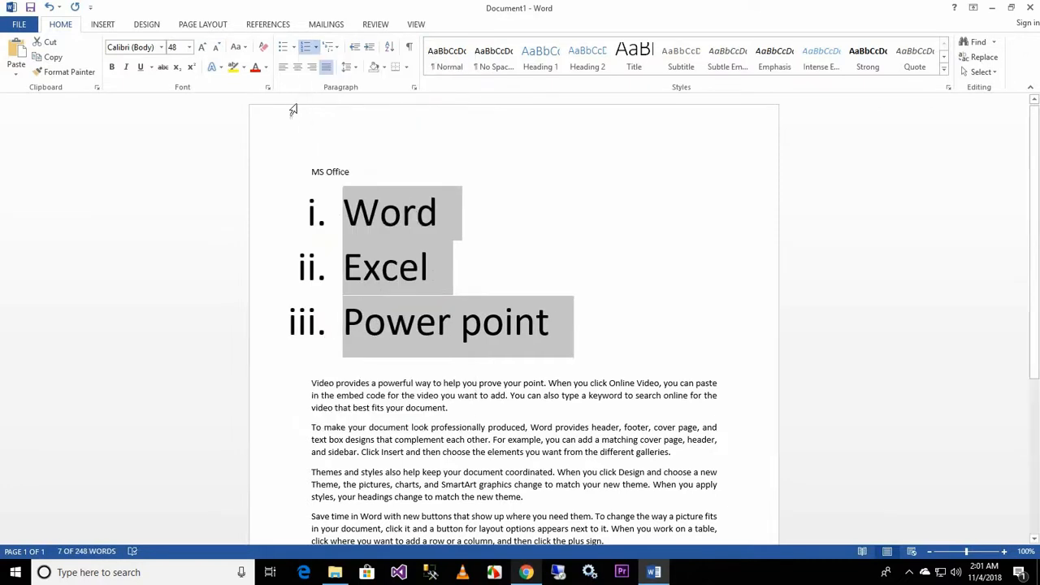
Reduce the font size of the three numbered lines to 24
{"action": "left_click", "coordinate": [218, 48]}
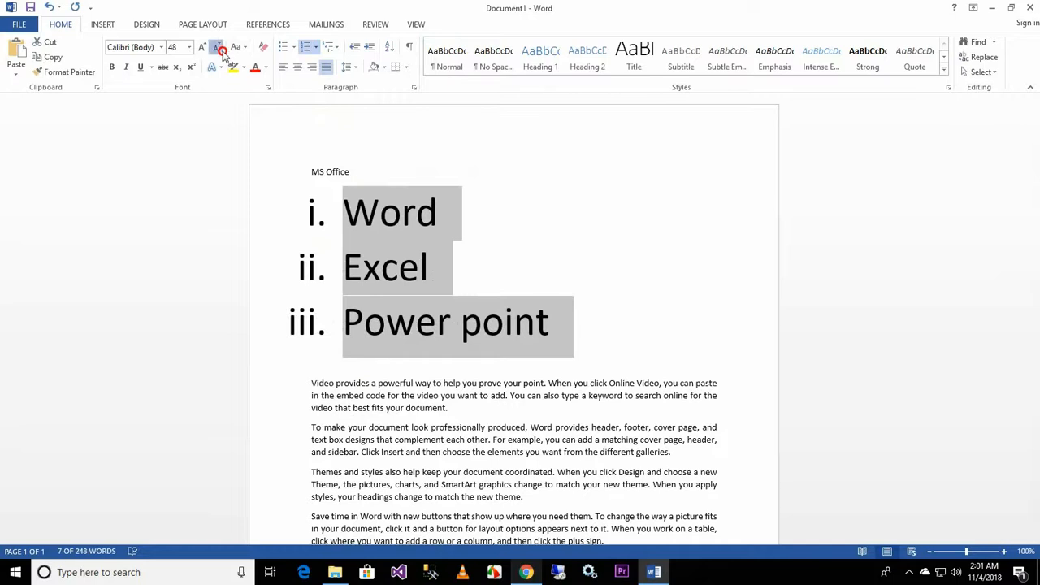
{"action": "left_click", "coordinate": [218, 48]}
{"action": "left_click", "coordinate": [219, 47]}
{"action": "left_click", "coordinate": [219, 47]}
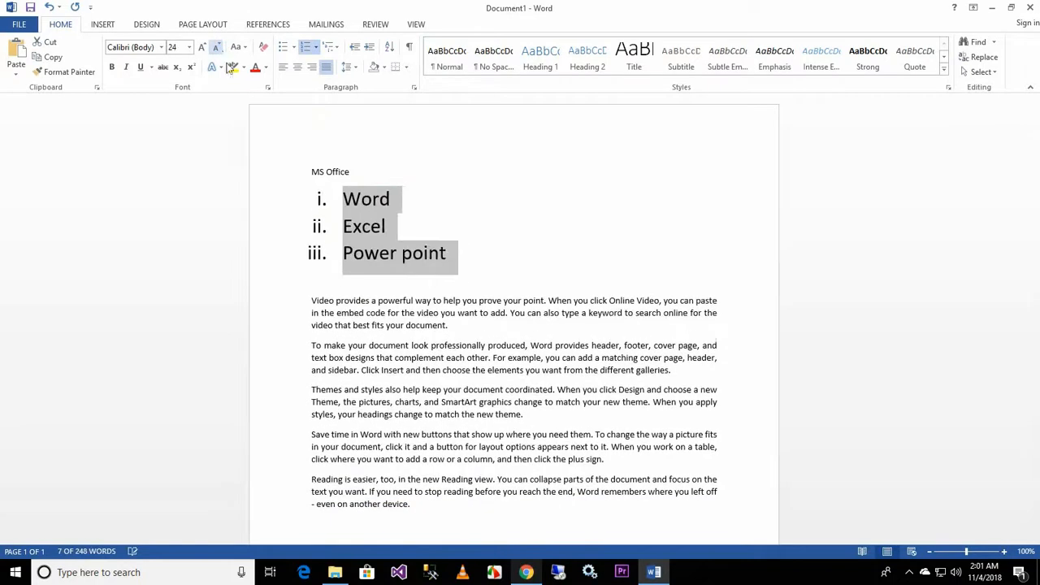
Insert a new list item "Paper" between Word and Excel
{"action": "left_click", "coordinate": [337, 48]}
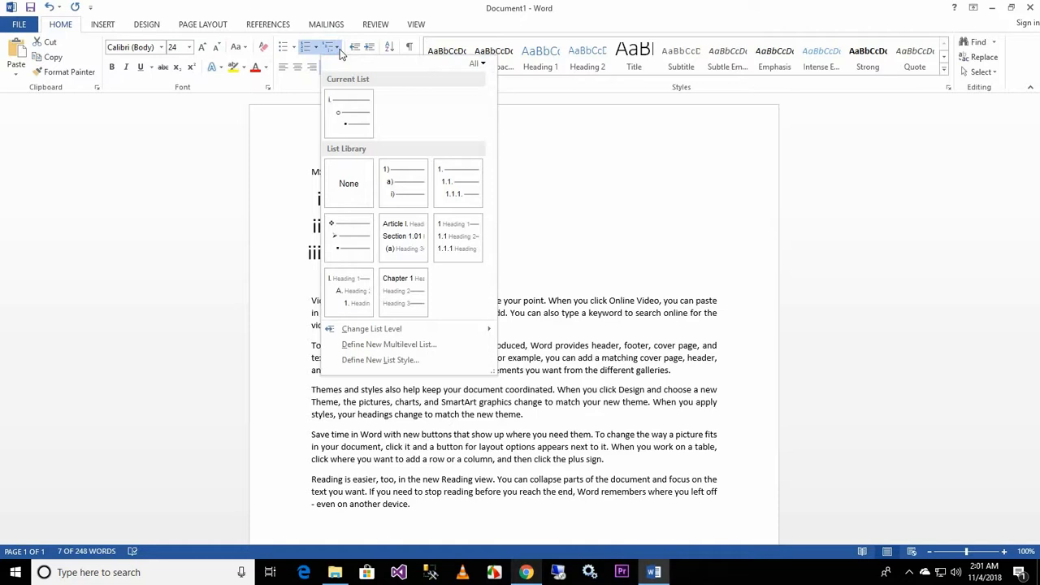
{"action": "left_click", "coordinate": [279, 199]}
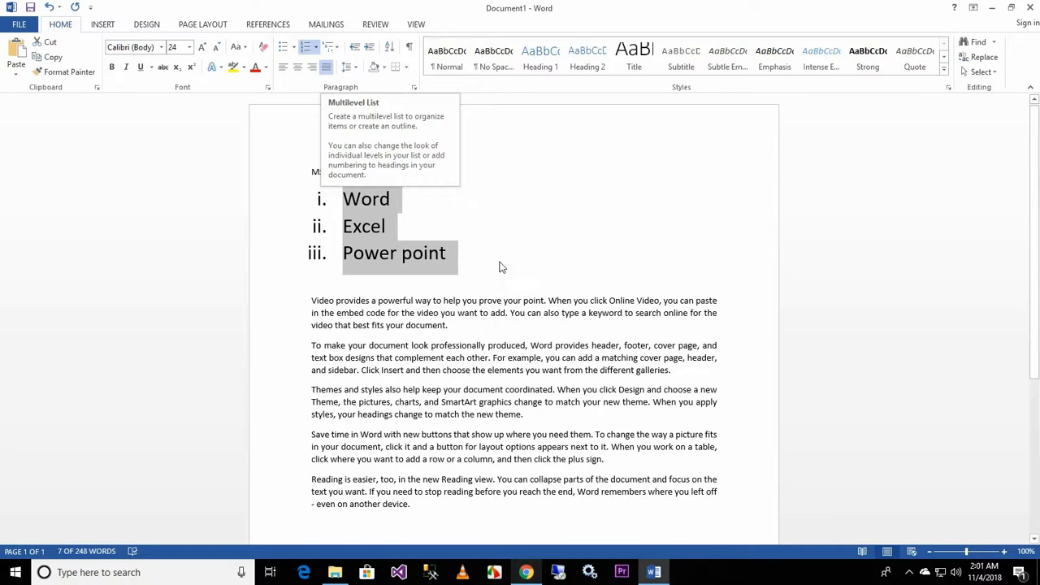
{"action": "left_click", "coordinate": [484, 227]}
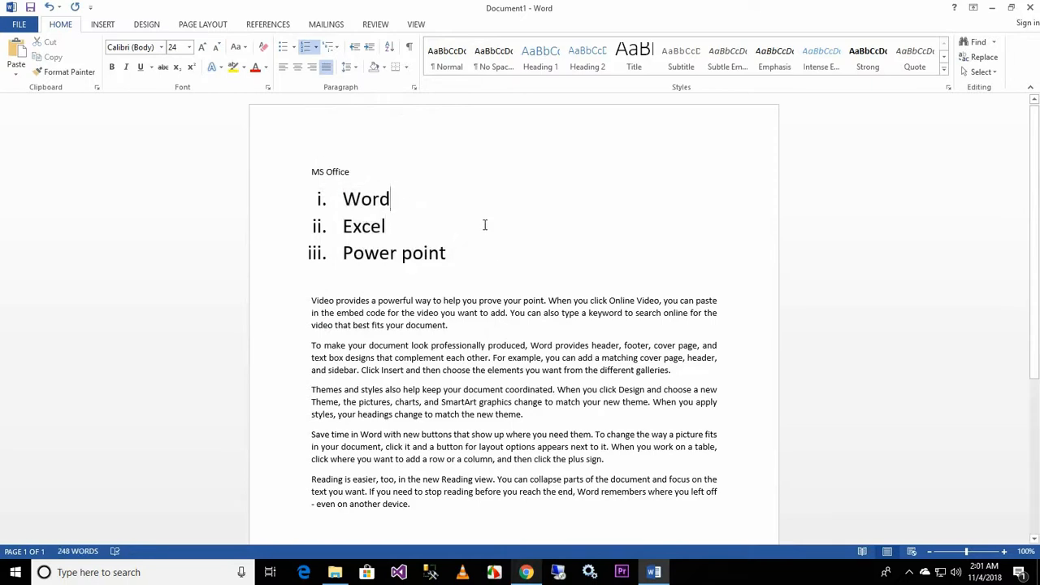
{"action": "key", "text": "Return"}
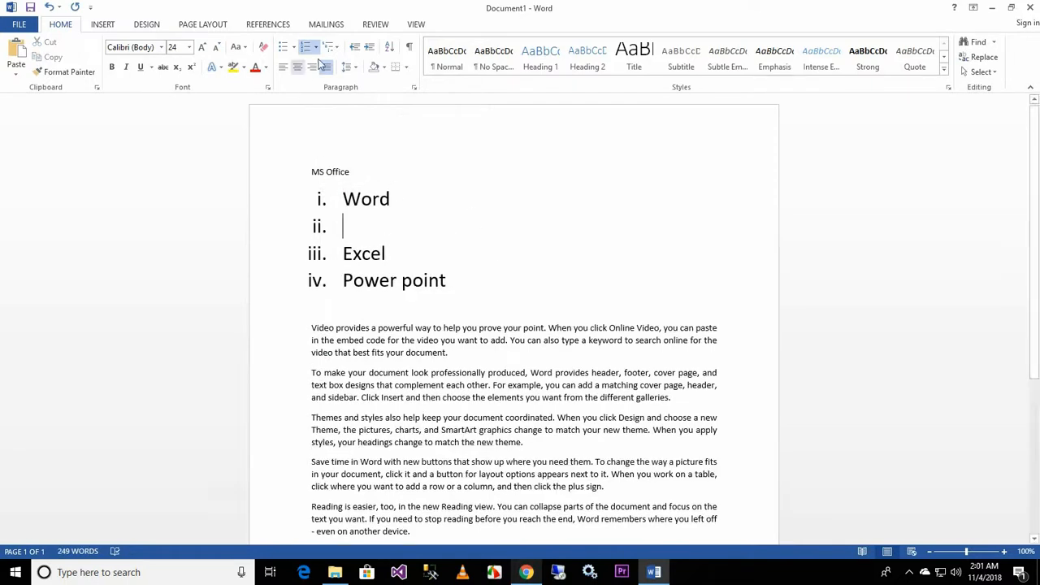
{"action": "left_click", "coordinate": [326, 44]}
{"action": "left_click", "coordinate": [535, 237]}
{"action": "left_click", "coordinate": [388, 212]}
{"action": "type", "text": "Paper"}
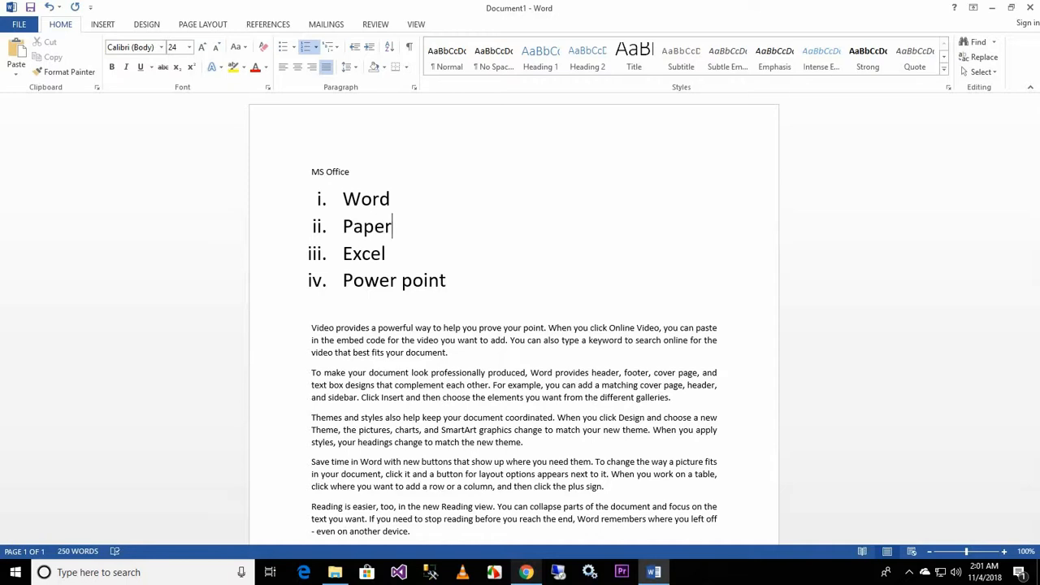
Apply the multilevel list style 1), a), i) to the Paper line only
{"action": "key", "text": "shift+Home"}
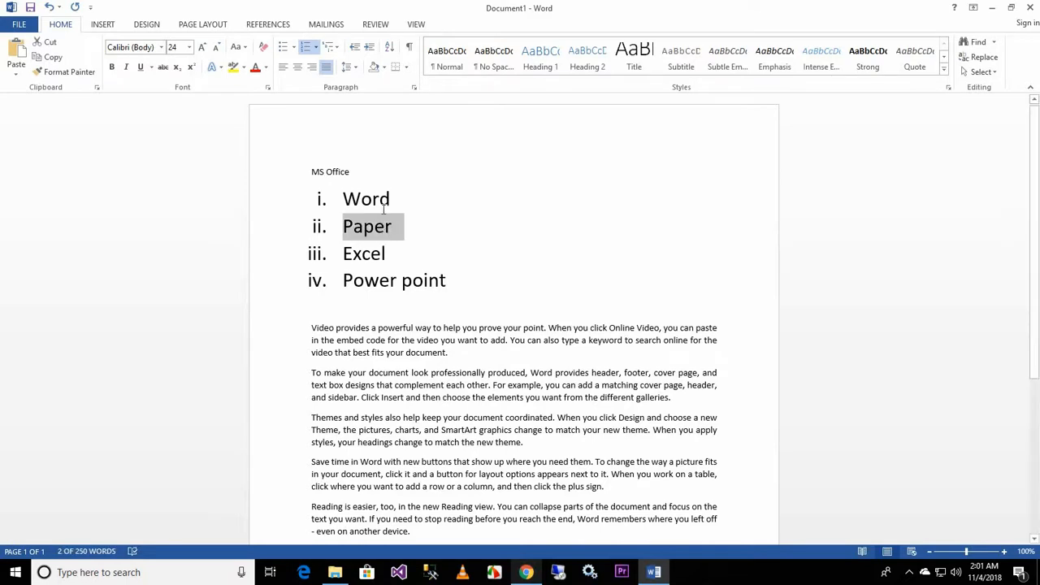
{"action": "left_click", "coordinate": [336, 47]}
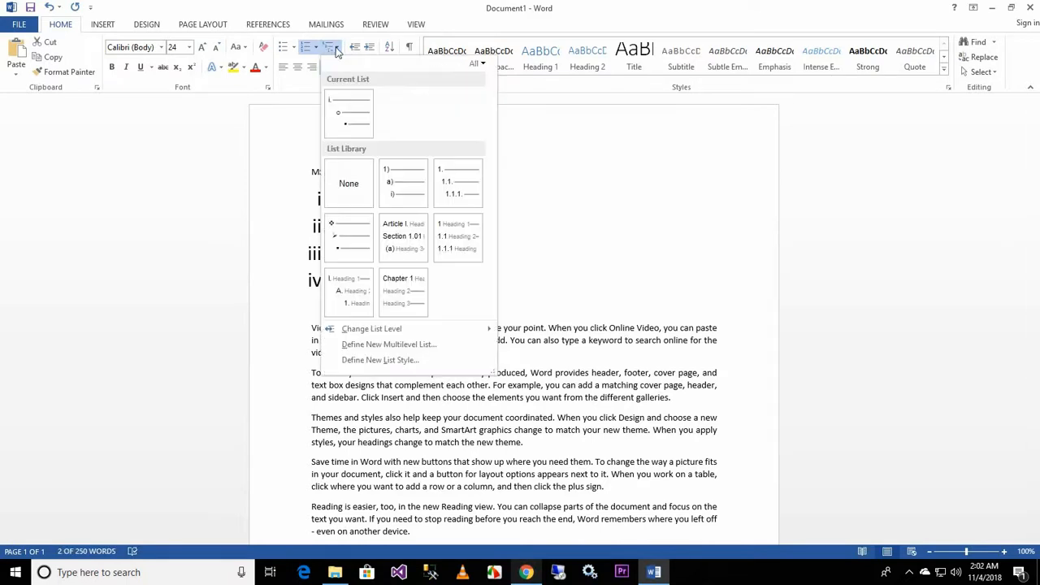
{"action": "left_click", "coordinate": [346, 108]}
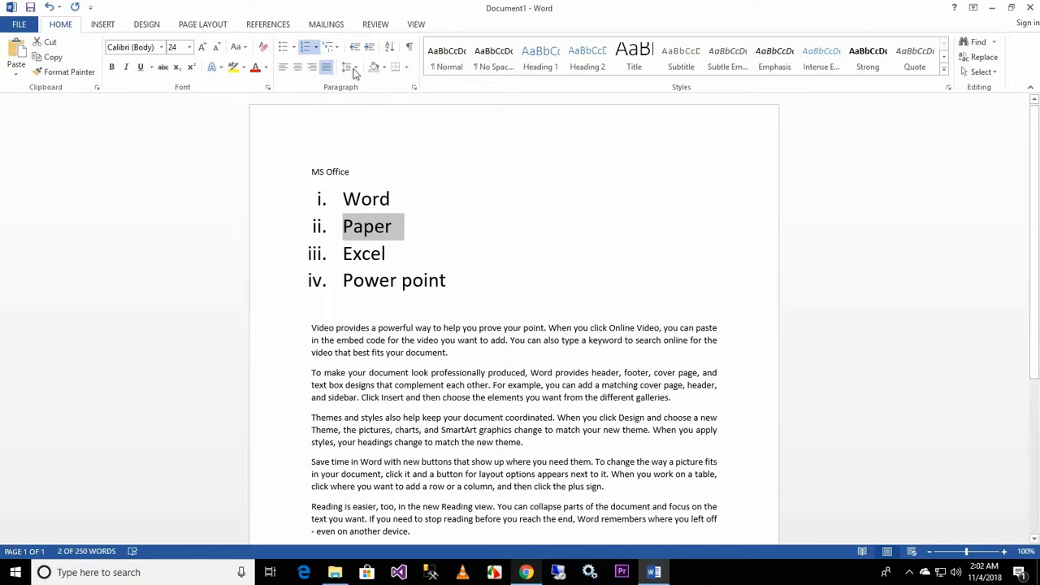
{"action": "left_click", "coordinate": [335, 48]}
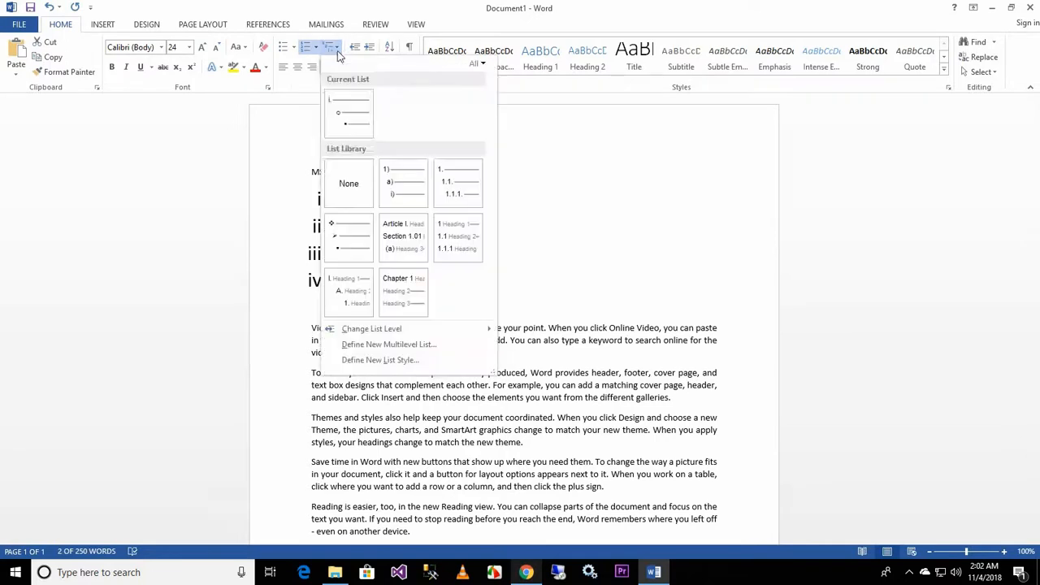
{"action": "left_click", "coordinate": [401, 188]}
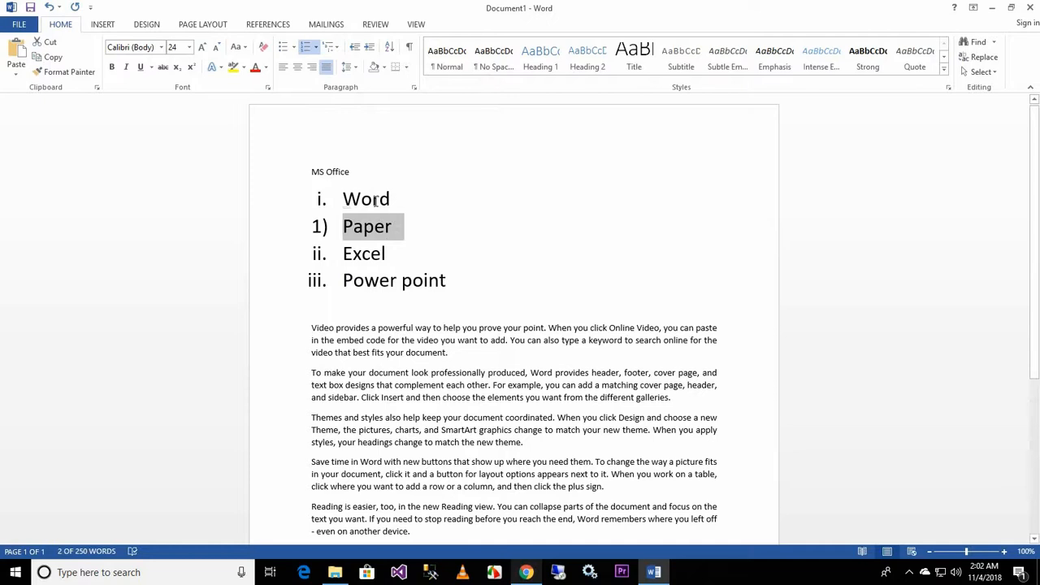
Undo the multilevel style on the Paper line and demote Paper to a sub-item under Word
{"action": "key", "text": "ctrl+z"}
{"action": "key", "text": "Left"}
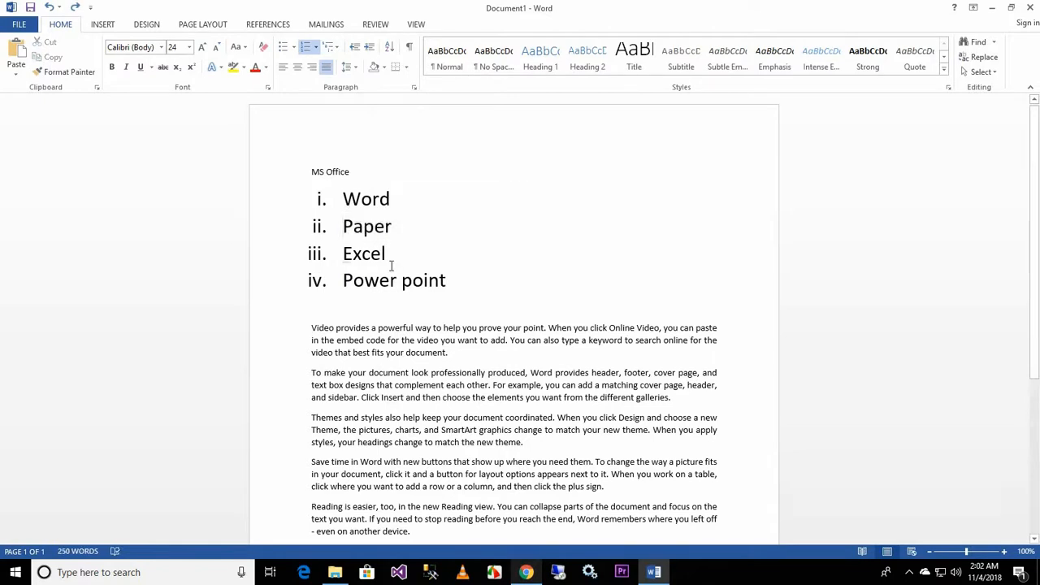
{"action": "key", "text": "Tab"}
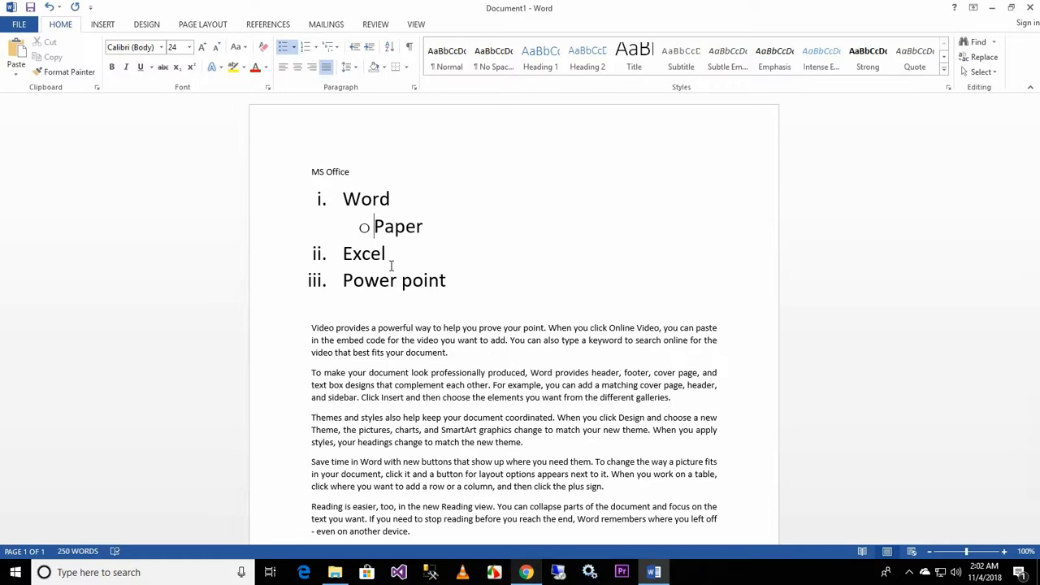
Apply the multilevel list style 1), a), i) to all four list lines from Word to Power point
{"action": "left_click_drag", "start_coordinate": [459, 281], "coordinate": [342, 194]}
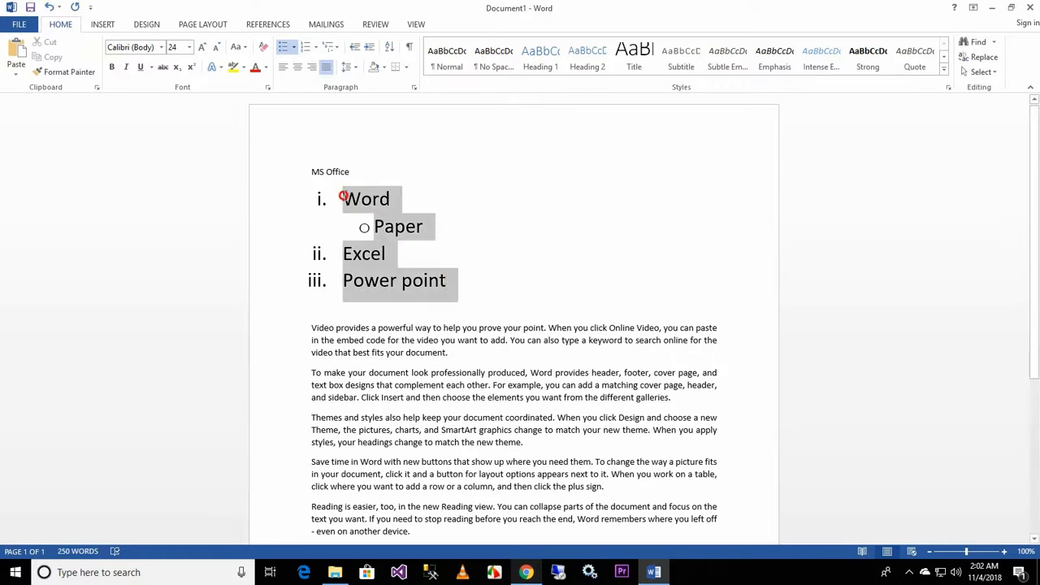
{"action": "left_click", "coordinate": [332, 47]}
{"action": "left_click", "coordinate": [388, 185]}
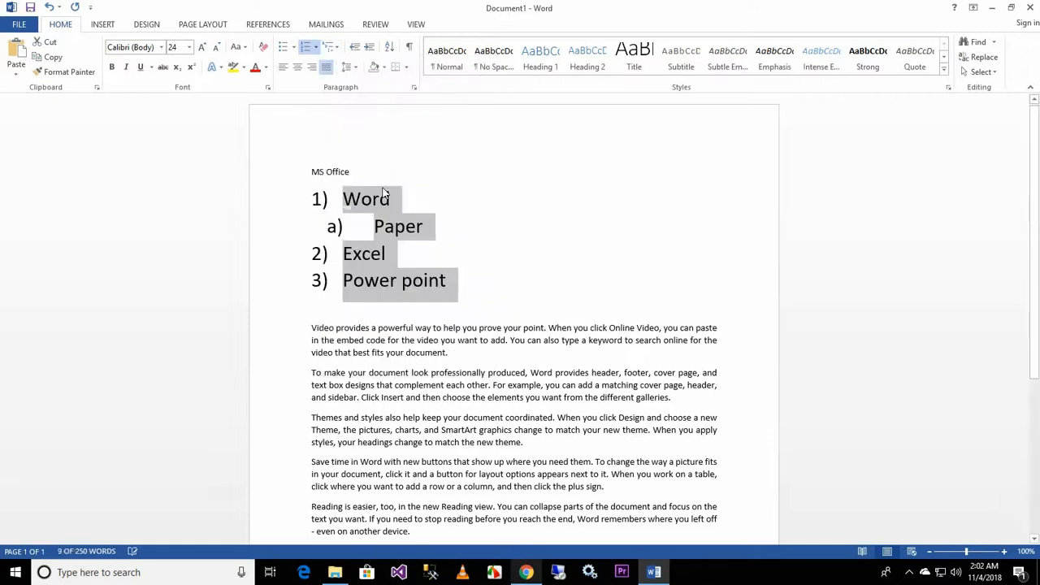
{"action": "left_click", "coordinate": [375, 228]}
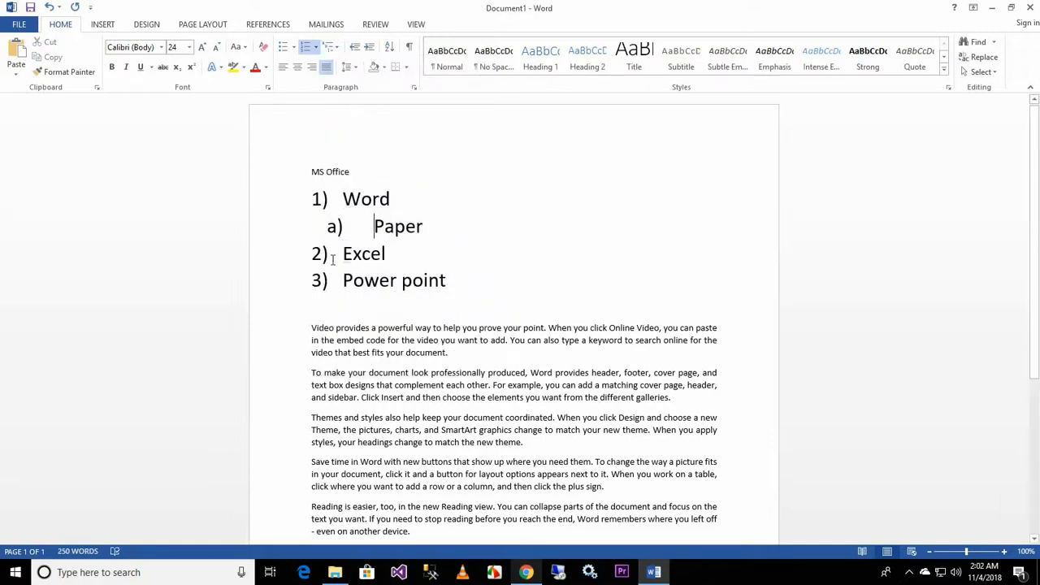
Insert a new item "formula" after Excel and demote it to the second list level
{"action": "left_click", "coordinate": [415, 252]}
{"action": "key", "text": "Return"}
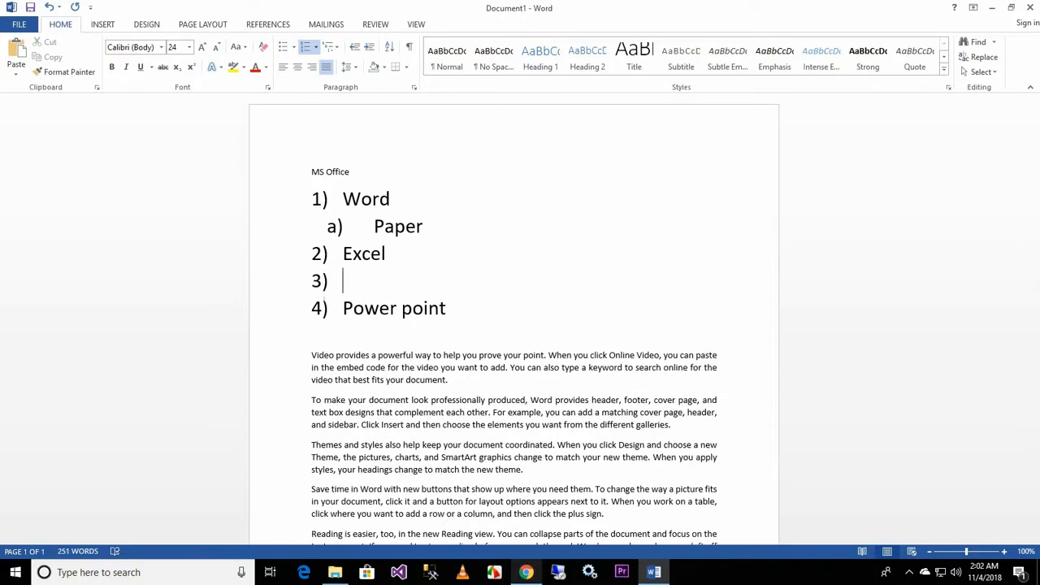
{"action": "type", "text": "formula"}
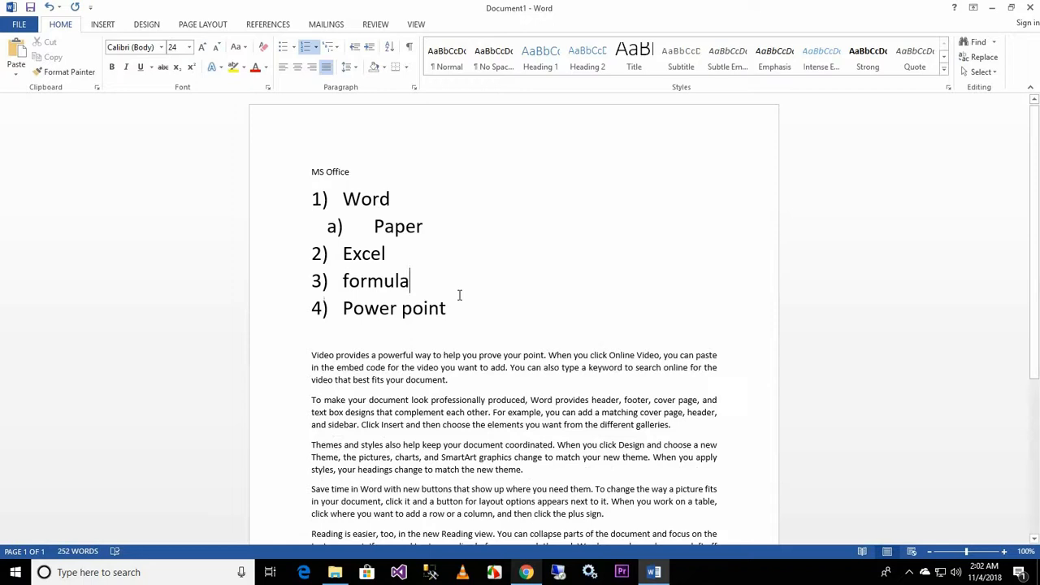
{"action": "left_click_drag", "start_coordinate": [451, 316], "coordinate": [374, 227]}
{"action": "left_click", "coordinate": [344, 284]}
{"action": "key", "text": "Tab"}
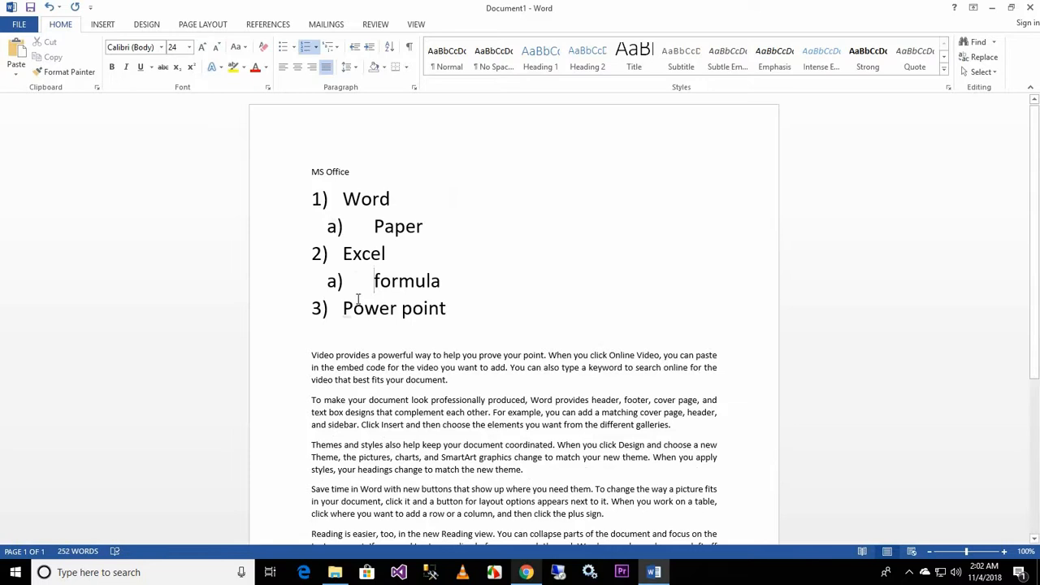
Change the list to the multilevel heading style with Article I. and Section 1.01 numbering
{"action": "left_click", "coordinate": [330, 46]}
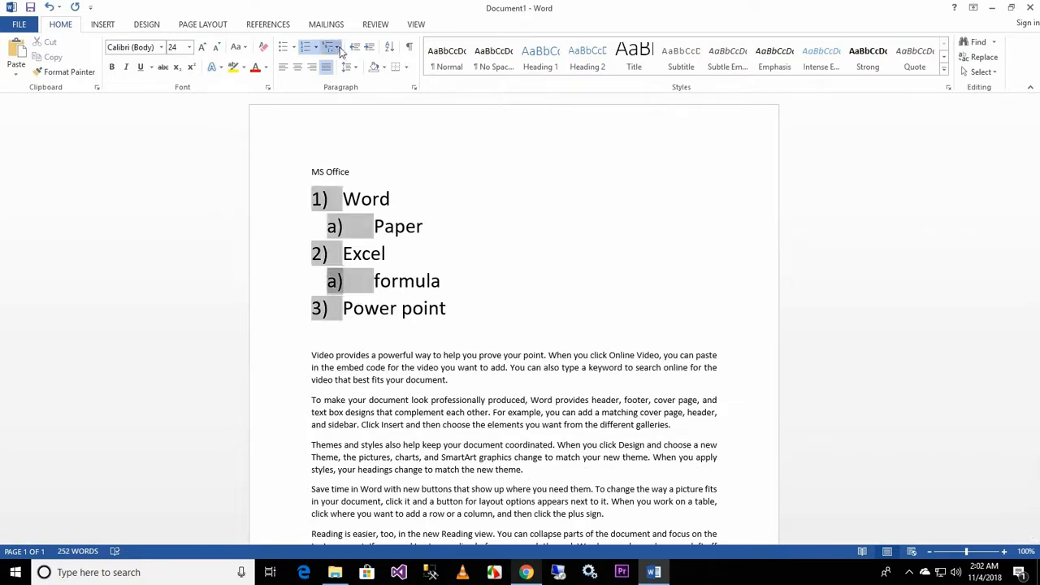
{"action": "mouse_move", "coordinate": [360, 242]}
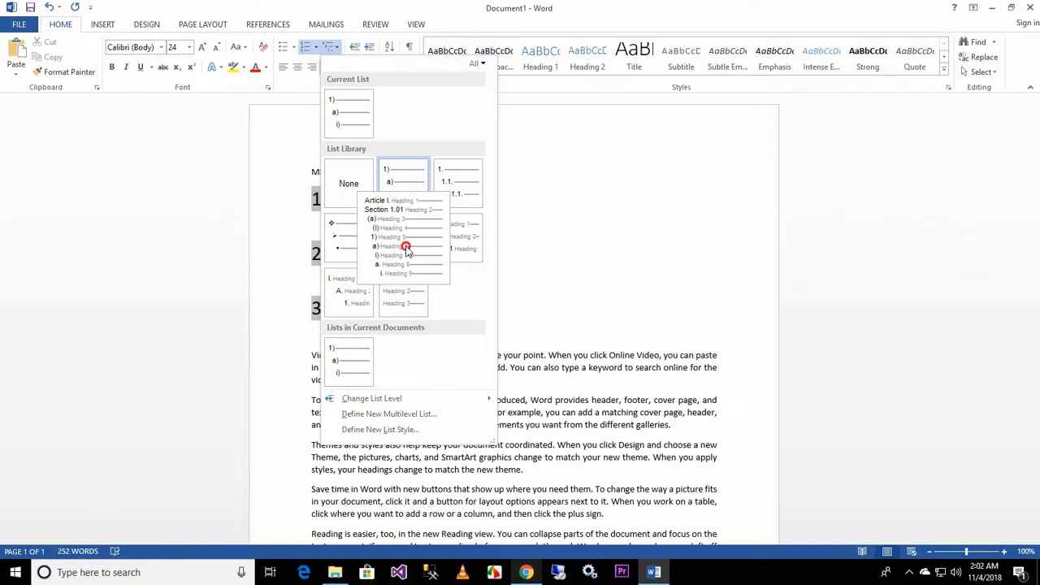
{"action": "left_click", "coordinate": [402, 247]}
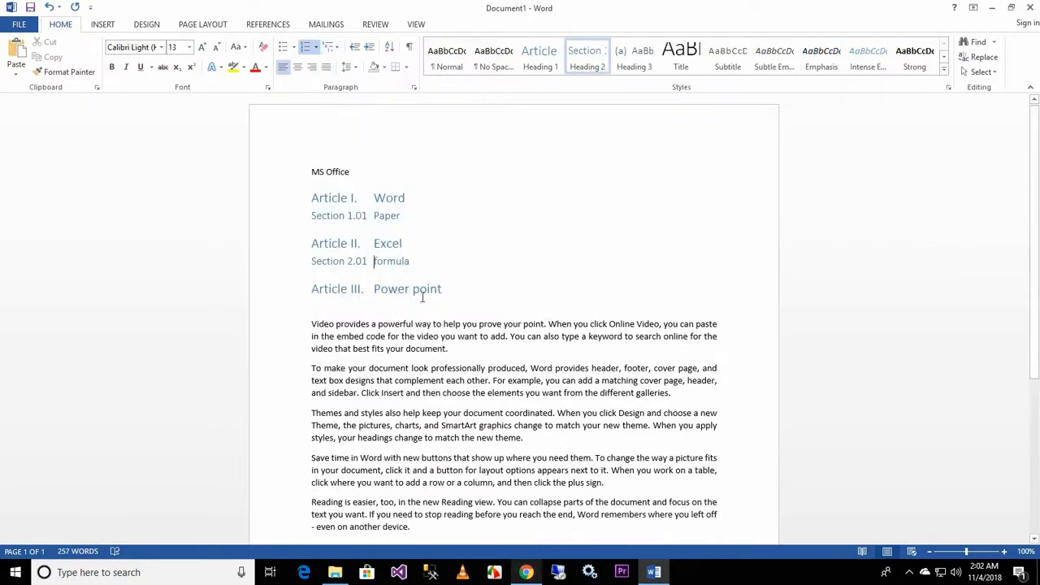
Change the whole list from Word to Power point to the multilevel bullet style with diamond and arrow symbols
{"action": "left_click_drag", "start_coordinate": [447, 281], "coordinate": [320, 194]}
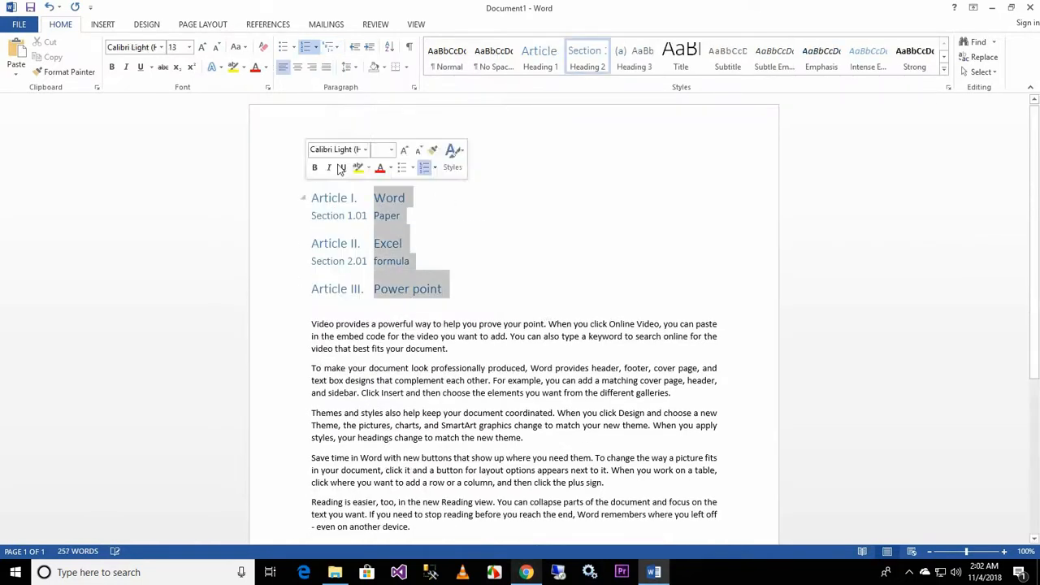
{"action": "left_click", "coordinate": [339, 49]}
{"action": "left_click", "coordinate": [346, 229]}
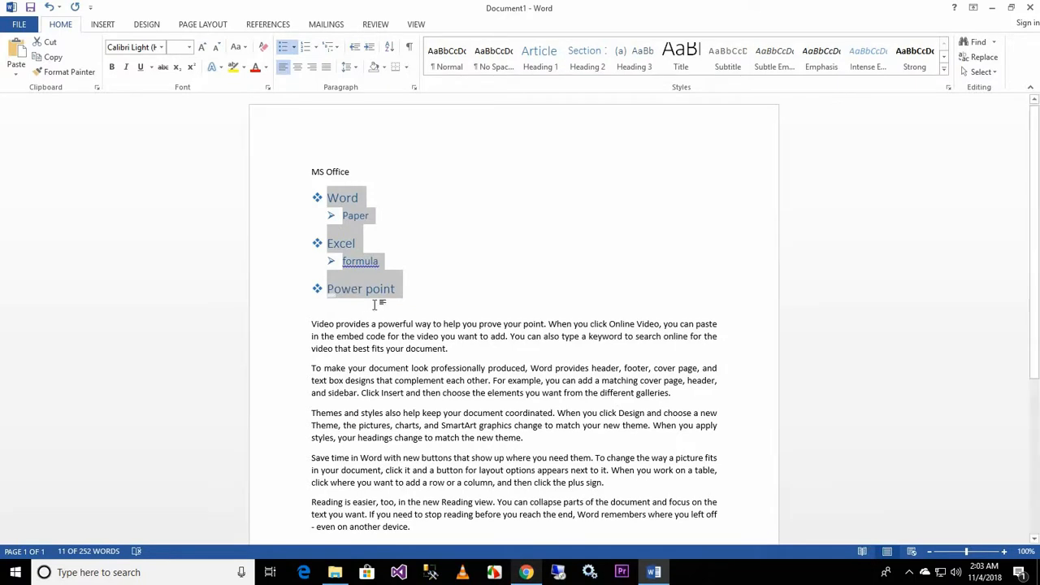
{"action": "left_click", "coordinate": [436, 302]}
Copy the final "Reading is easier" paragraph and paste it four times below the end of the text
{"action": "scroll", "coordinate": [414, 371], "scroll_direction": "down", "scroll_amount": 1}
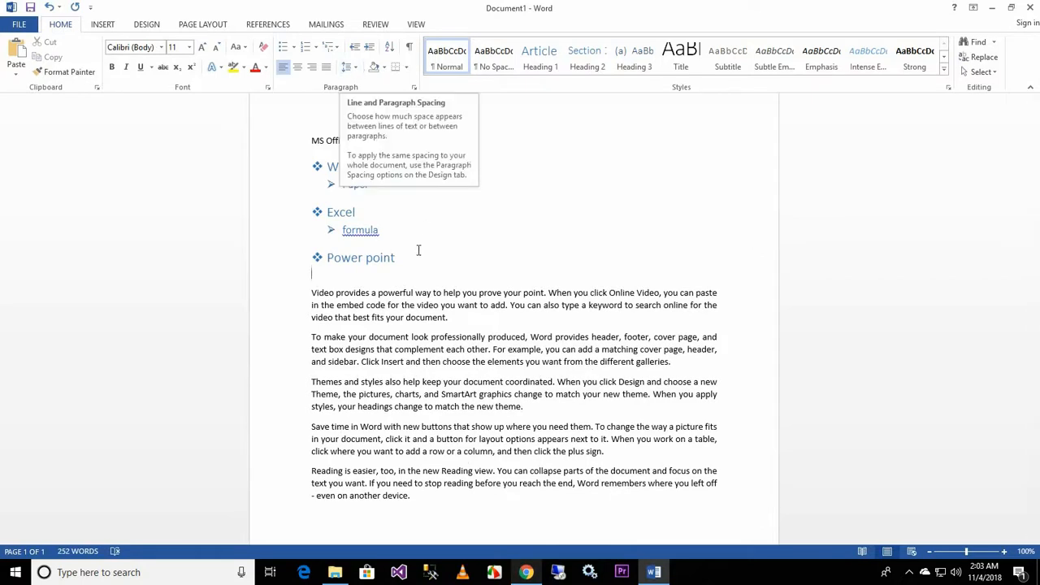
{"action": "scroll", "coordinate": [381, 303], "scroll_direction": "up", "scroll_amount": 1}
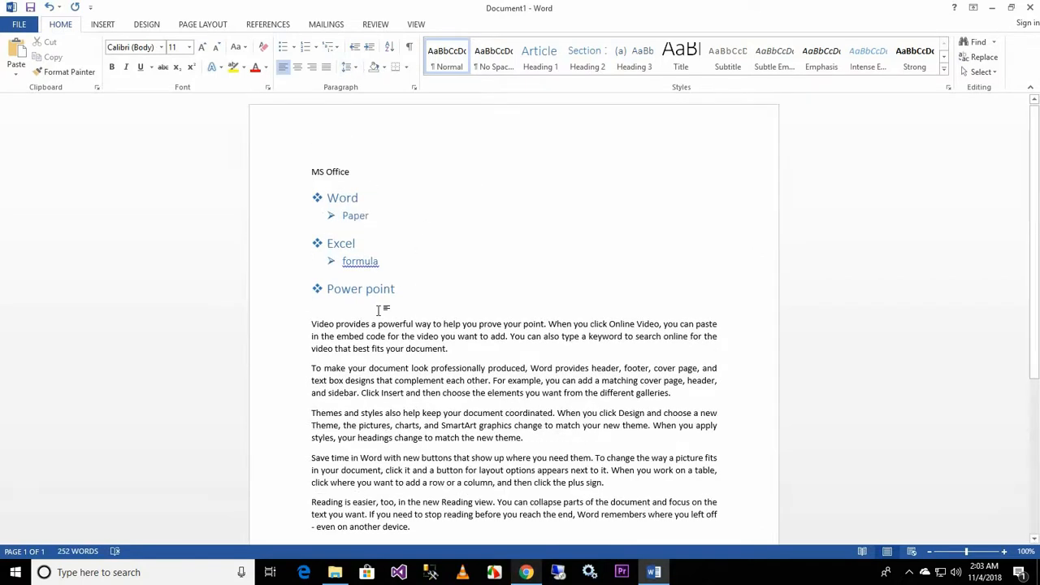
{"action": "left_click", "coordinate": [378, 309]}
{"action": "scroll", "coordinate": [378, 305], "scroll_direction": "down", "scroll_amount": 5}
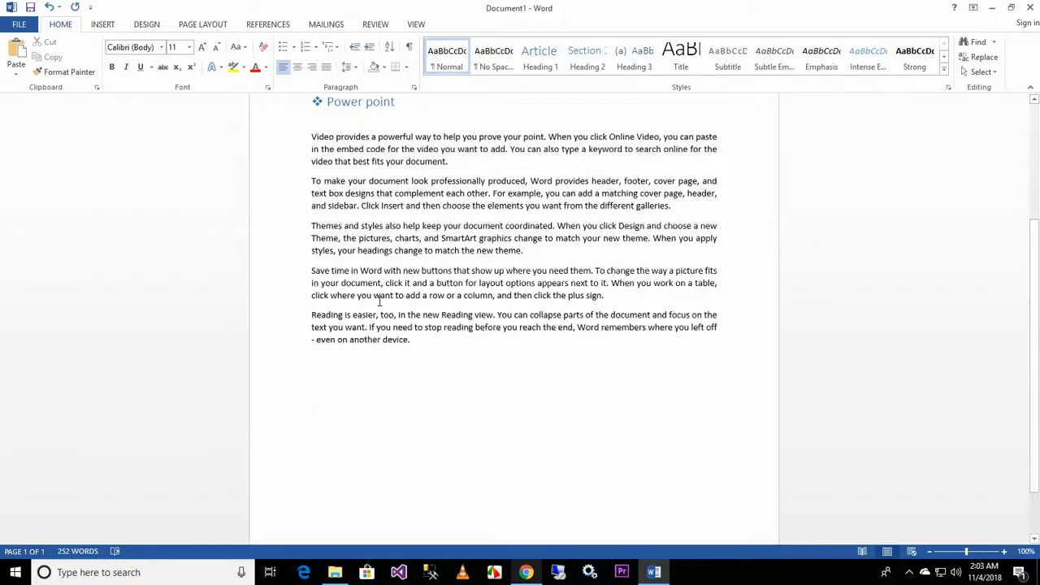
{"action": "scroll", "coordinate": [378, 303], "scroll_direction": "down", "scroll_amount": 2}
{"action": "left_click_drag", "start_coordinate": [420, 279], "coordinate": [325, 246]}
{"action": "key", "text": "ctrl+j"}
{"action": "key", "text": "ctrl+c"}
{"action": "left_click", "coordinate": [399, 312]}
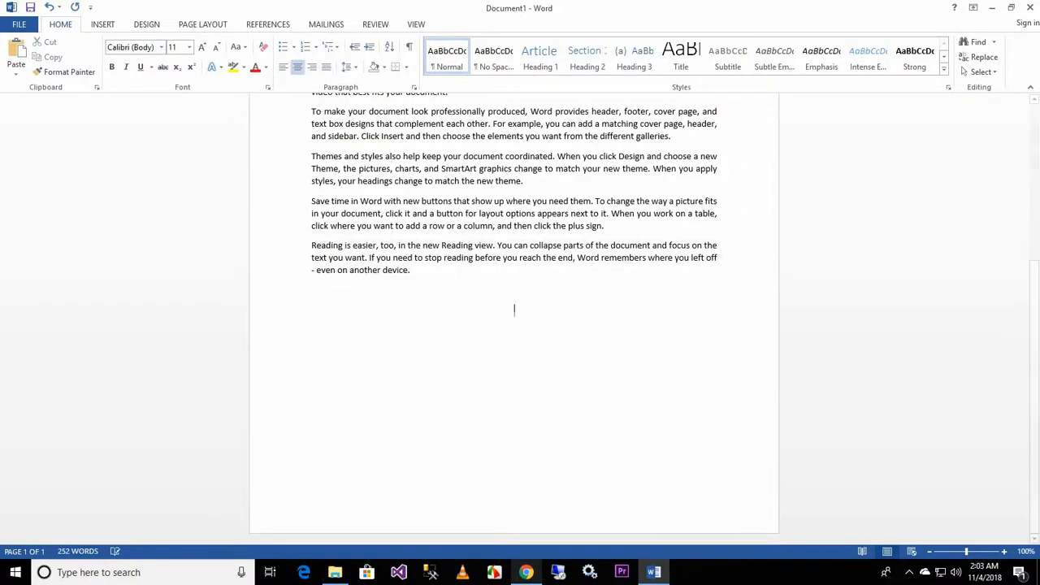
{"action": "key", "text": "ctrl+v"}
{"action": "key", "text": "ctrl+v"}
{"action": "key", "text": "ctrl+v"}
{"action": "key", "text": "ctrl+v"}
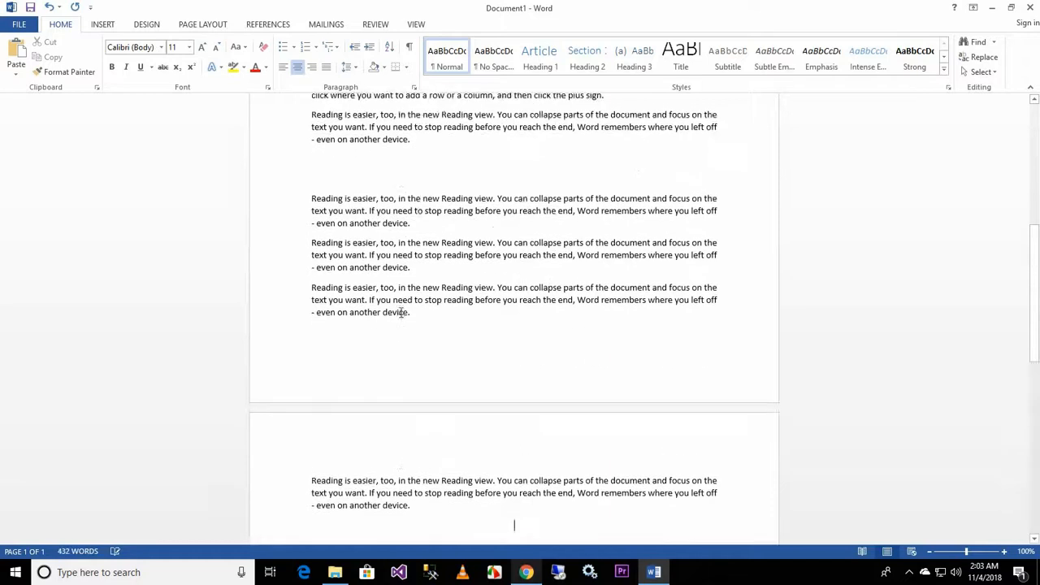
Remove the blank space between the original "Reading is easier" paragraph and its pasted copies
{"action": "left_click", "coordinate": [369, 170]}
{"action": "key", "text": "BackSpace"}
{"action": "key", "text": "ctrl+l"}
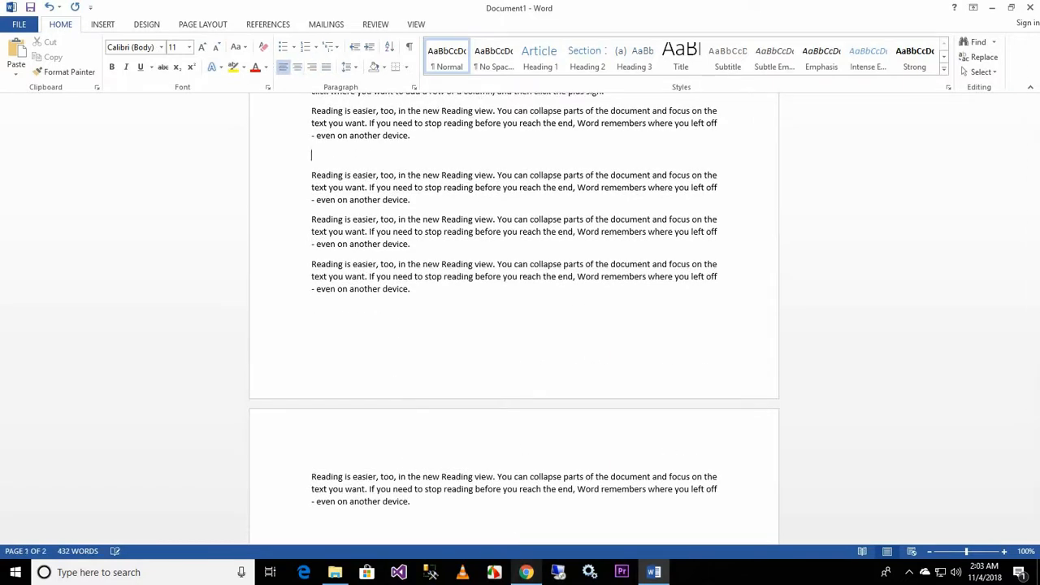
{"action": "key", "text": "BackSpace"}
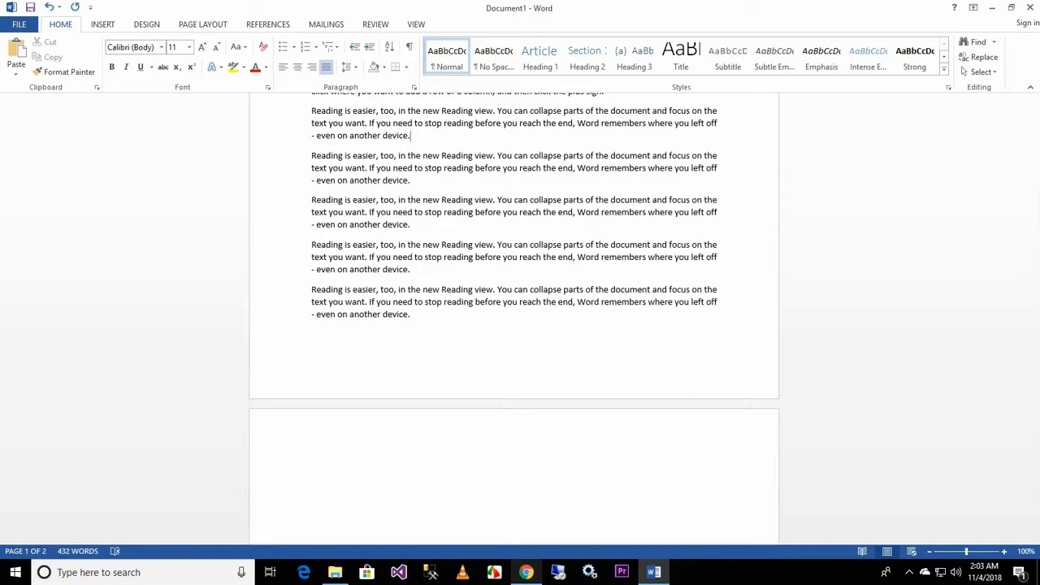
Paste one more copy after the last paragraph and delete all but its first line on page 2
{"action": "left_click", "coordinate": [407, 326]}
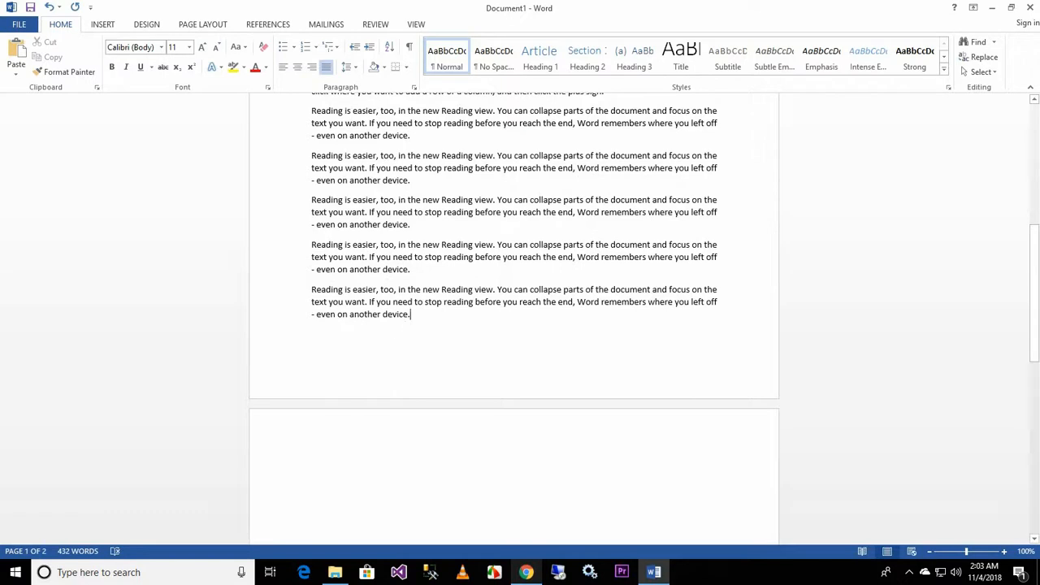
{"action": "key", "text": "ctrl+v"}
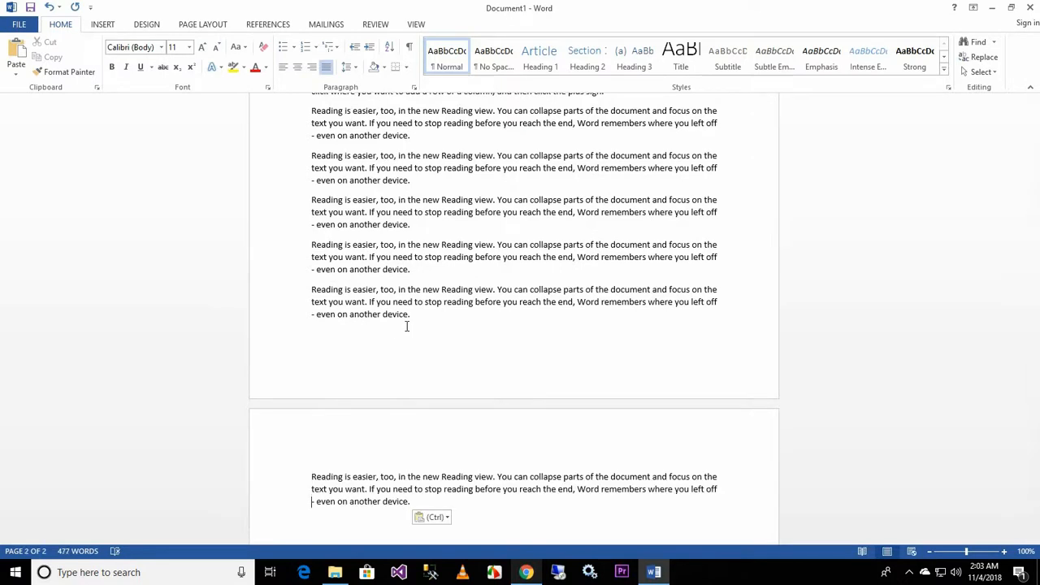
{"action": "key", "text": "shift+Up"}
{"action": "key", "text": "shift+Up"}
{"action": "key", "text": "BackSpace"}
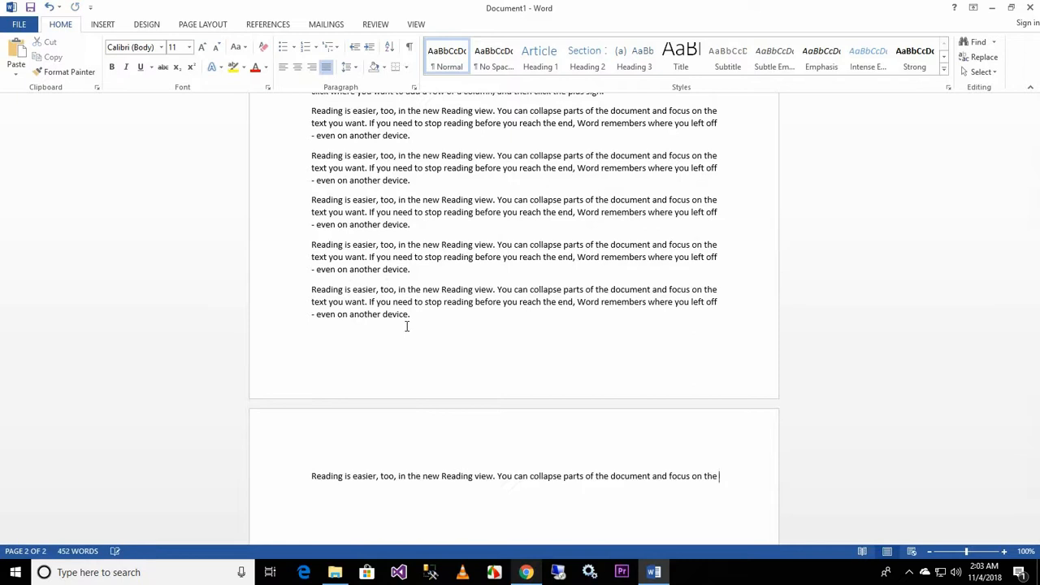
Highlight the first line and the second line of the "Video provides" paragraph one after the other to examine the line spacing
{"action": "scroll", "coordinate": [439, 345], "scroll_direction": "down", "scroll_amount": 1}
{"action": "scroll", "coordinate": [439, 345], "scroll_direction": "down", "scroll_amount": 1}
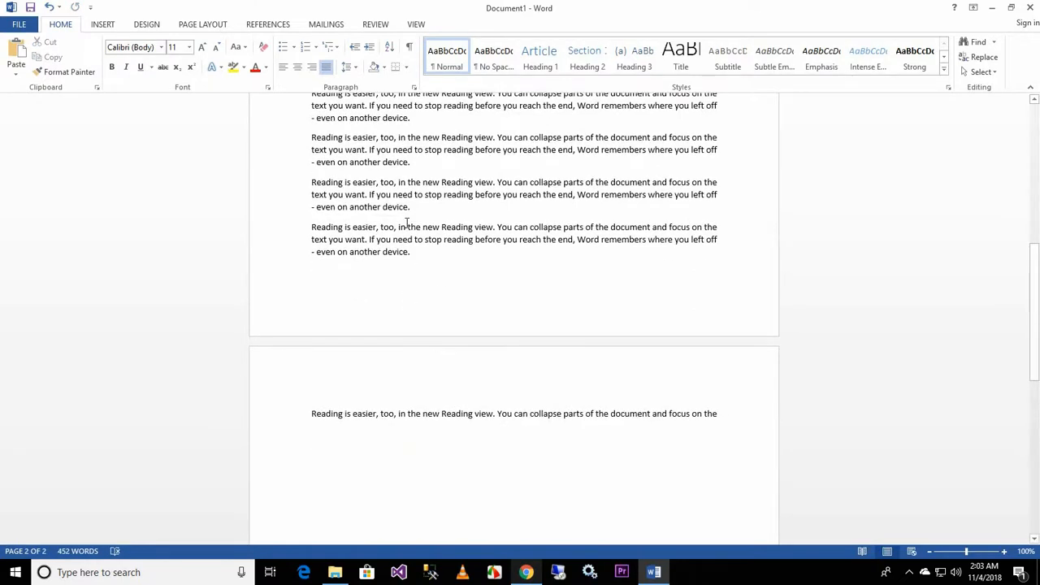
{"action": "scroll", "coordinate": [403, 217], "scroll_direction": "up", "scroll_amount": 10}
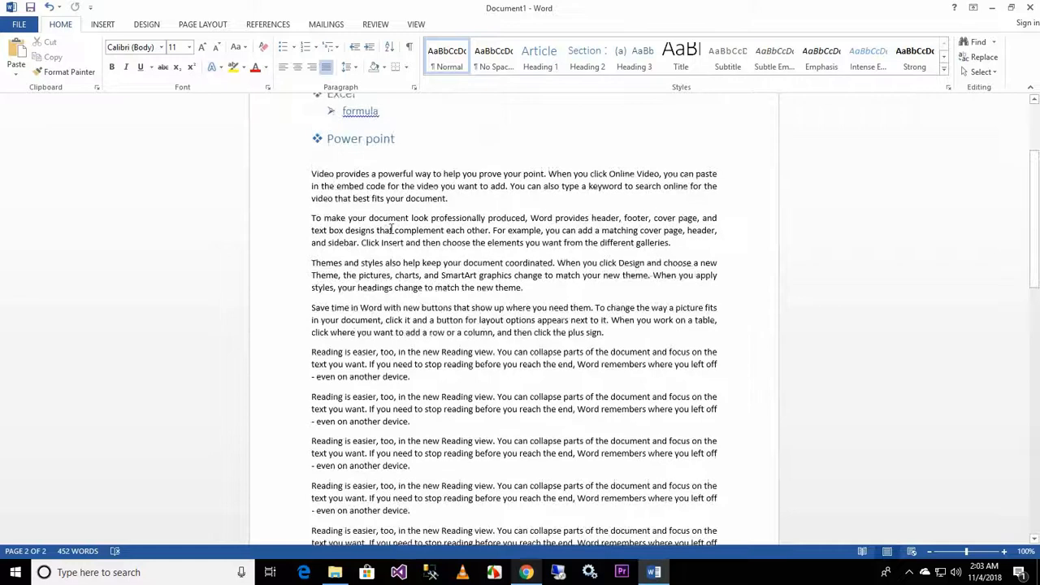
{"action": "scroll", "coordinate": [393, 228], "scroll_direction": "up", "scroll_amount": 1}
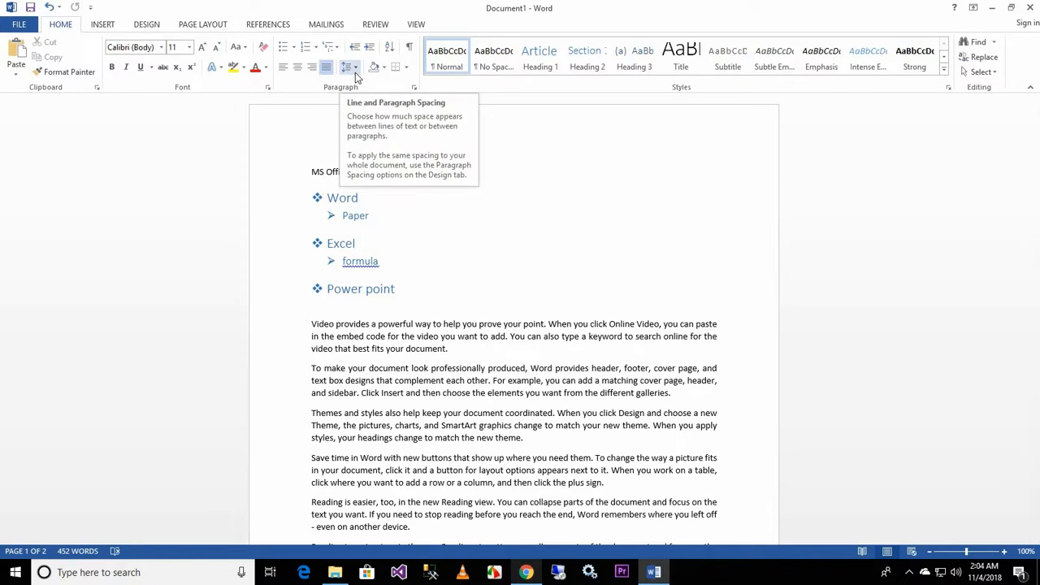
{"action": "left_click", "coordinate": [400, 309]}
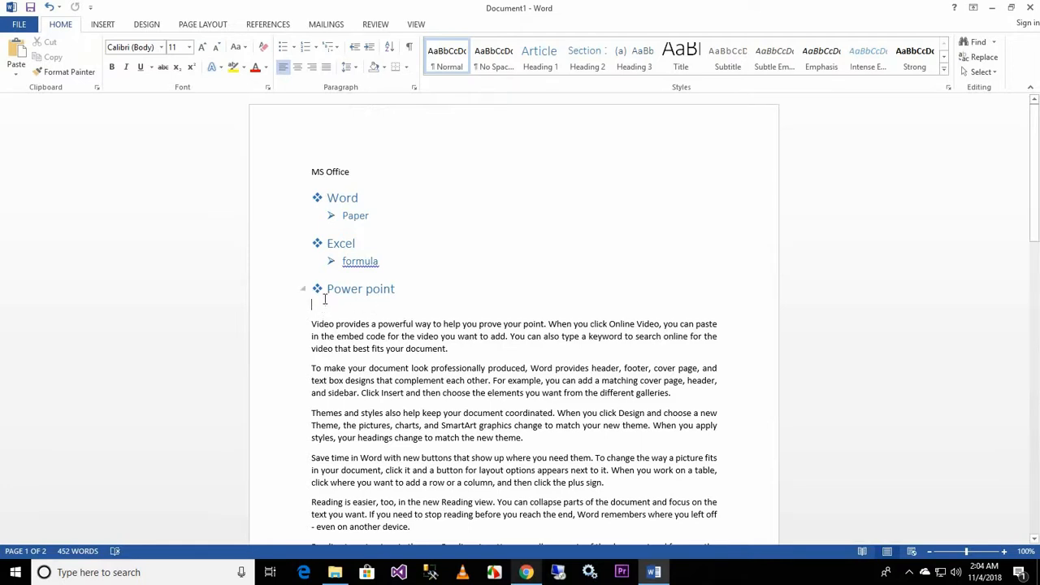
{"action": "left_click", "coordinate": [365, 299]}
{"action": "left_click_drag", "start_coordinate": [365, 299], "coordinate": [742, 315]}
{"action": "left_click", "coordinate": [736, 323]}
{"action": "key", "text": "shift+Home"}
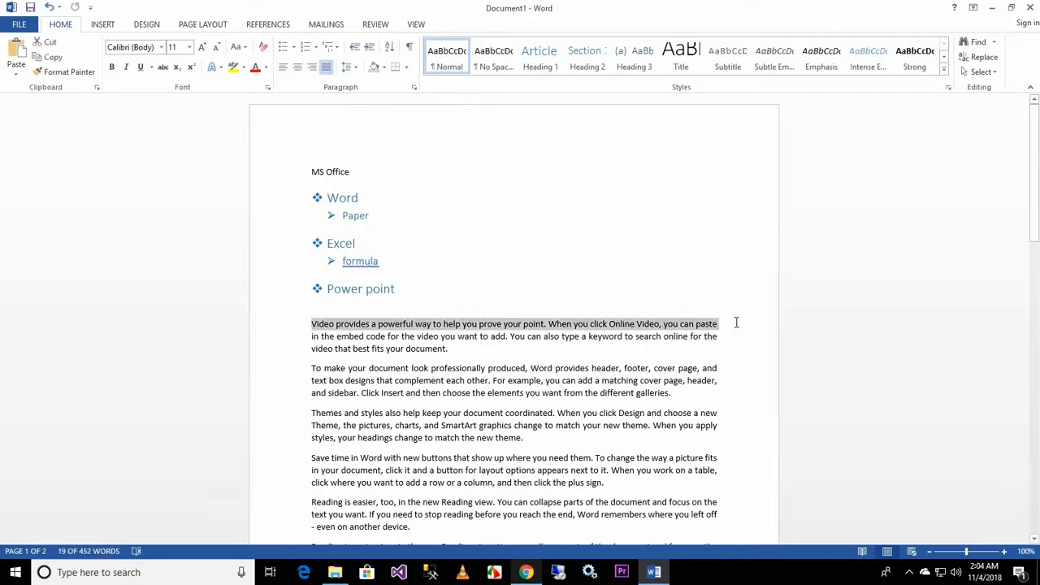
{"action": "key", "text": "Down"}
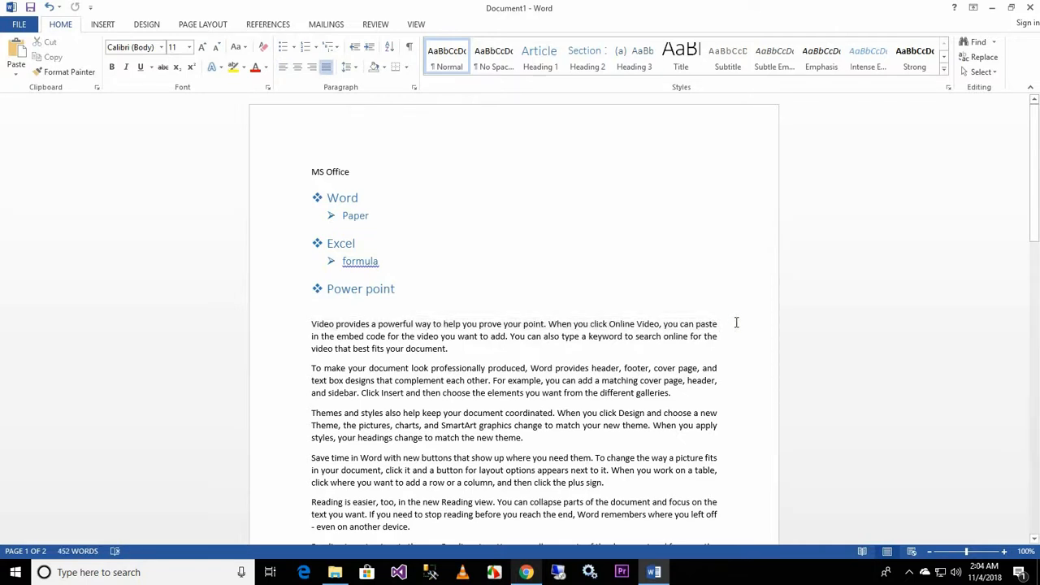
{"action": "key", "text": "shift+Home"}
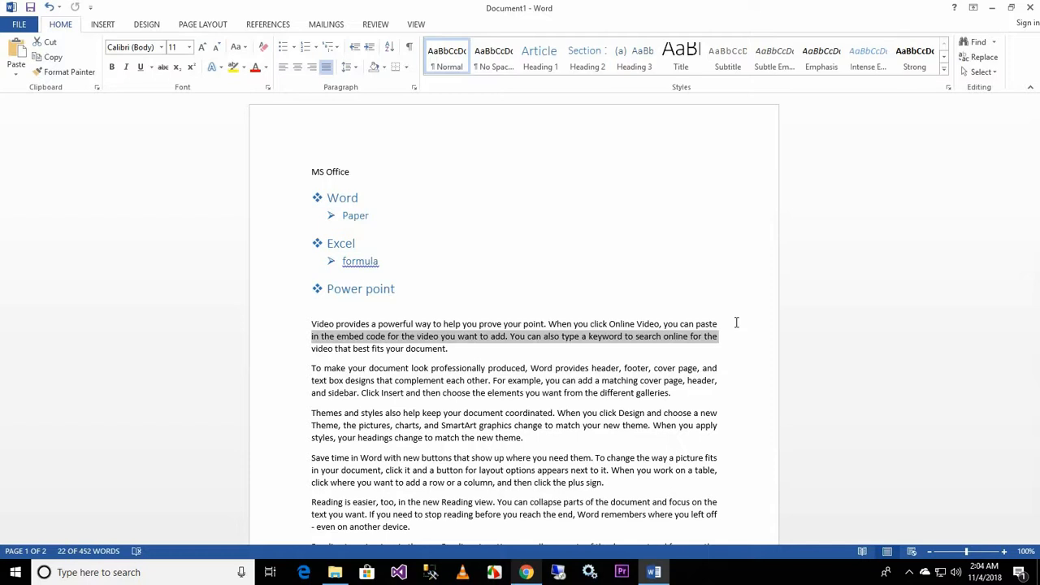
{"action": "key", "text": "Up"}
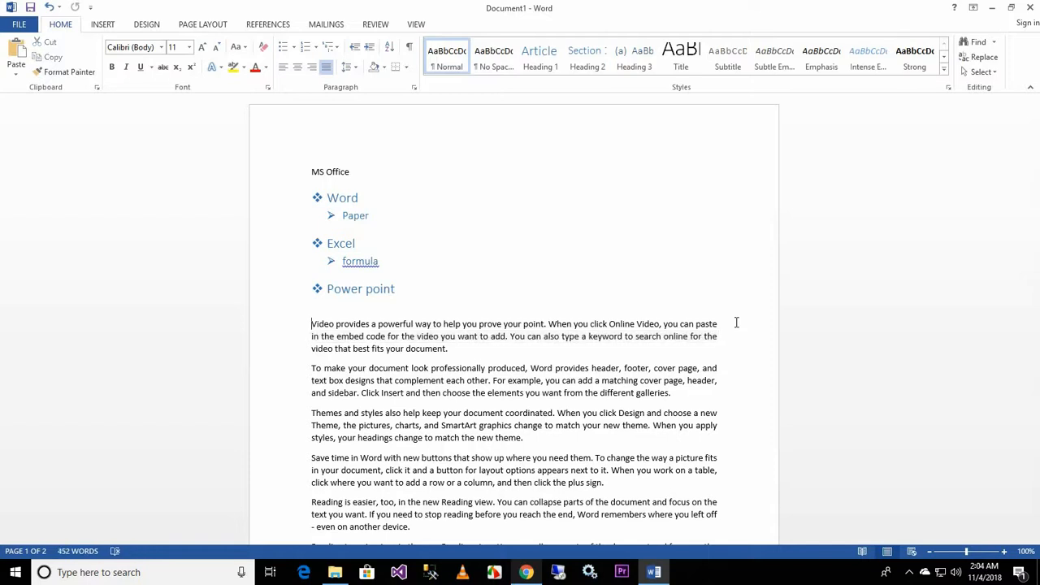
Select the first two body paragraphs line by line to examine the paragraph spacing, and clear the selection
{"action": "key", "text": "shift+Down"}
{"action": "key", "text": "shift+Down"}
{"action": "key", "text": "shift+Down"}
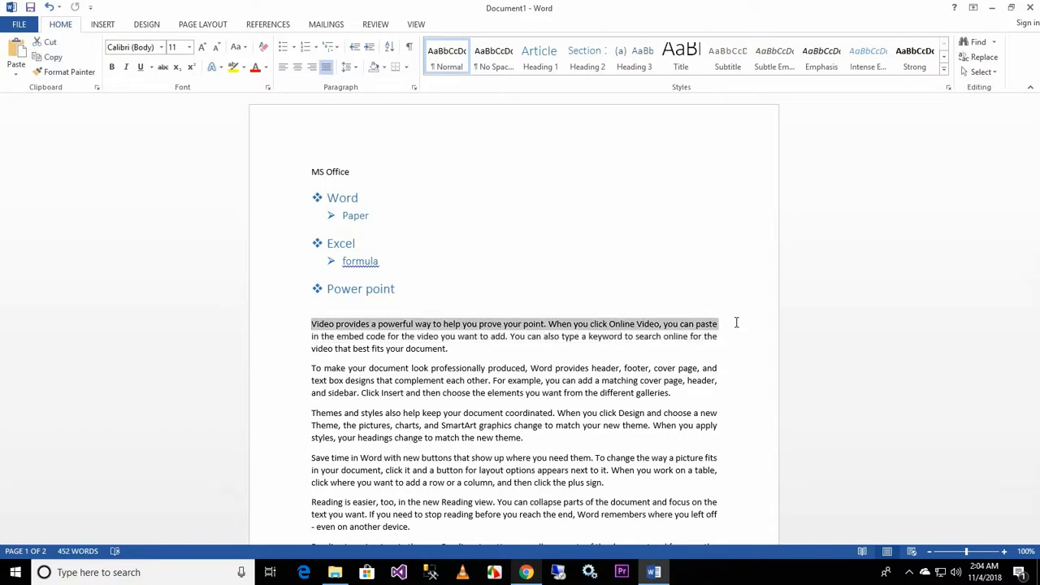
{"action": "key", "text": "shift+Down"}
{"action": "key", "text": "shift+Down"}
{"action": "key", "text": "shift+Down"}
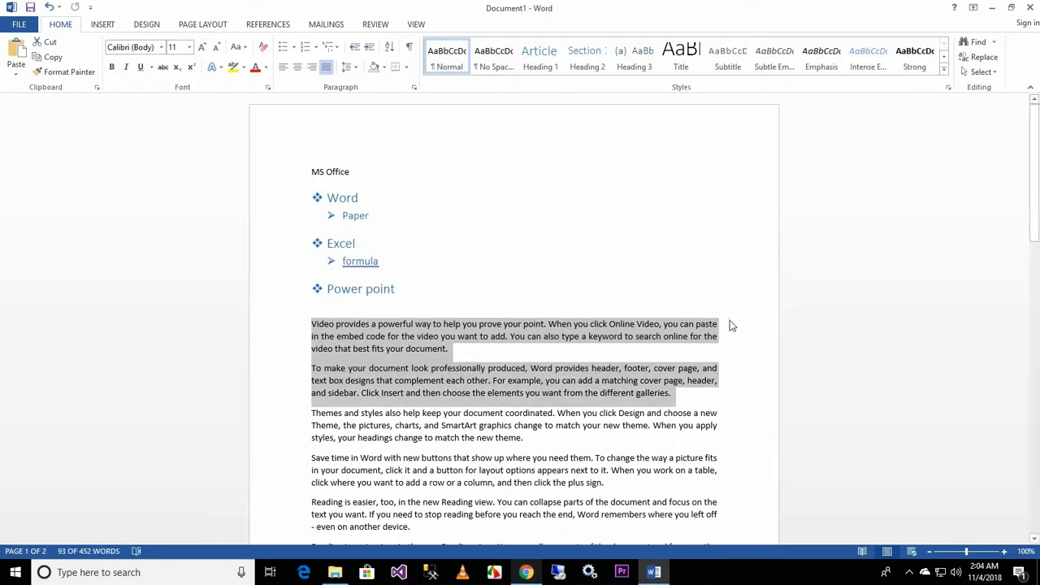
{"action": "left_click", "coordinate": [373, 358]}
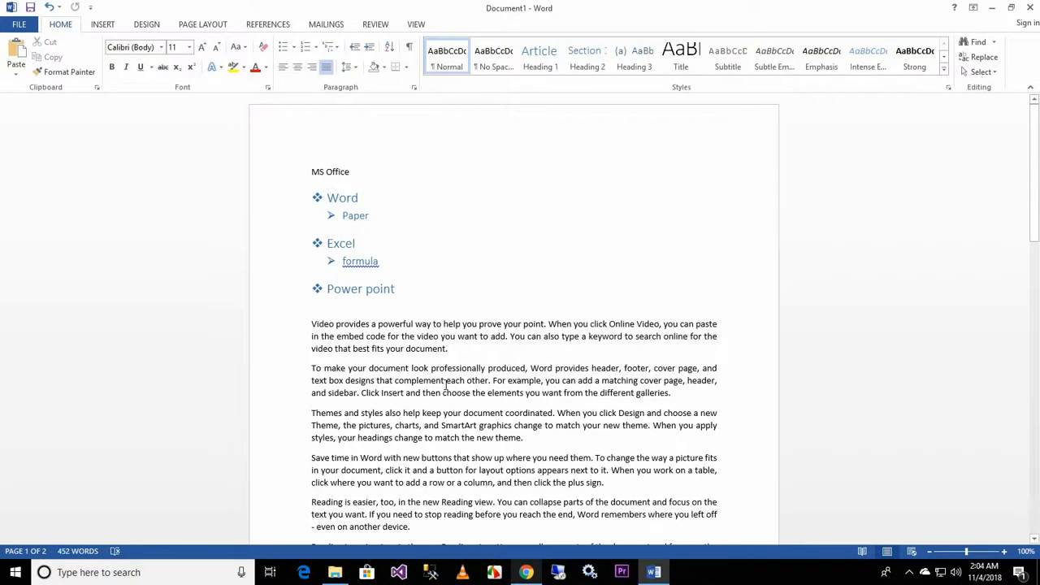
{"action": "scroll", "coordinate": [445, 382], "scroll_direction": "down", "scroll_amount": 10}
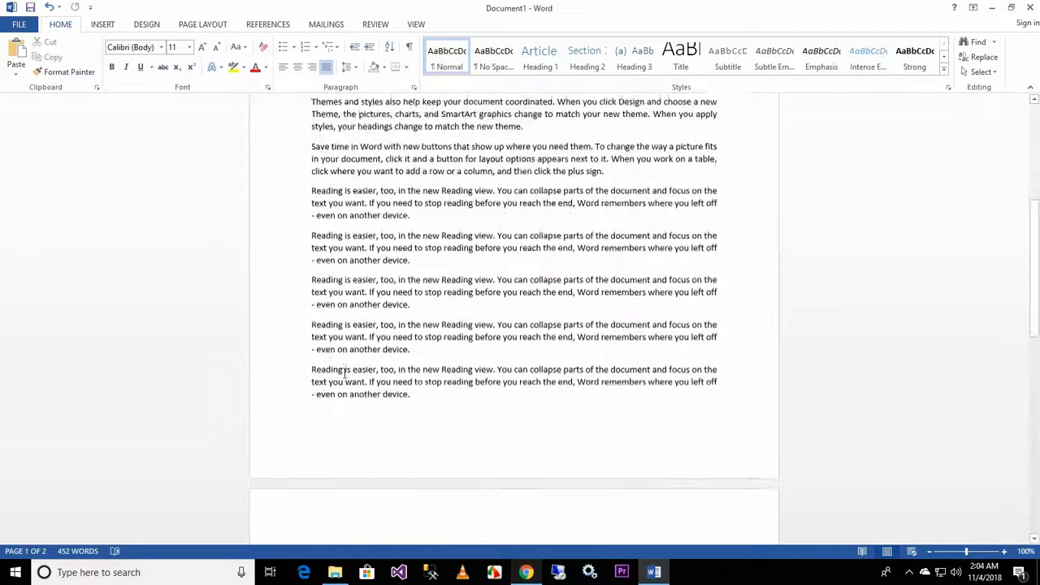
Select the bulleted list from Word to Power point, examine its line spacing options, and close them without changes
{"action": "scroll", "coordinate": [347, 373], "scroll_direction": "down", "scroll_amount": 2}
{"action": "scroll", "coordinate": [349, 372], "scroll_direction": "up", "scroll_amount": 10}
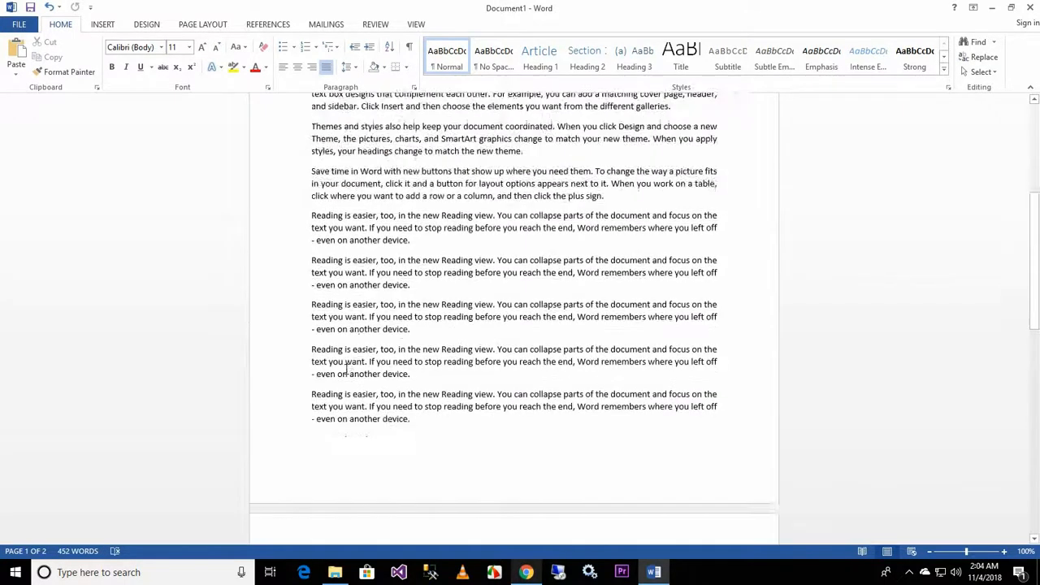
{"action": "scroll", "coordinate": [355, 371], "scroll_direction": "up", "scroll_amount": 1}
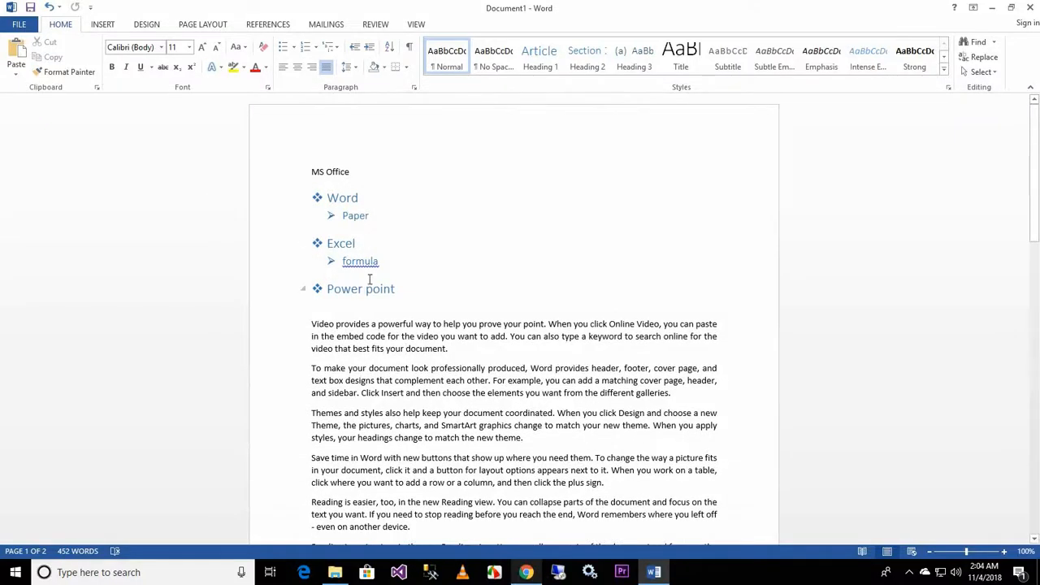
{"action": "left_click_drag", "start_coordinate": [400, 291], "coordinate": [368, 189]}
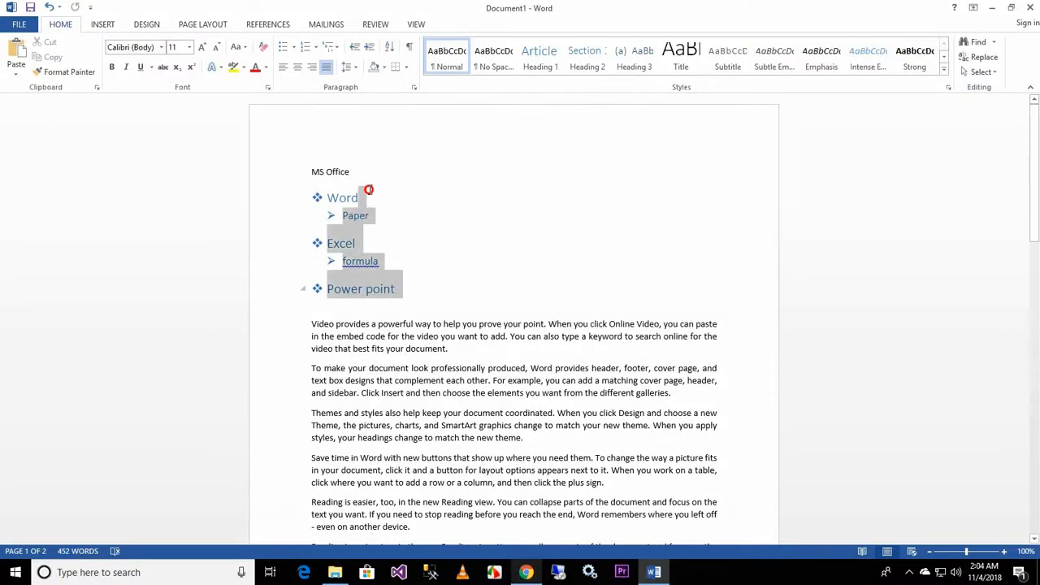
{"action": "left_click", "coordinate": [349, 66]}
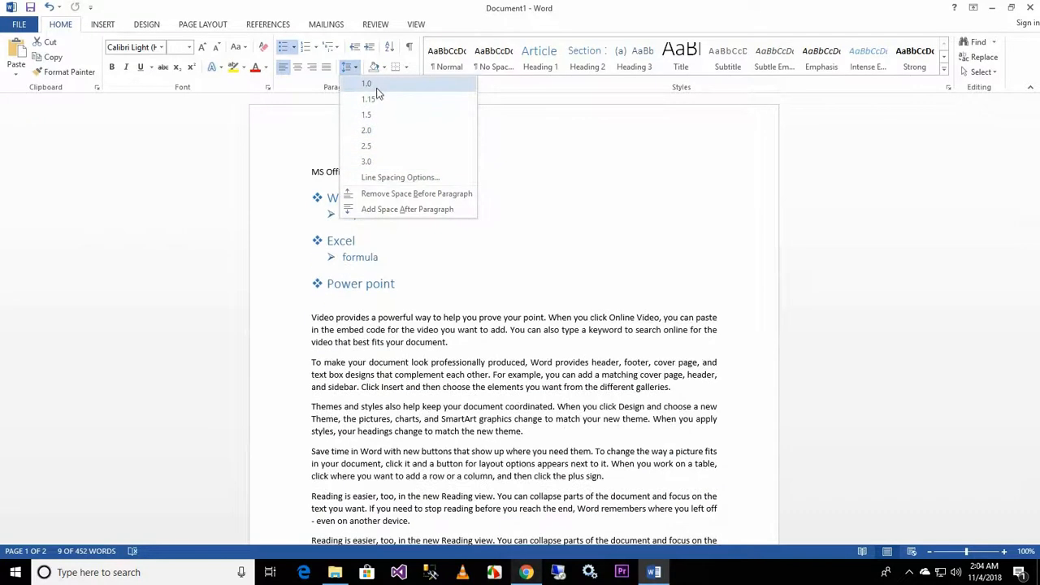
{"action": "left_click", "coordinate": [373, 177]}
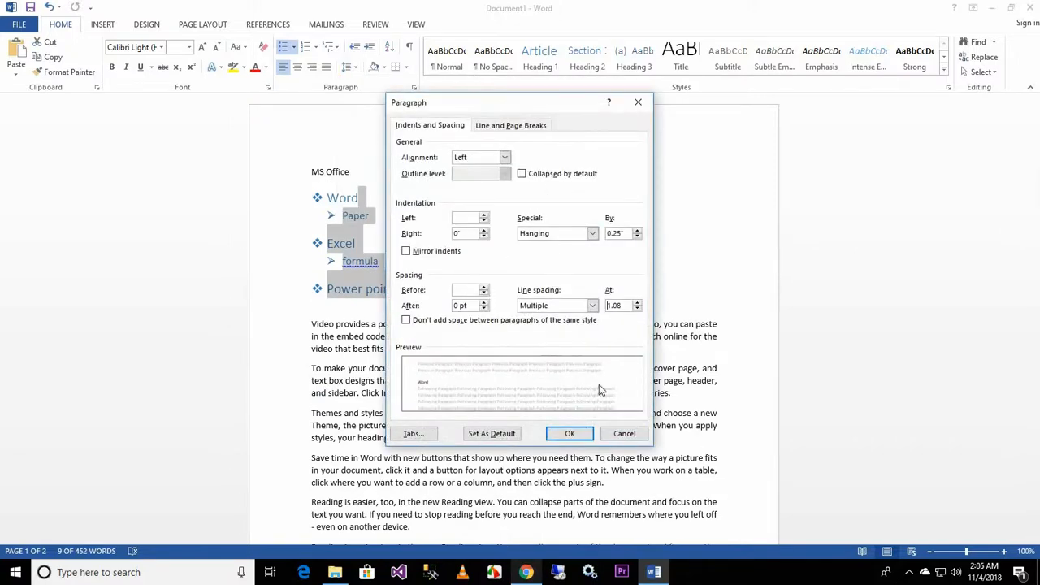
{"action": "left_click", "coordinate": [622, 433]}
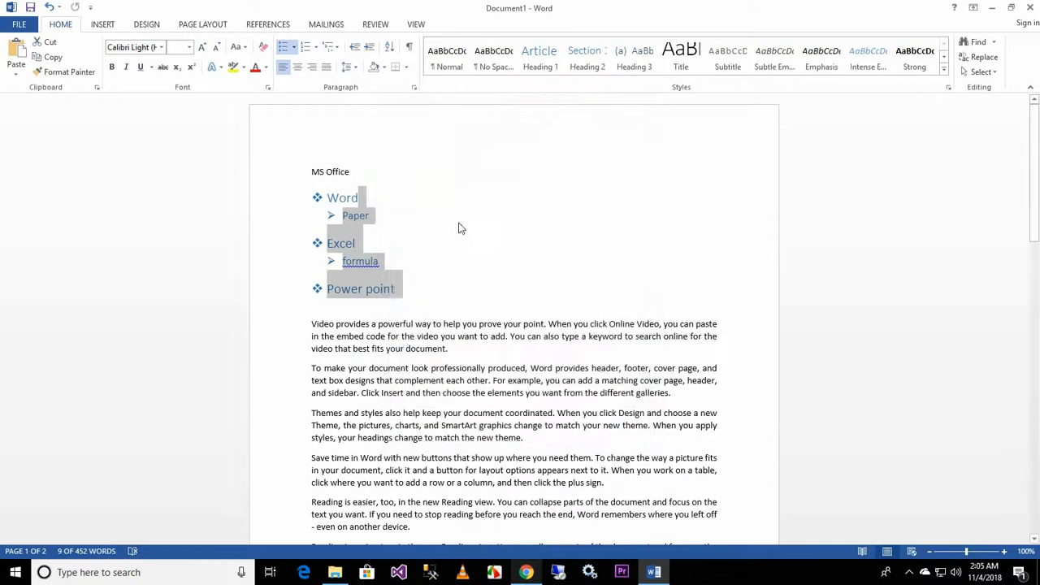
Set the bulleted list's line spacing to 1.0 and remove the space before its paragraphs
{"action": "left_click", "coordinate": [347, 67]}
{"action": "left_click", "coordinate": [365, 94]}
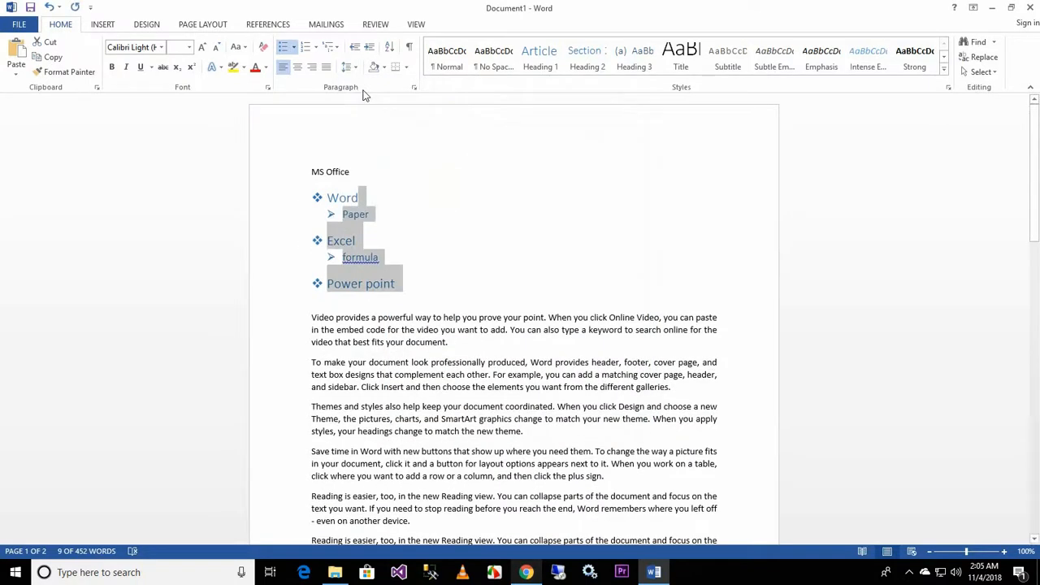
{"action": "left_click", "coordinate": [349, 67]}
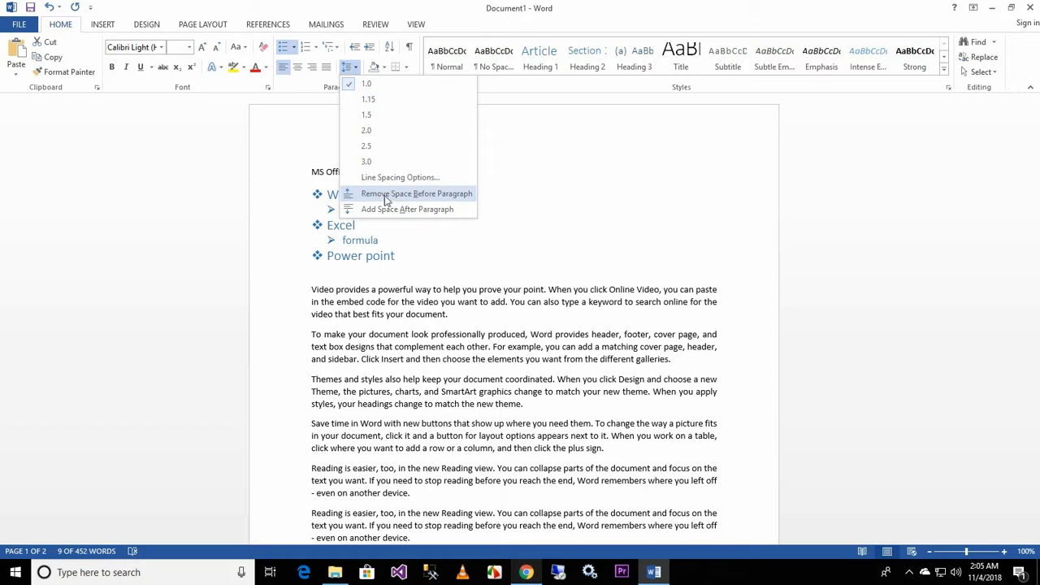
{"action": "left_click", "coordinate": [386, 194]}
{"action": "left_click", "coordinate": [337, 275]}
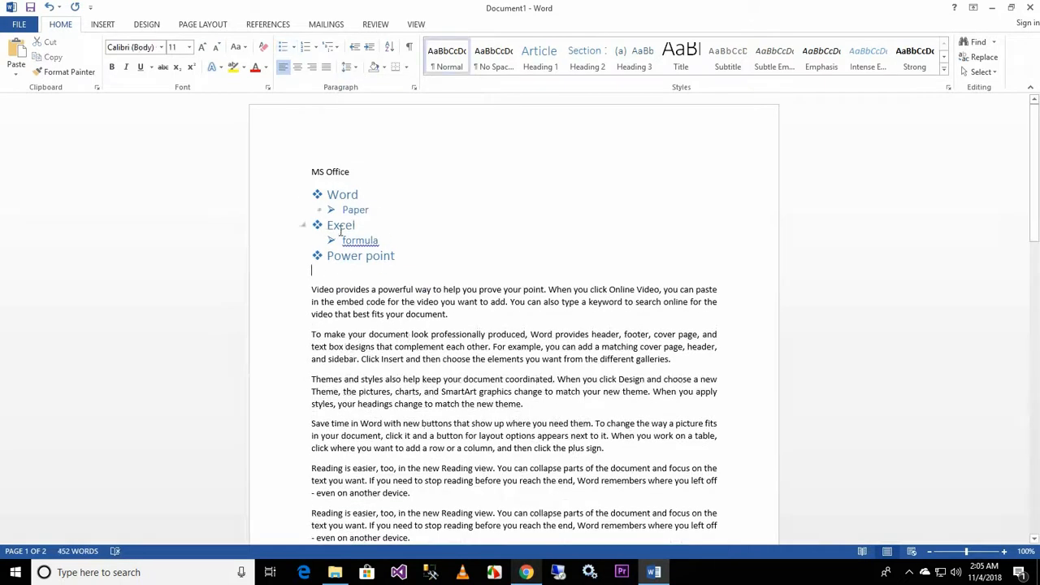
Set the "MS Office" and "Word" lines to 1.0 line spacing and remove the space after these paragraphs
{"action": "scroll", "coordinate": [344, 246], "scroll_direction": "down", "scroll_amount": 15}
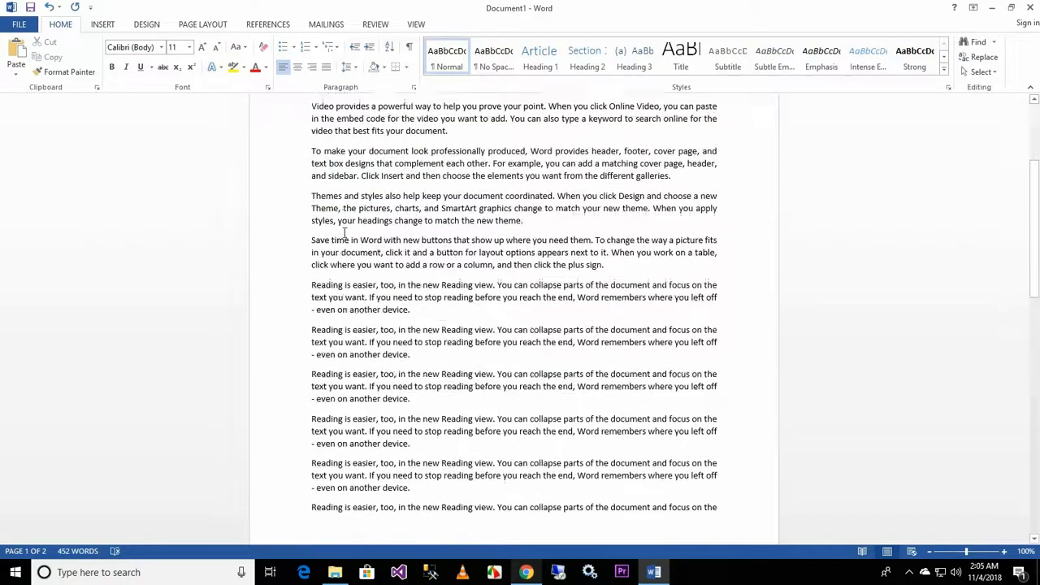
{"action": "scroll", "coordinate": [369, 355], "scroll_direction": "up", "scroll_amount": 12}
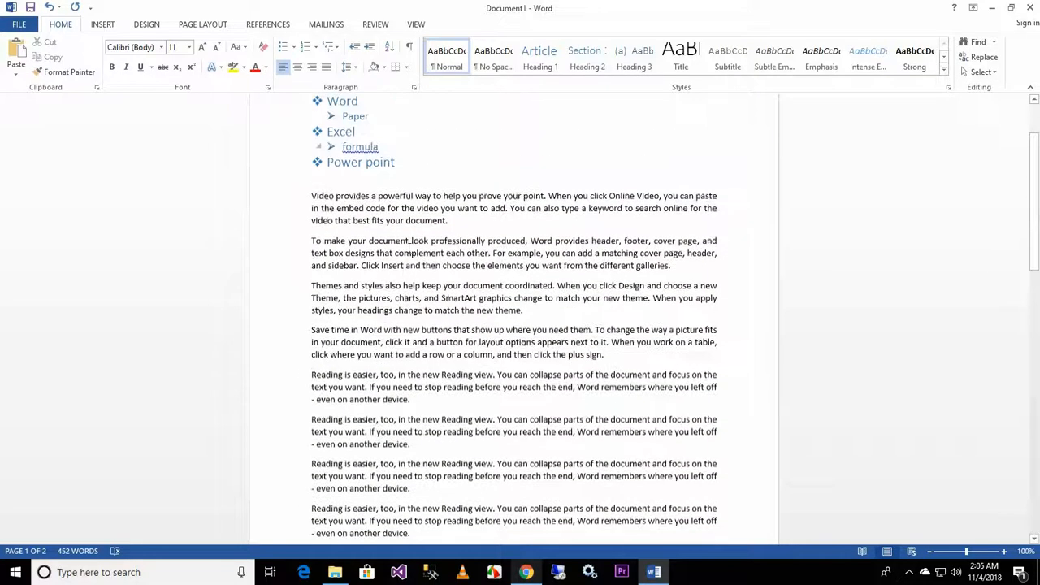
{"action": "scroll", "coordinate": [403, 237], "scroll_direction": "up", "scroll_amount": 3}
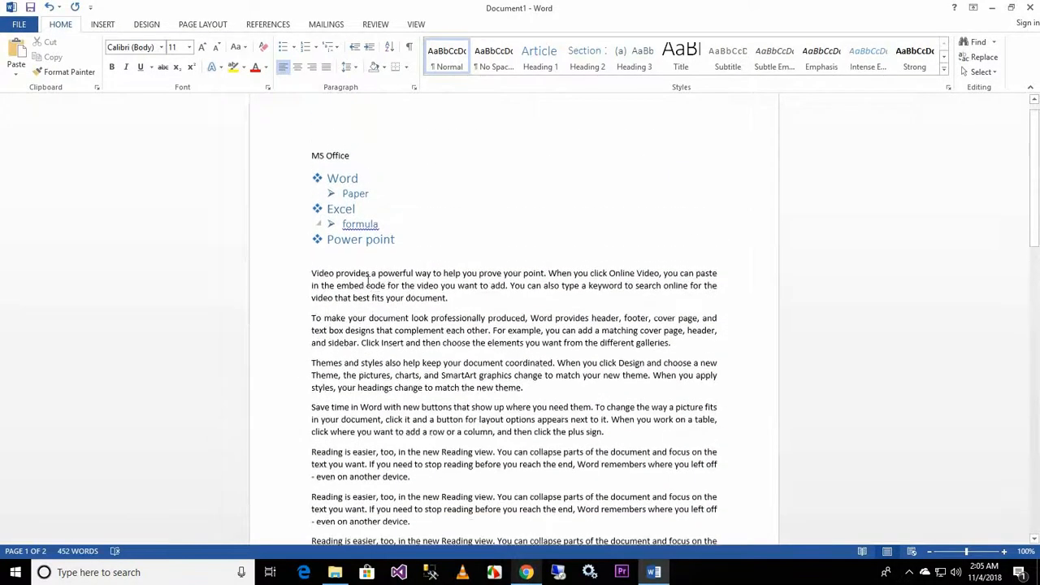
{"action": "left_click_drag", "start_coordinate": [365, 200], "coordinate": [330, 168]}
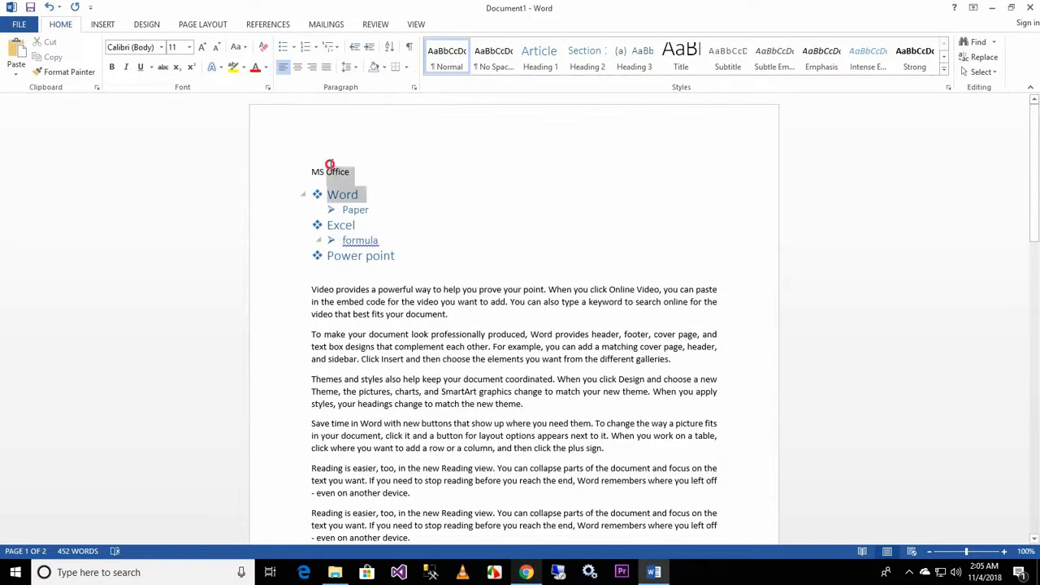
{"action": "left_click", "coordinate": [355, 70]}
{"action": "left_click", "coordinate": [348, 85]}
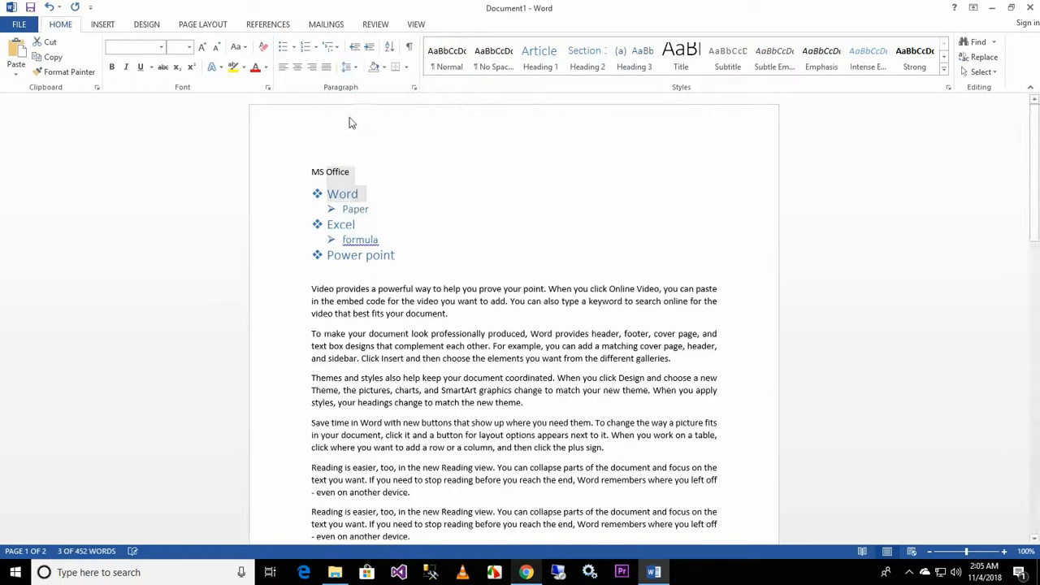
{"action": "left_click", "coordinate": [355, 69]}
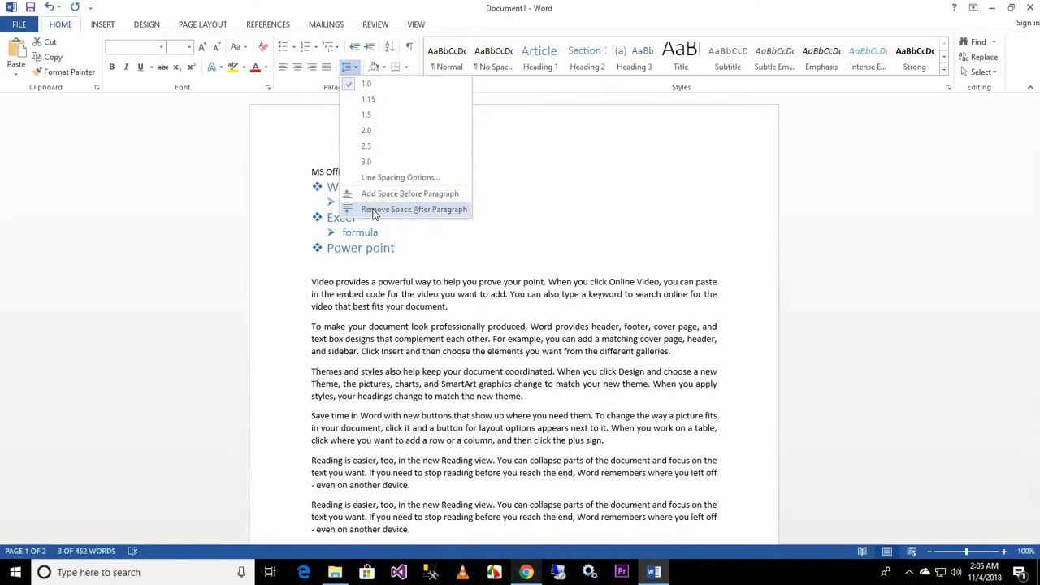
{"action": "left_click", "coordinate": [374, 210]}
{"action": "scroll", "coordinate": [376, 313], "scroll_direction": "down", "scroll_amount": 1}
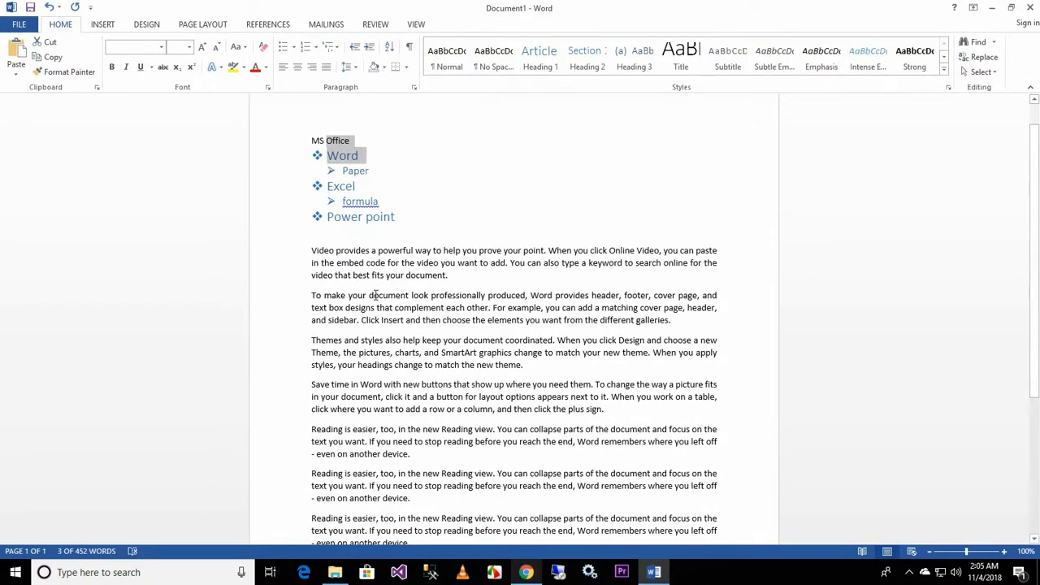
{"action": "scroll", "coordinate": [375, 294], "scroll_direction": "up", "scroll_amount": 1}
Look over the paragraph shading colours for the blank line below the bulleted list
{"action": "left_click", "coordinate": [376, 263]}
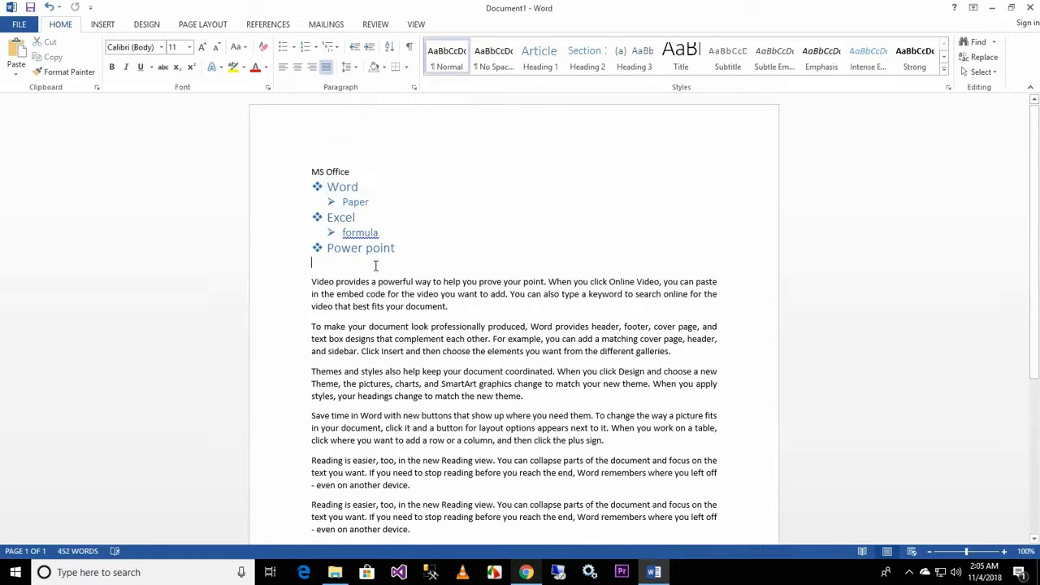
{"action": "left_click", "coordinate": [385, 68]}
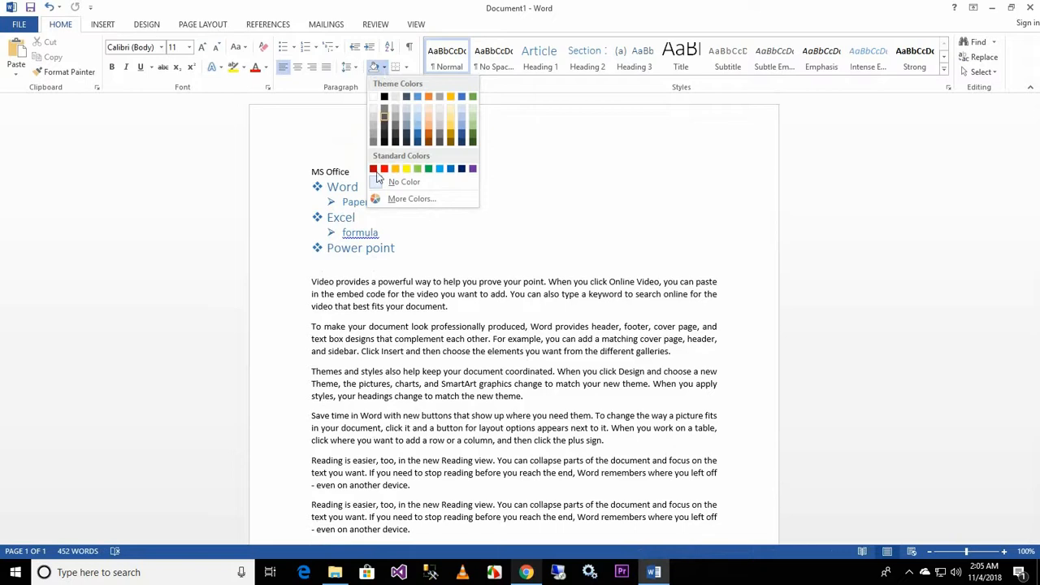
{"action": "left_click", "coordinate": [350, 262]}
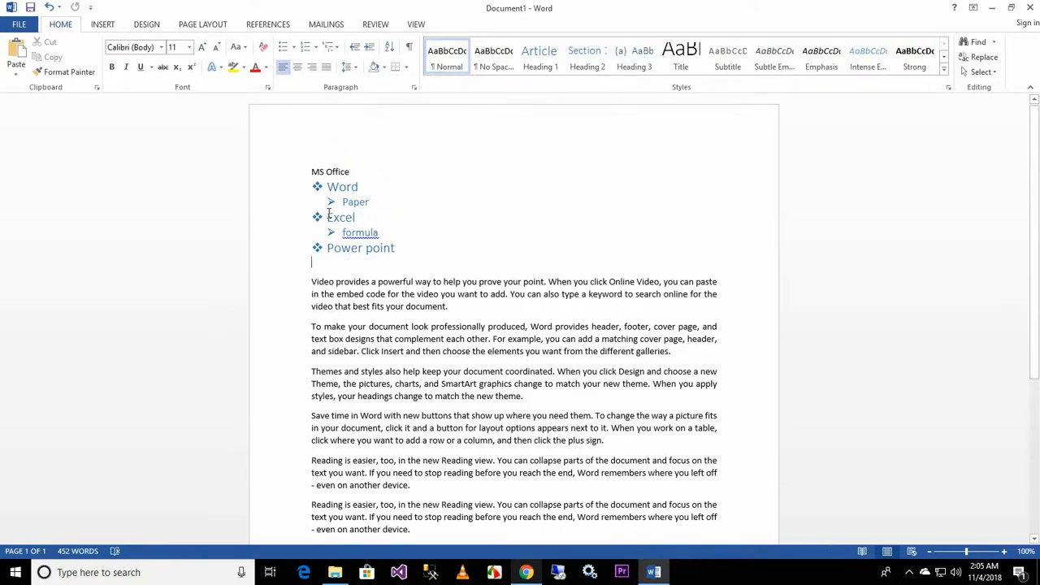
Try centre and right alignment on the "Video provides" paragraph, and finally align it left
{"action": "left_click", "coordinate": [343, 281]}
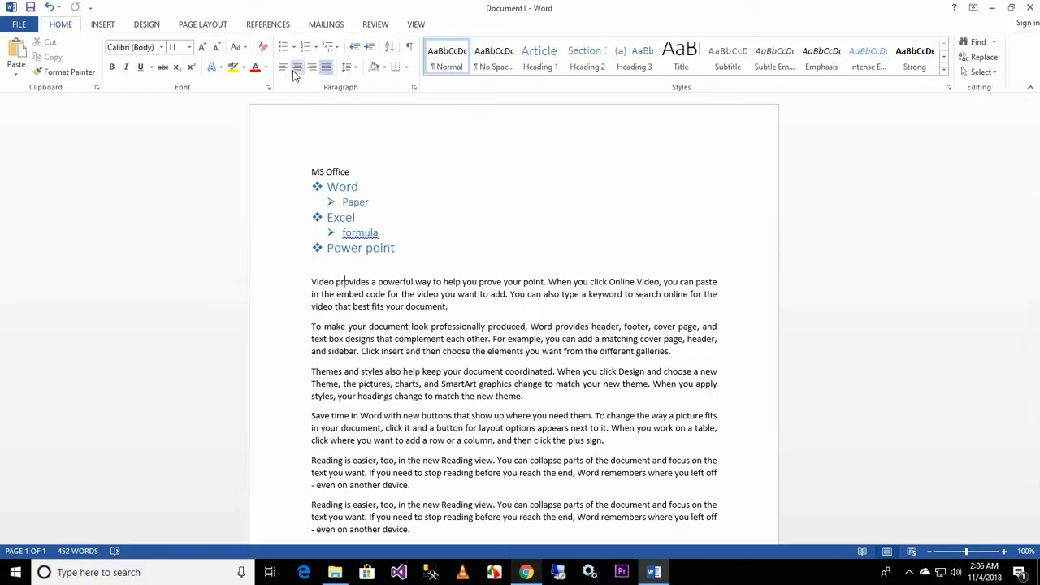
{"action": "left_click", "coordinate": [296, 69]}
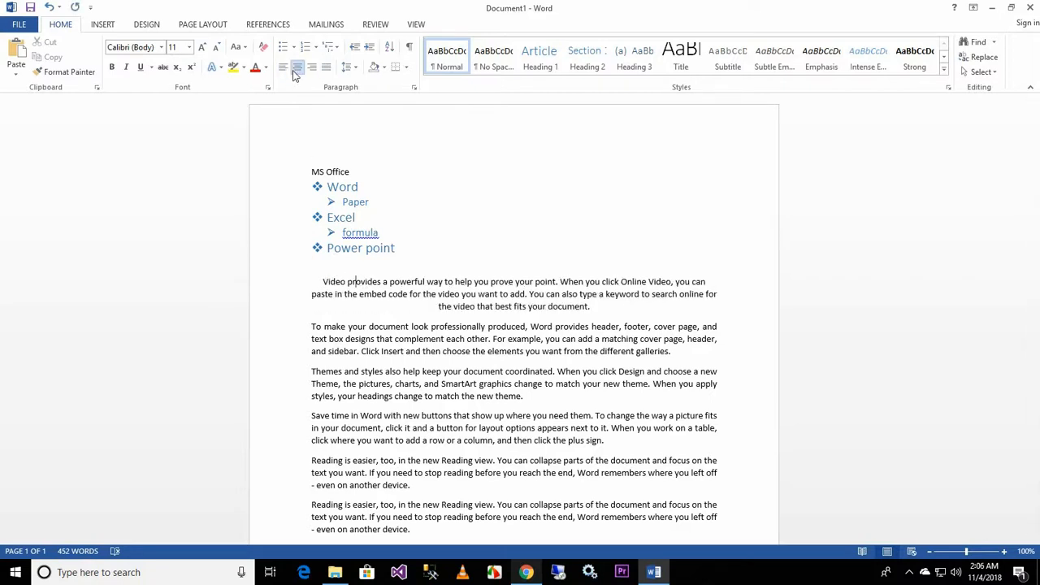
{"action": "left_click", "coordinate": [311, 70]}
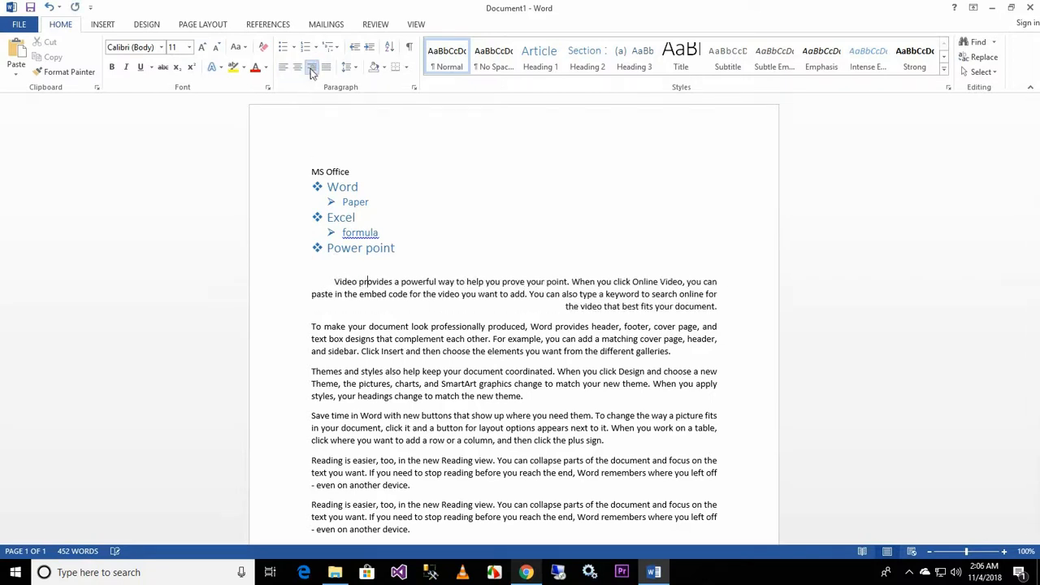
{"action": "left_click", "coordinate": [283, 69]}
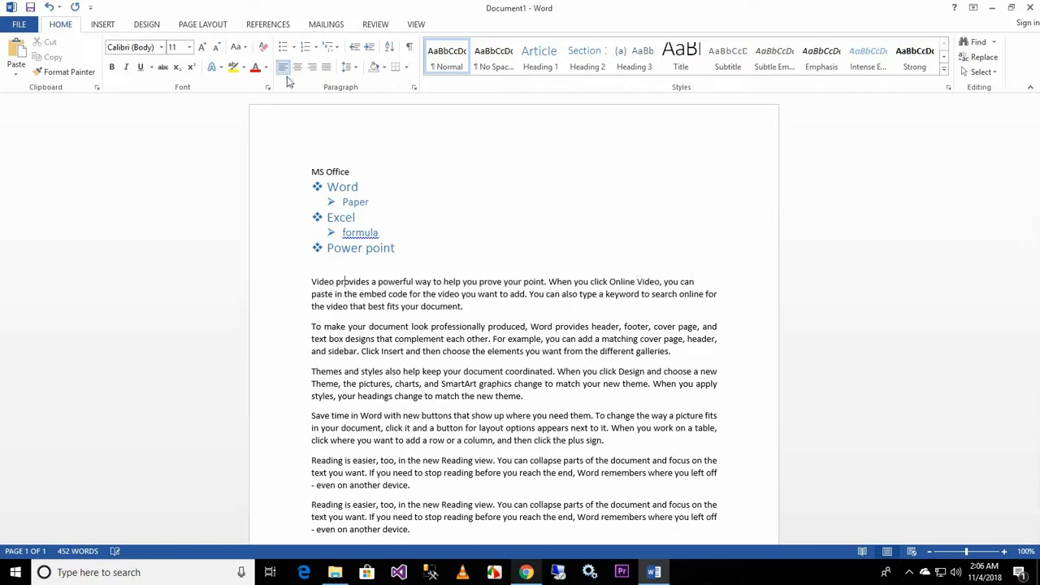
Shade the blank line below the bulleted list with the standard green and enter "asdasd" on it
{"action": "left_click", "coordinate": [334, 271]}
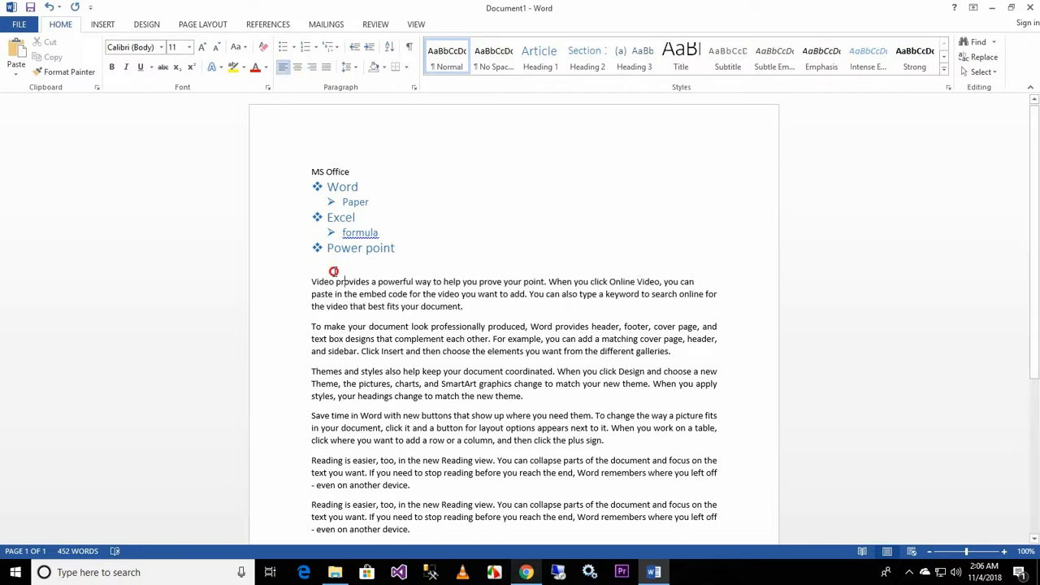
{"action": "left_click", "coordinate": [388, 69]}
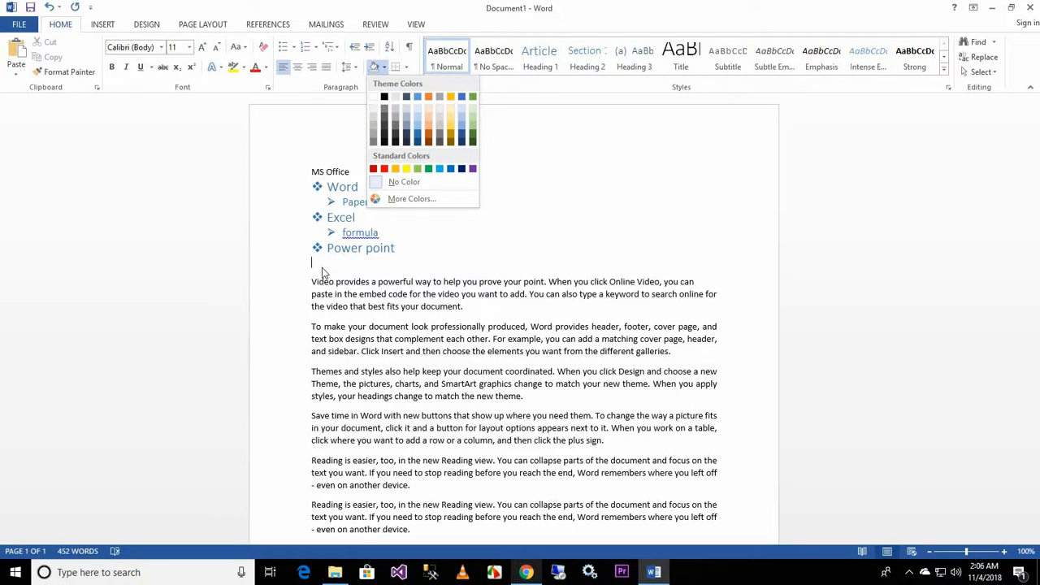
{"action": "left_click", "coordinate": [429, 169]}
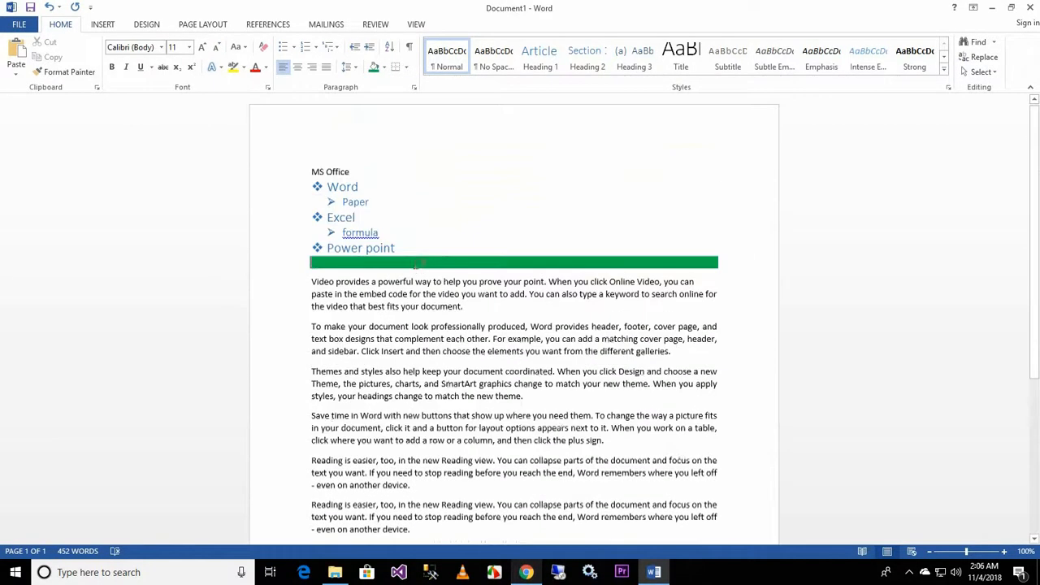
{"action": "type", "text": "asdasd"}
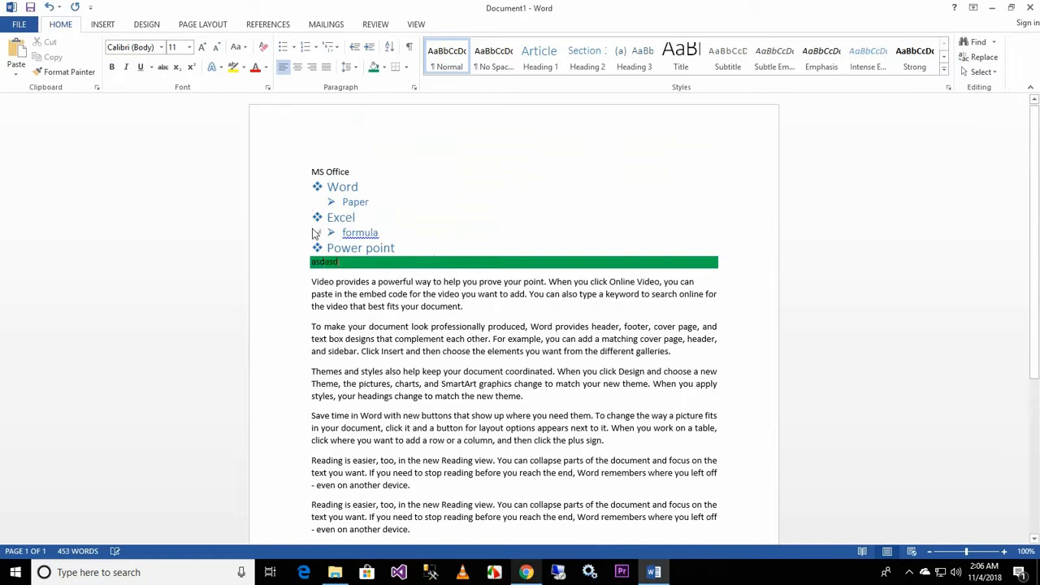
Make the text on the green line white and centred, and replace it with "HEADING"
{"action": "double_click", "coordinate": [325, 262]}
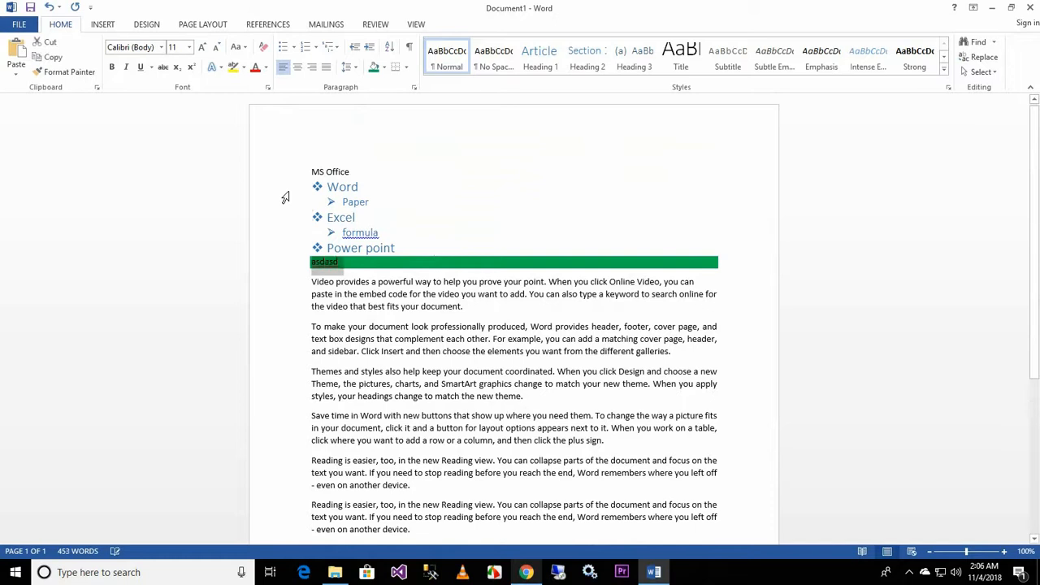
{"action": "left_click", "coordinate": [265, 68]}
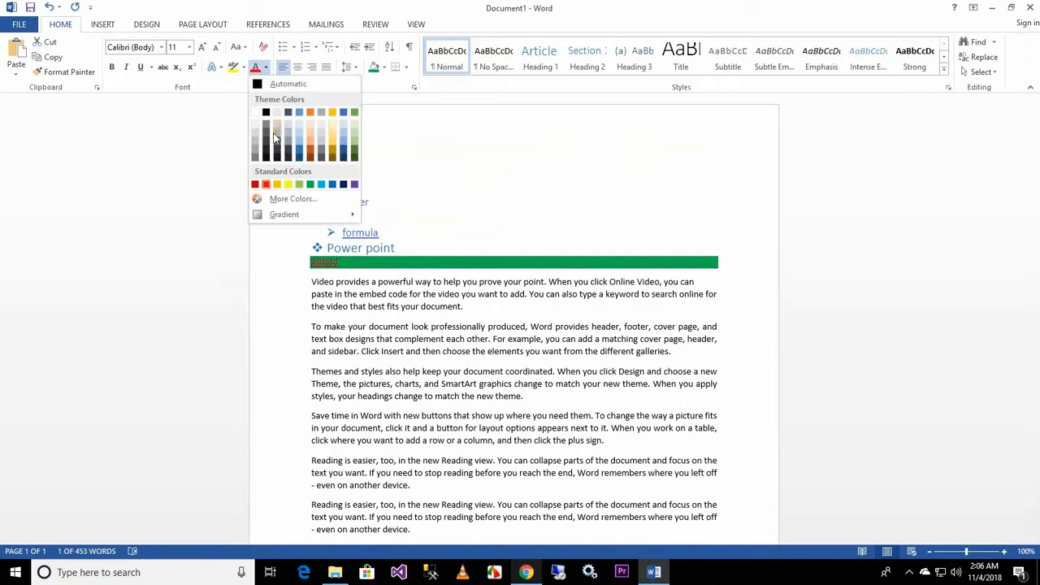
{"action": "left_click", "coordinate": [265, 114]}
{"action": "left_click", "coordinate": [297, 68]}
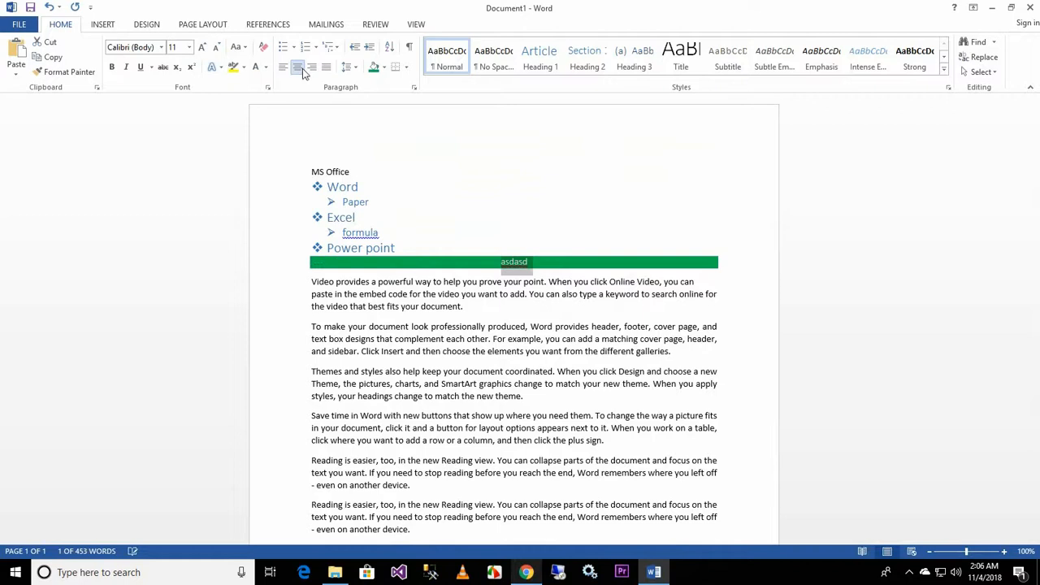
{"action": "type", "text": "HEADING"}
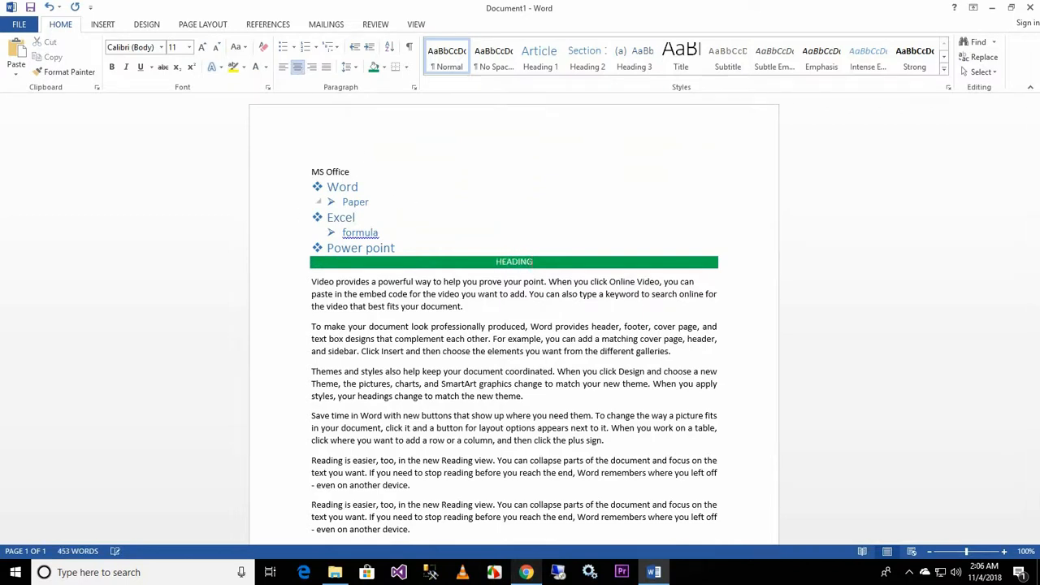
Extend the green shaded block by adding two blank lines after "HEADING"
{"action": "key", "text": "ctrl+a"}
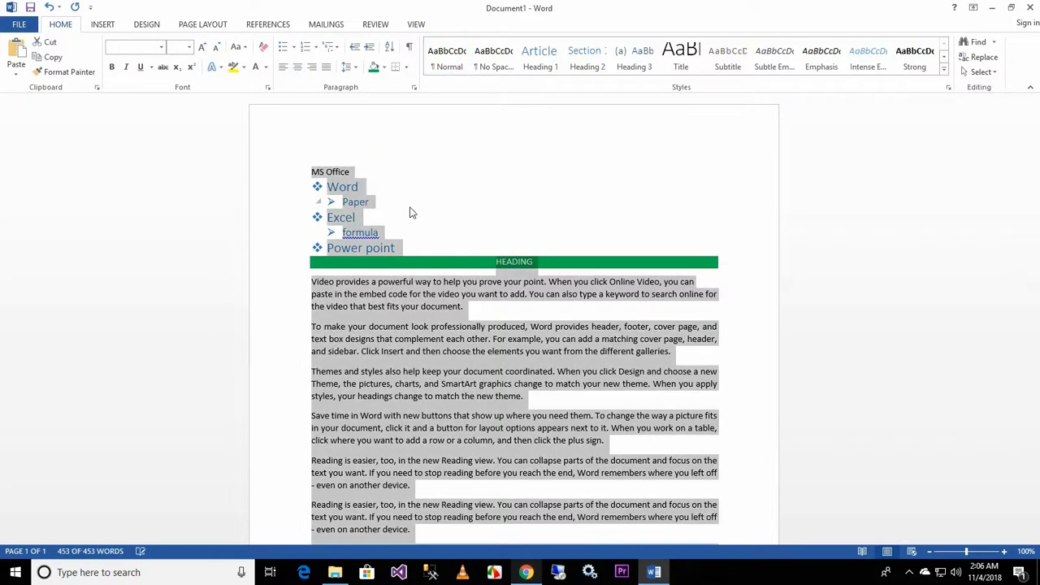
{"action": "key", "text": "ctrl+End"}
{"action": "scroll", "coordinate": [410, 208], "scroll_direction": "up", "scroll_amount": 4}
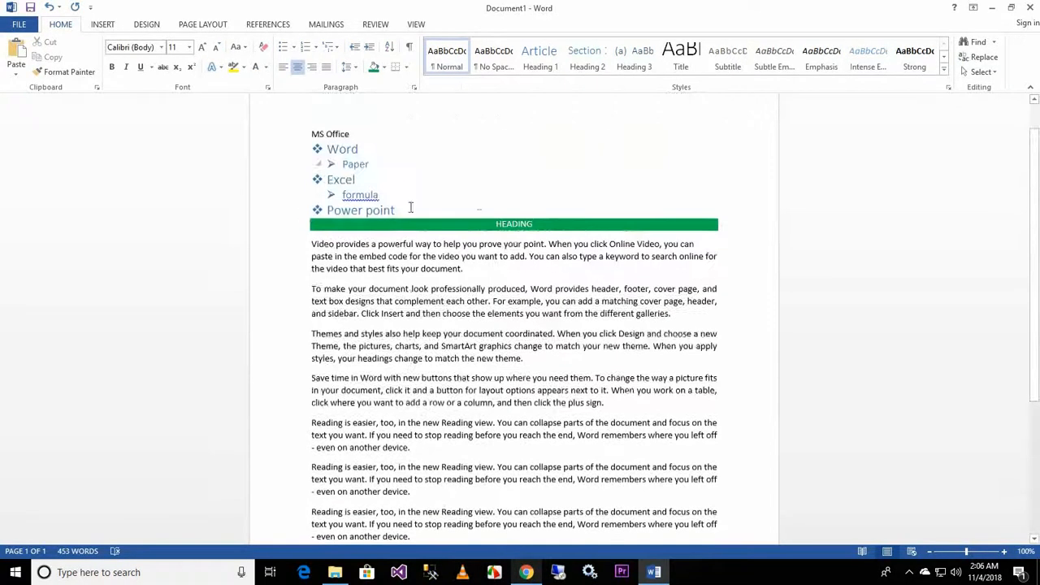
{"action": "left_click_drag", "start_coordinate": [537, 227], "coordinate": [516, 227]}
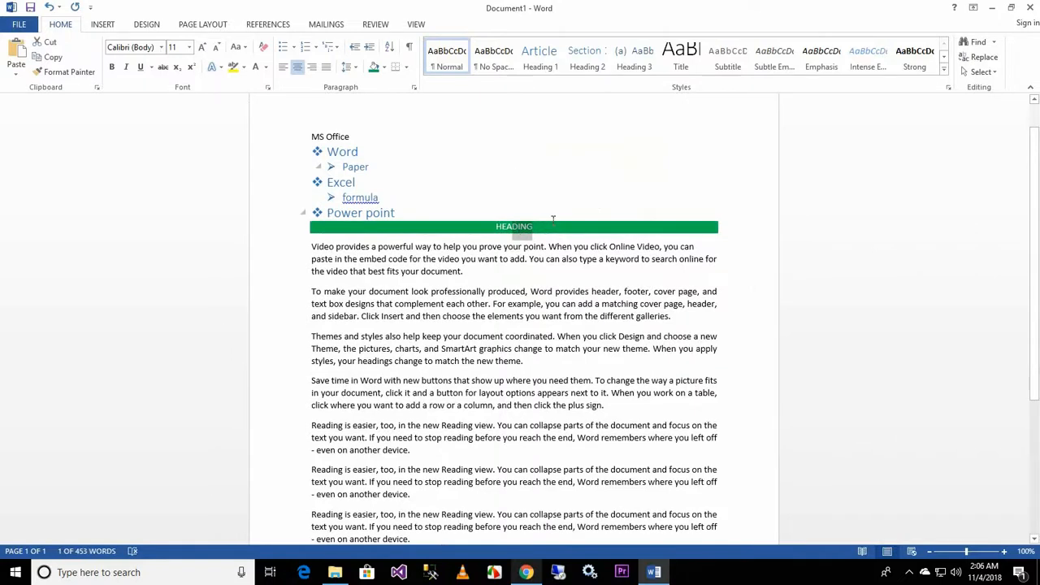
{"action": "left_click", "coordinate": [551, 219]}
{"action": "left_click", "coordinate": [540, 230]}
{"action": "key", "text": "Return"}
{"action": "key", "text": "Return"}
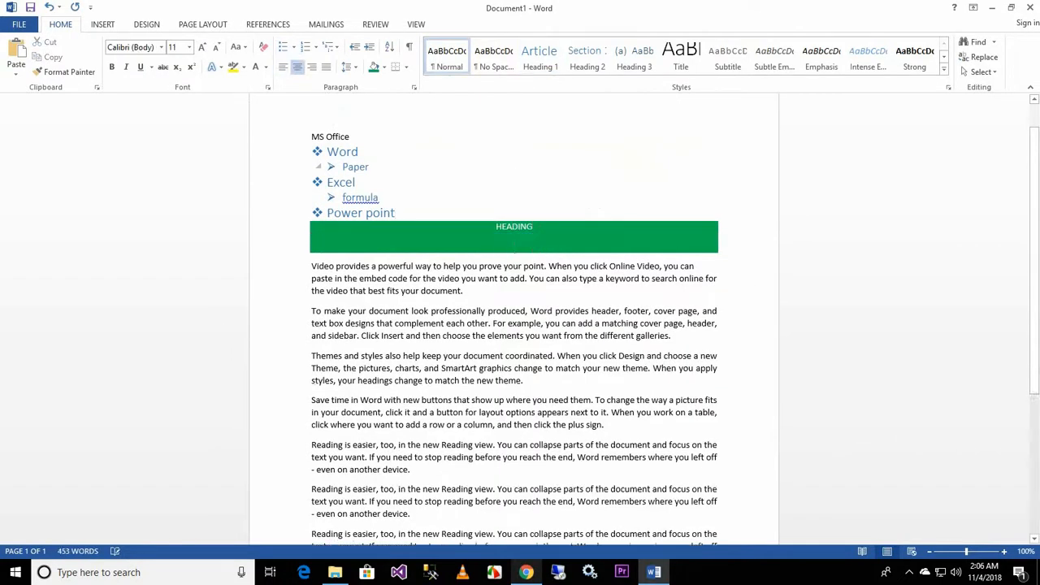
Remove all the blank green lines below "HEADING", leaving only the single shaded heading line
{"action": "key", "text": "Return"}
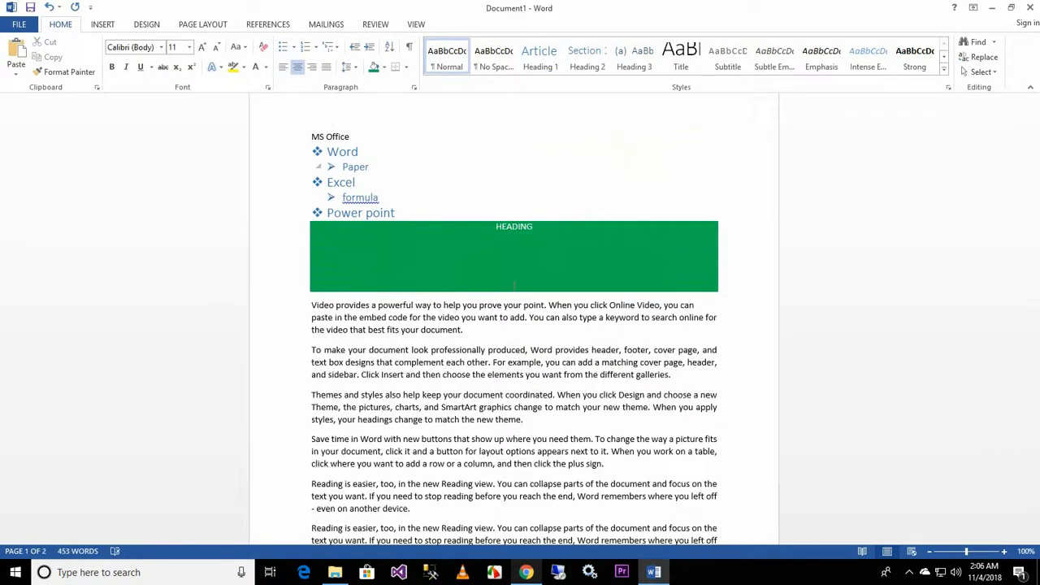
{"action": "key", "text": "BackSpace"}
{"action": "key", "text": "BackSpace"}
{"action": "key", "text": "BackSpace"}
{"action": "key", "text": "BackSpace"}
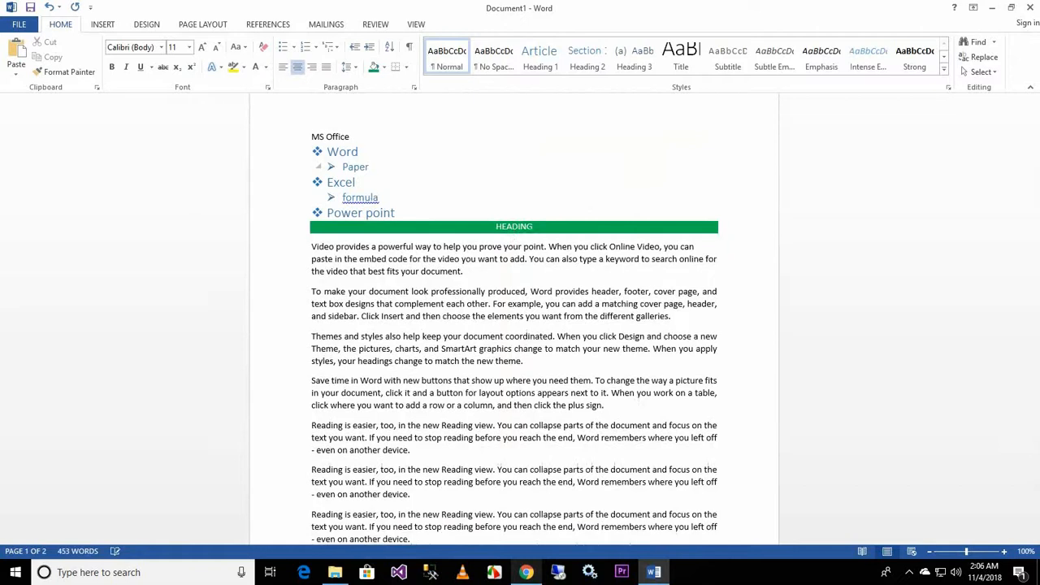
Apply All Borders to the green "HEADING" line and check the outlined heading against the surrounding text
{"action": "left_click", "coordinate": [309, 246]}
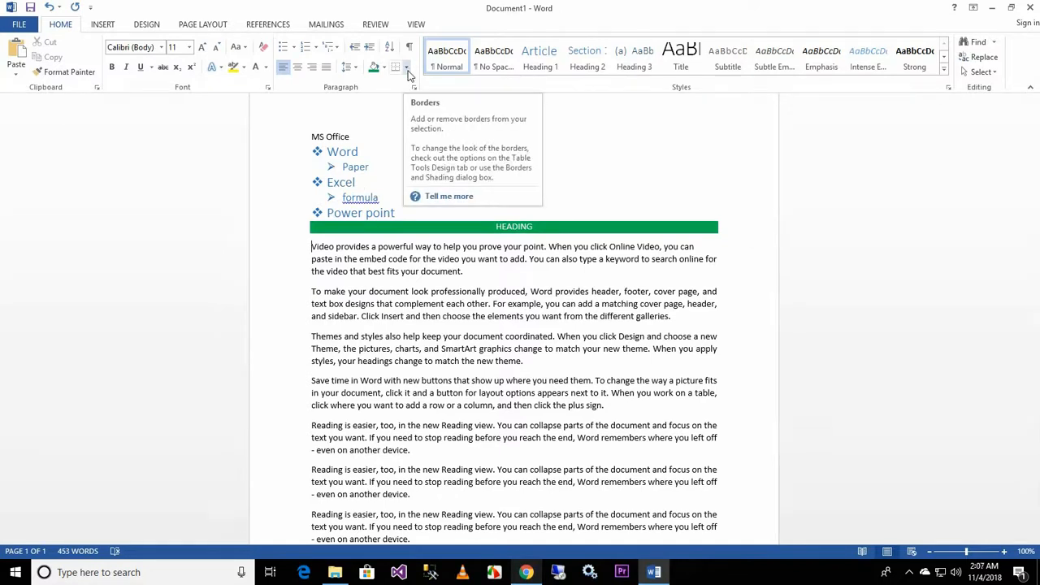
{"action": "left_click", "coordinate": [365, 213]}
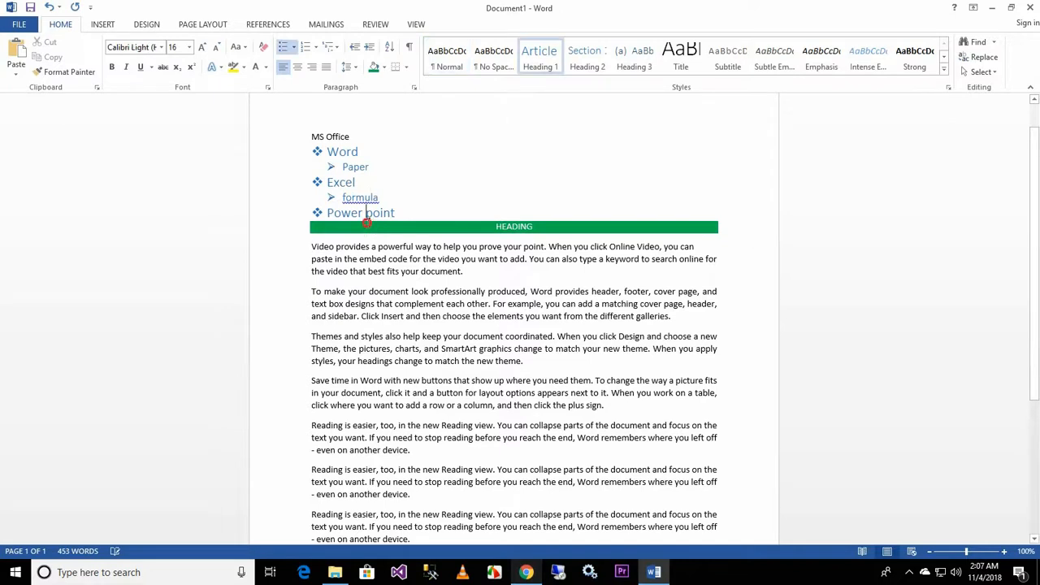
{"action": "left_click", "coordinate": [367, 227]}
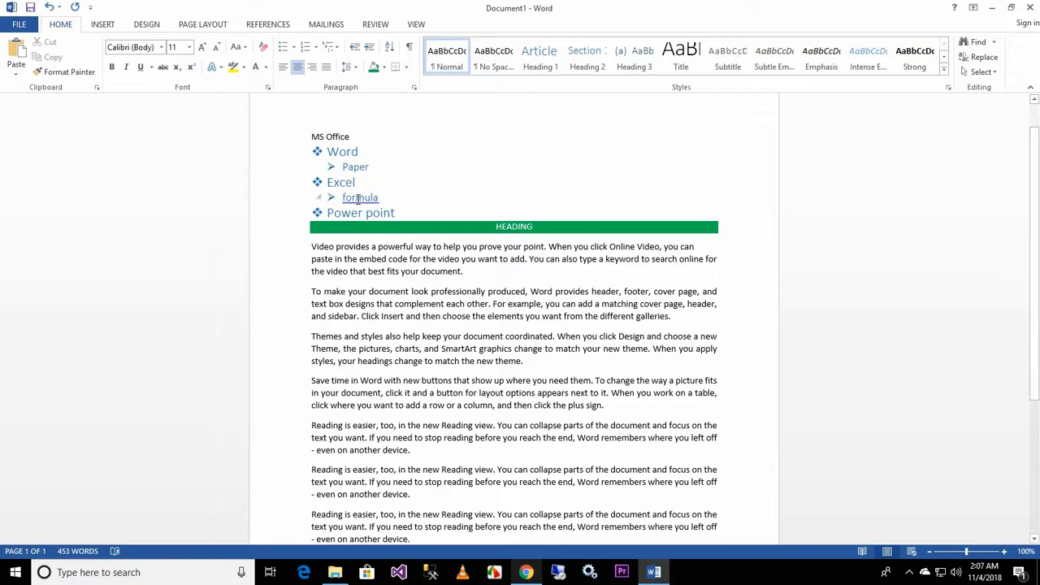
{"action": "left_click", "coordinate": [407, 68]}
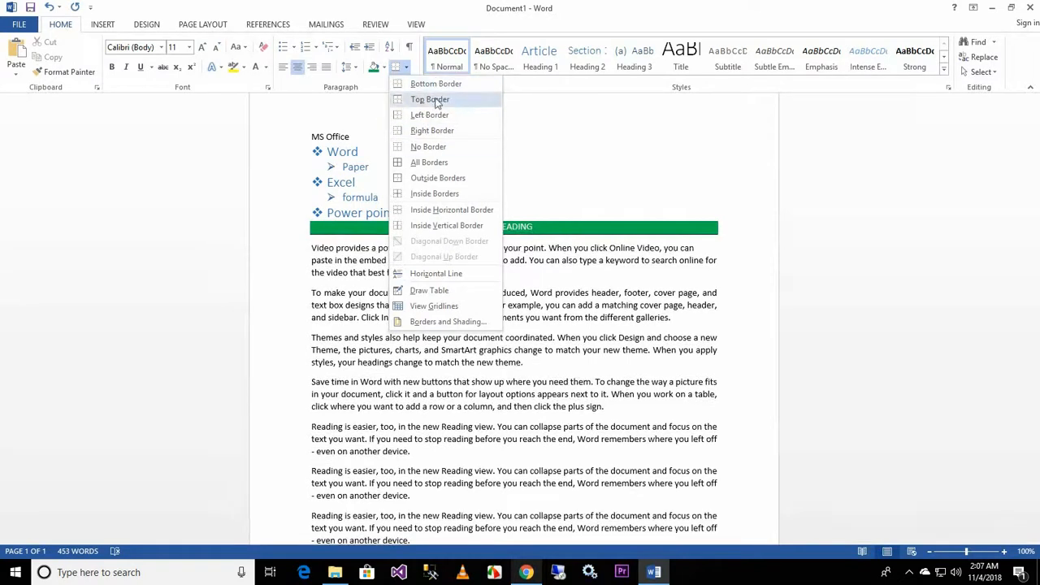
{"action": "left_click", "coordinate": [428, 163]}
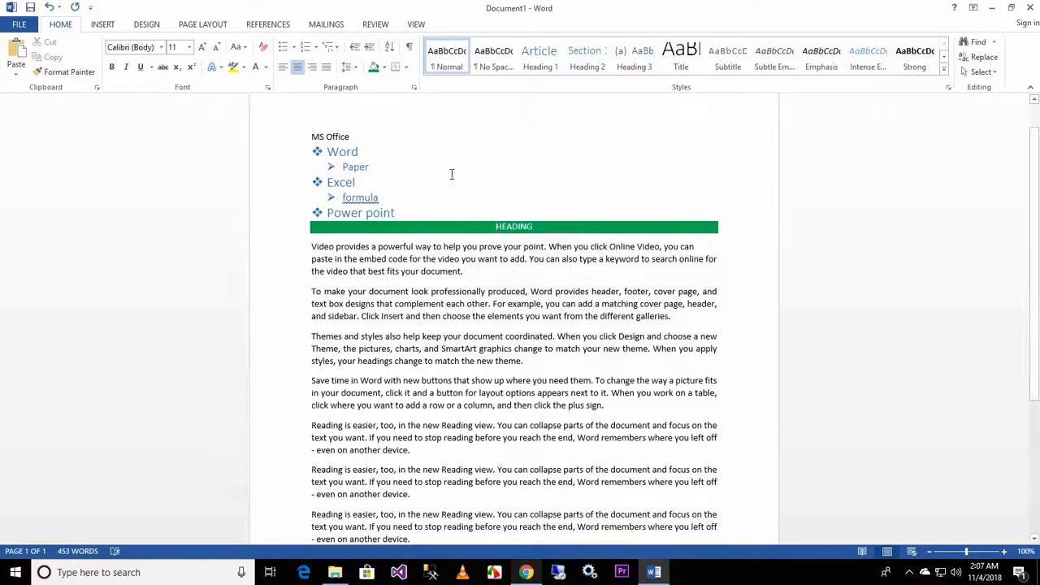
{"action": "scroll", "coordinate": [458, 298], "scroll_direction": "down", "scroll_amount": 2}
{"action": "left_click", "coordinate": [459, 301]}
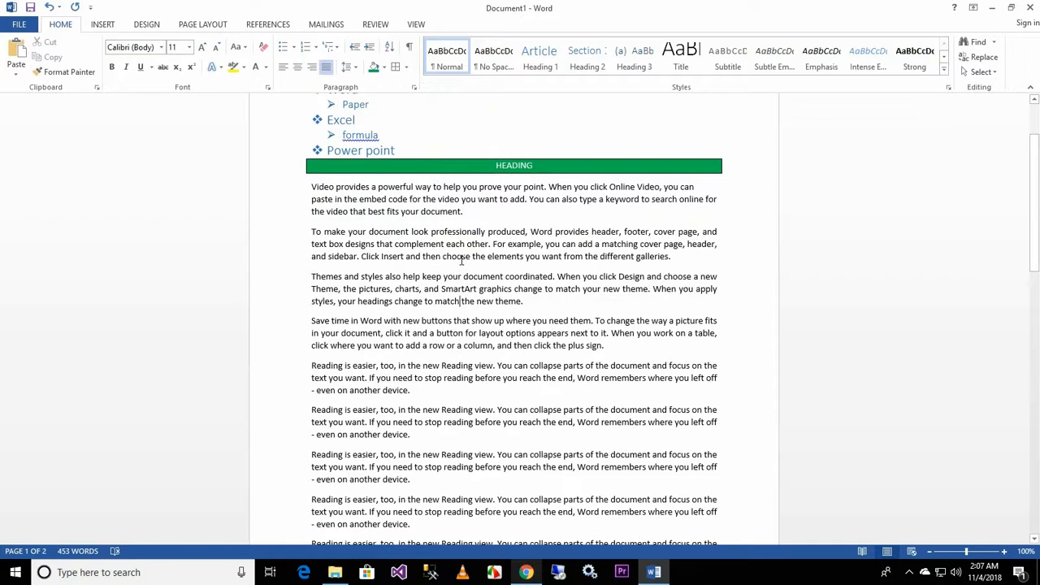
{"action": "scroll", "coordinate": [460, 258], "scroll_direction": "up", "scroll_amount": 3}
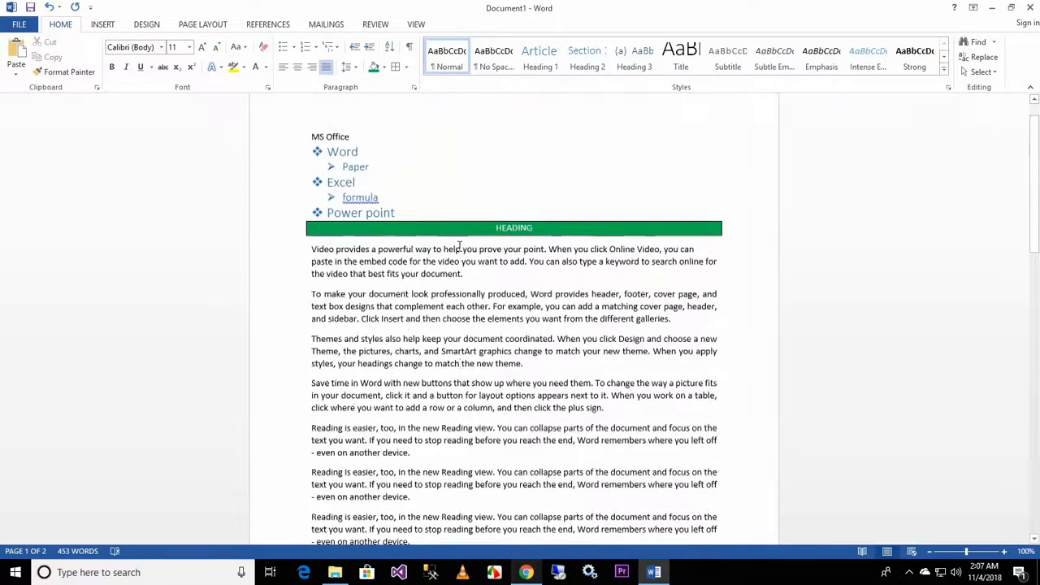
{"action": "scroll", "coordinate": [459, 245], "scroll_direction": "up", "scroll_amount": 1}
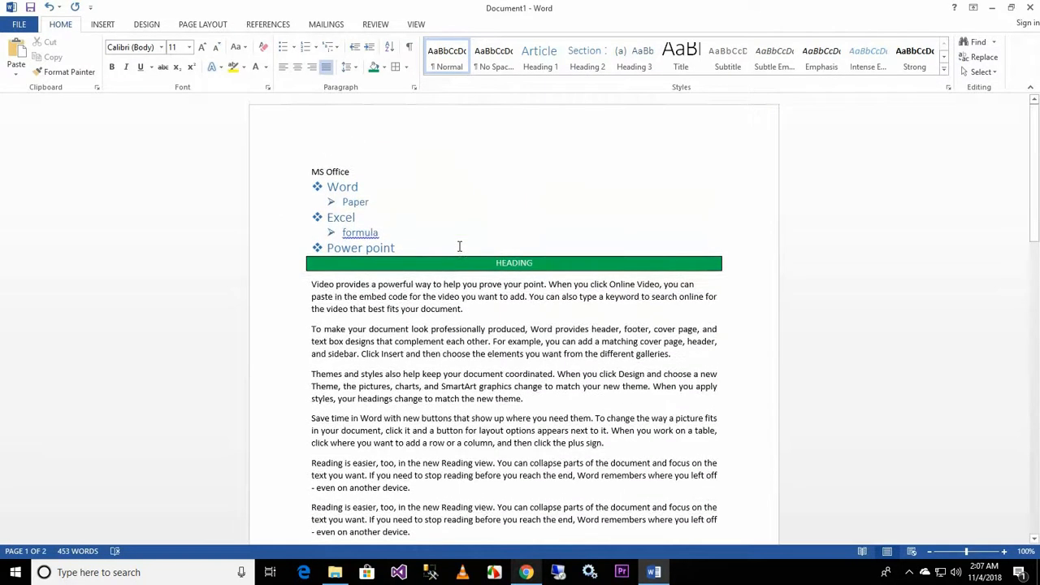